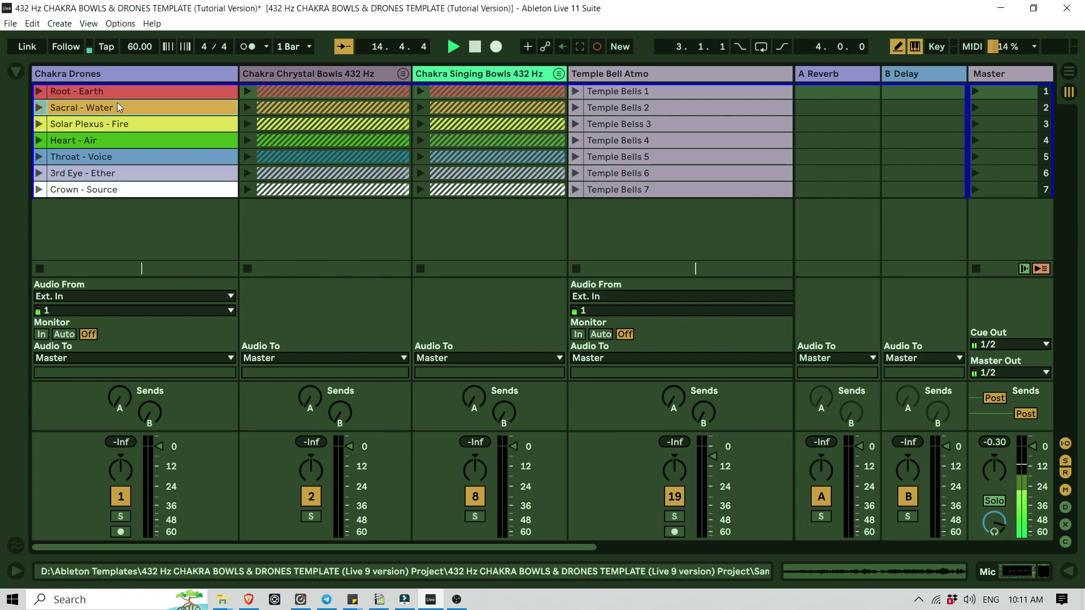
Launch the Sacral - Water clip on the Chakra Drones track
click(33, 111)
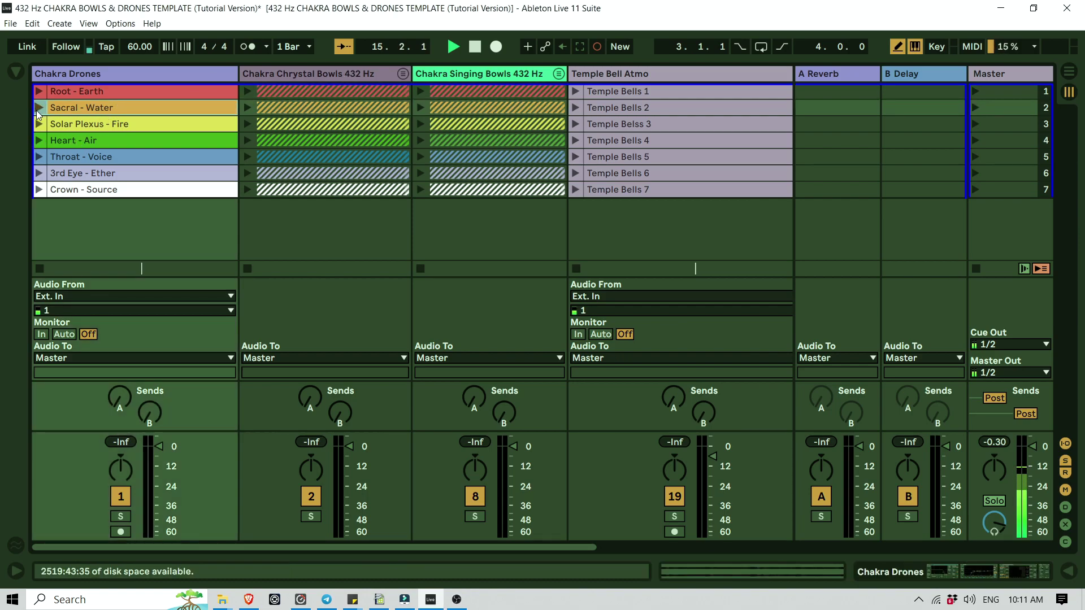
click(39, 109)
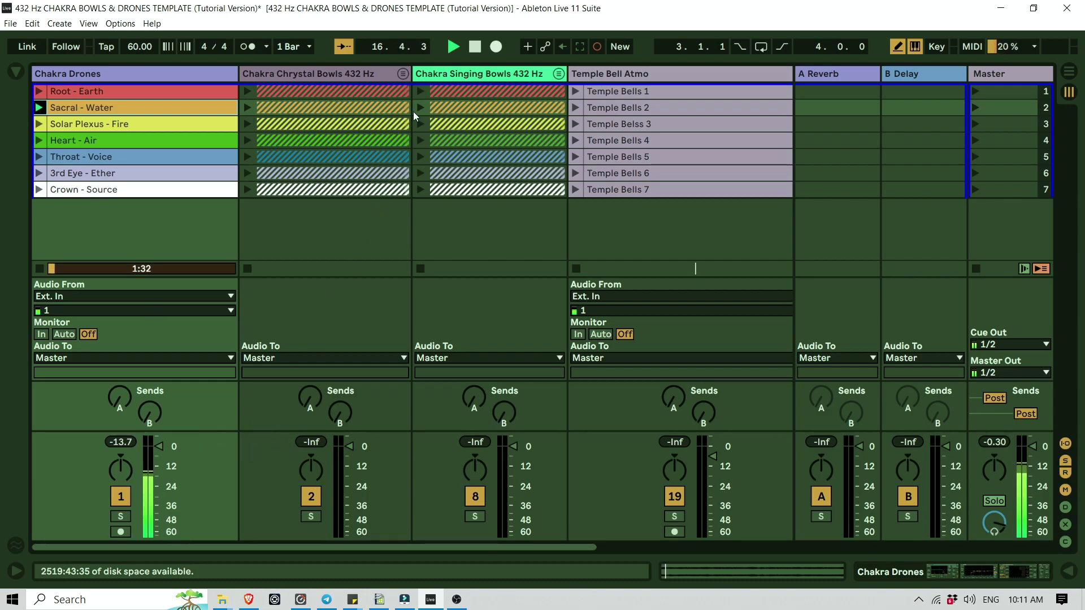
Unfold the Chakra Chrystal Bowls 432 Hz group and show the Crystal Bowl Rack track's devices
click(403, 76)
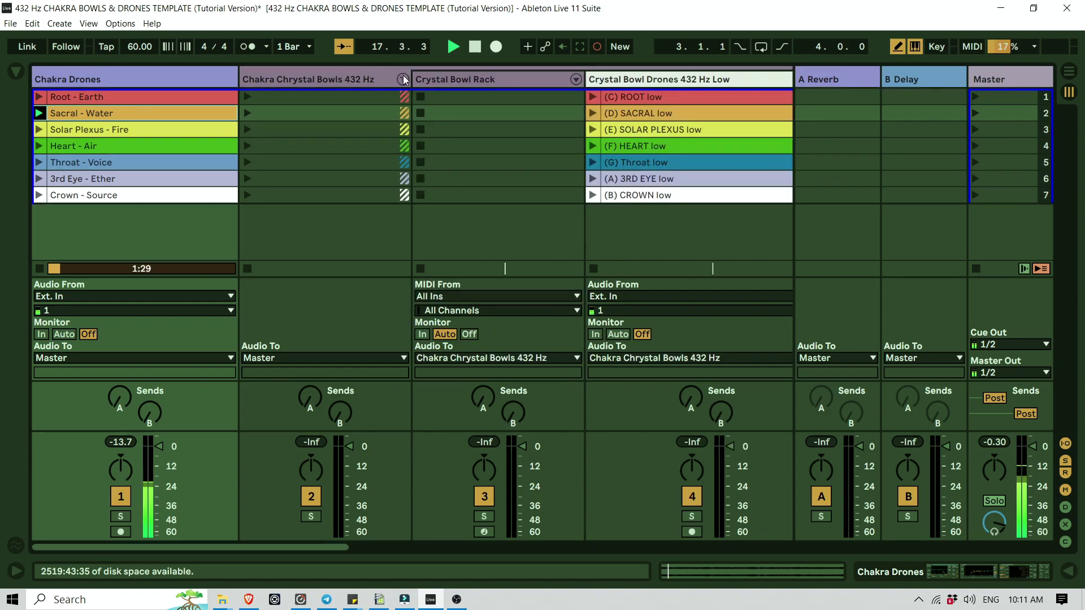
click(505, 80)
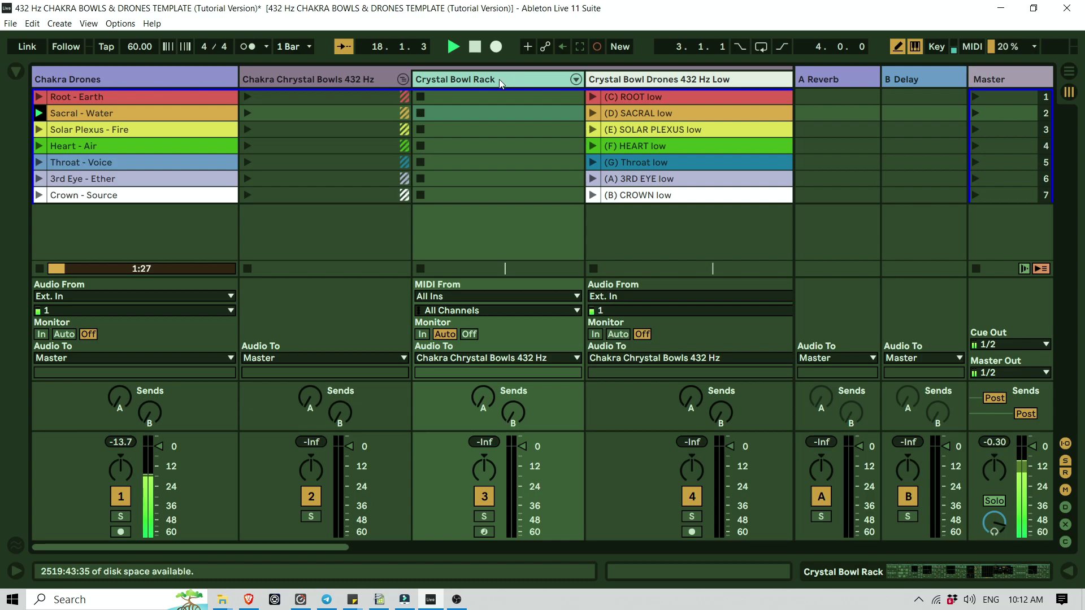
double_click(500, 79)
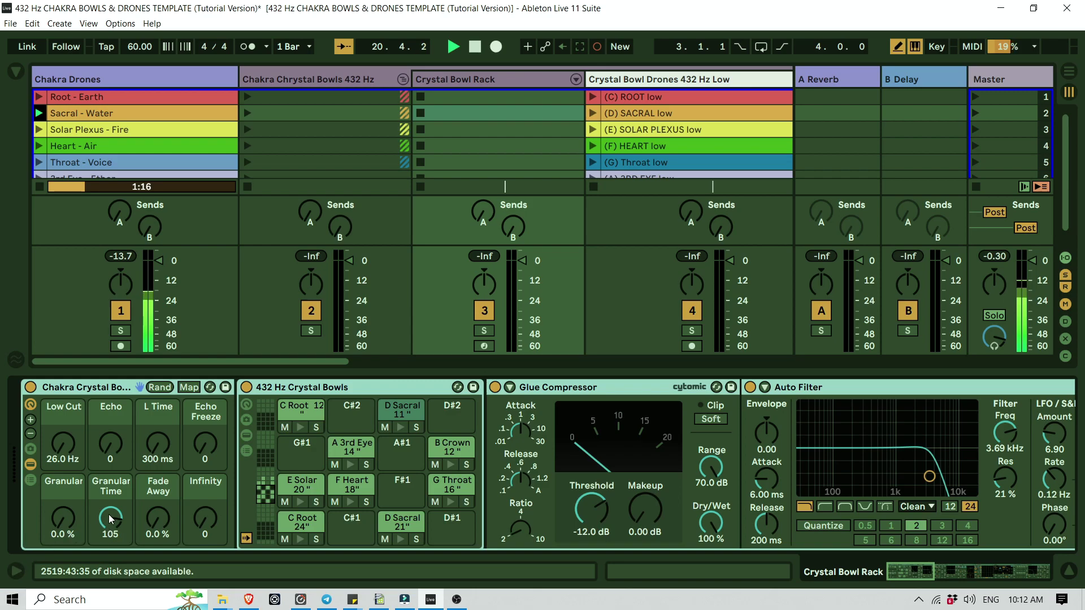
Set the crystal bowl rack's Granular Time to 0 and lower the Chakra Drones track volume
drag(110, 517, 110, 559)
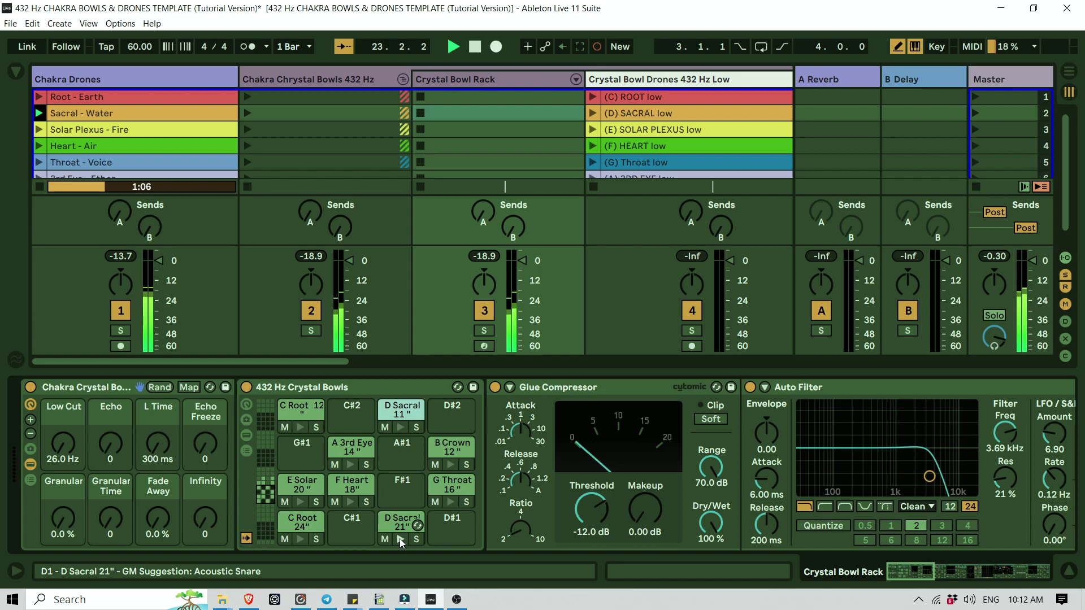
drag(161, 266, 159, 290)
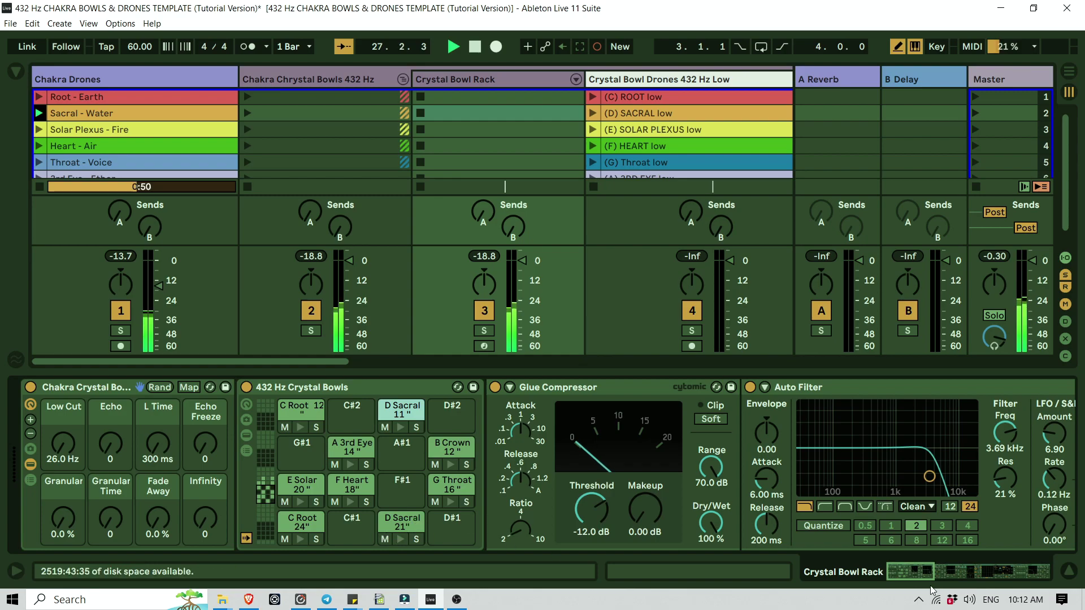
Reset the output gain of the Utility at the end of the Crystal Bowl Rack chain to 0.00 dB
click(1010, 570)
drag(1010, 569, 1039, 568)
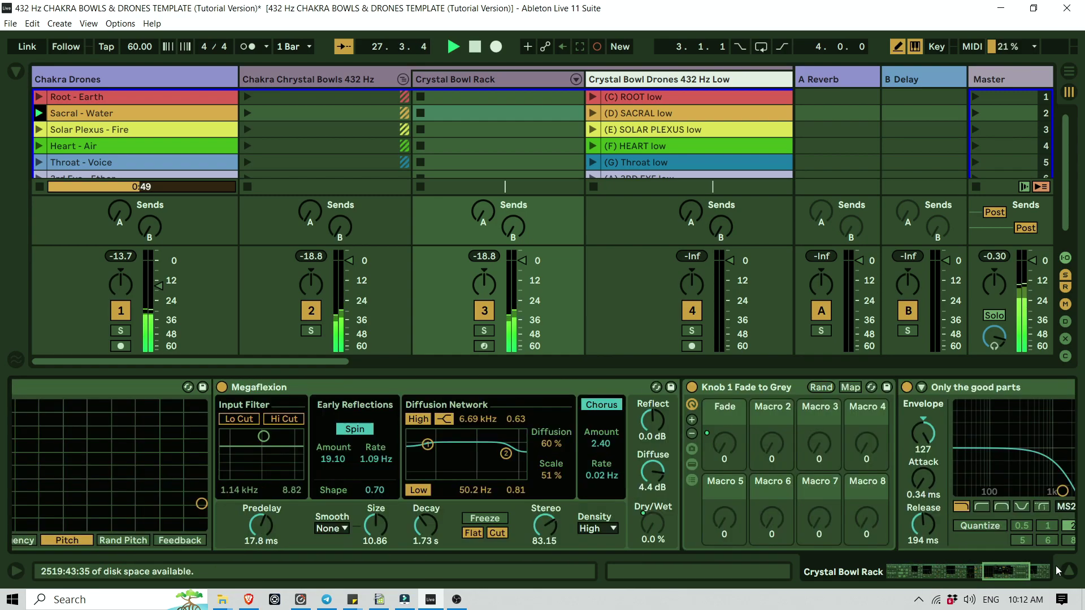
click(1058, 570)
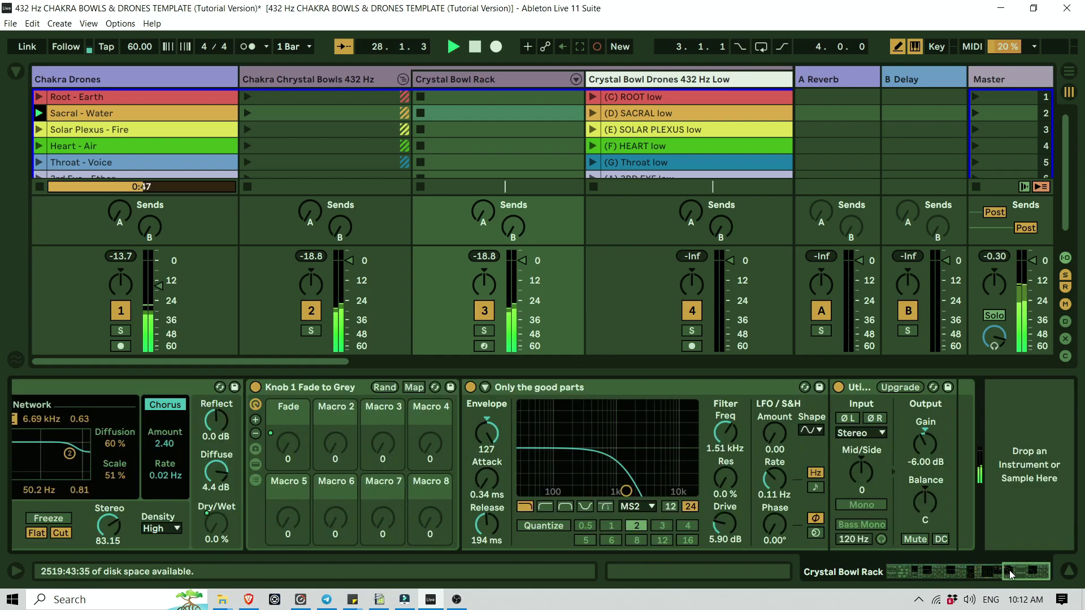
double_click(925, 443)
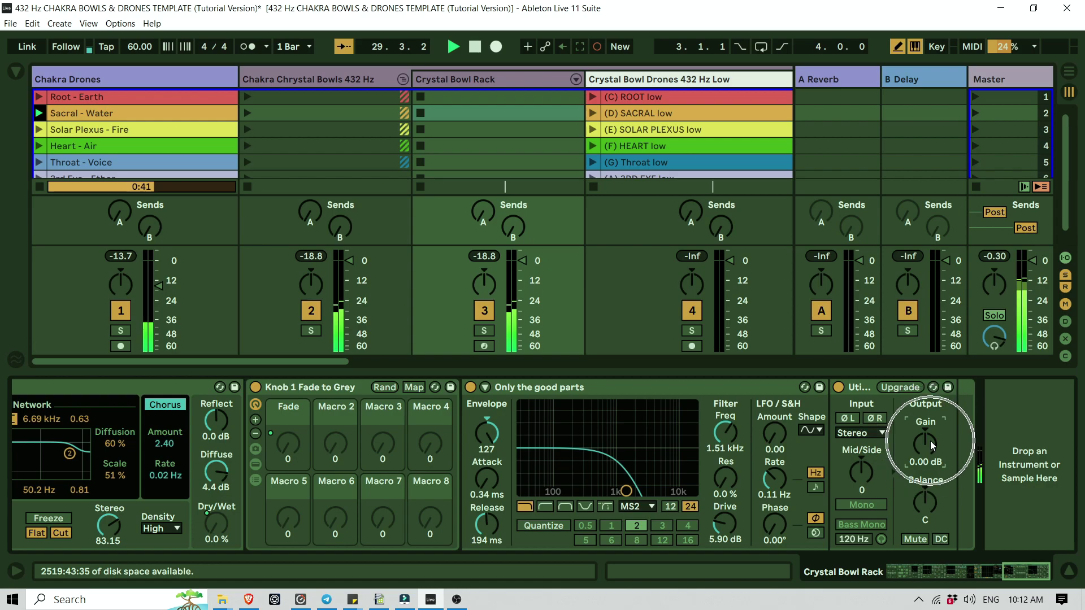
Return to the start of the device chain and audition the D Sacral 21" bowl
drag(1016, 573, 862, 575)
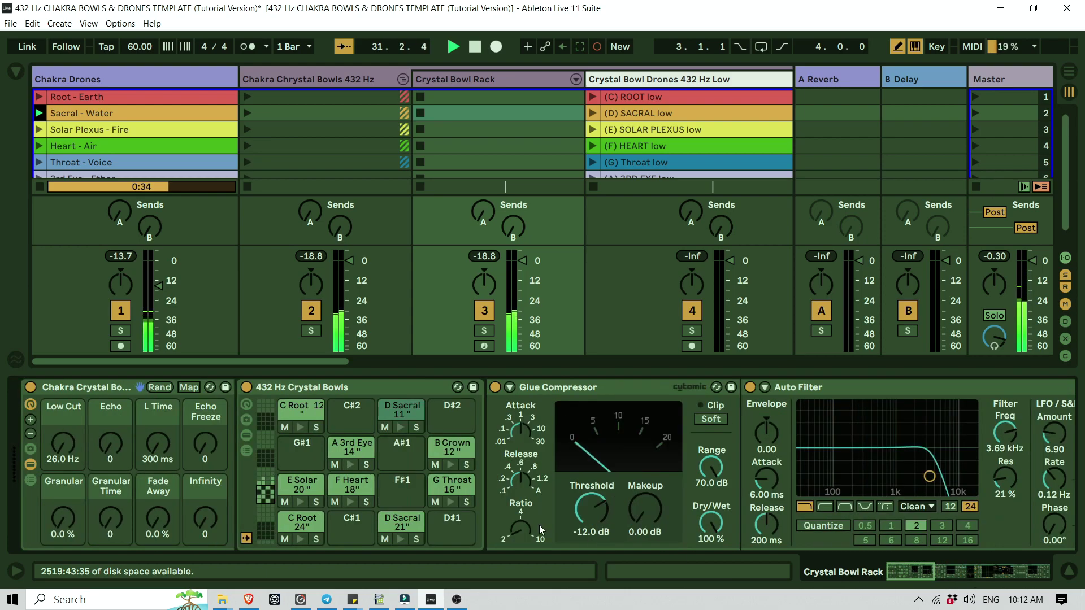
click(401, 538)
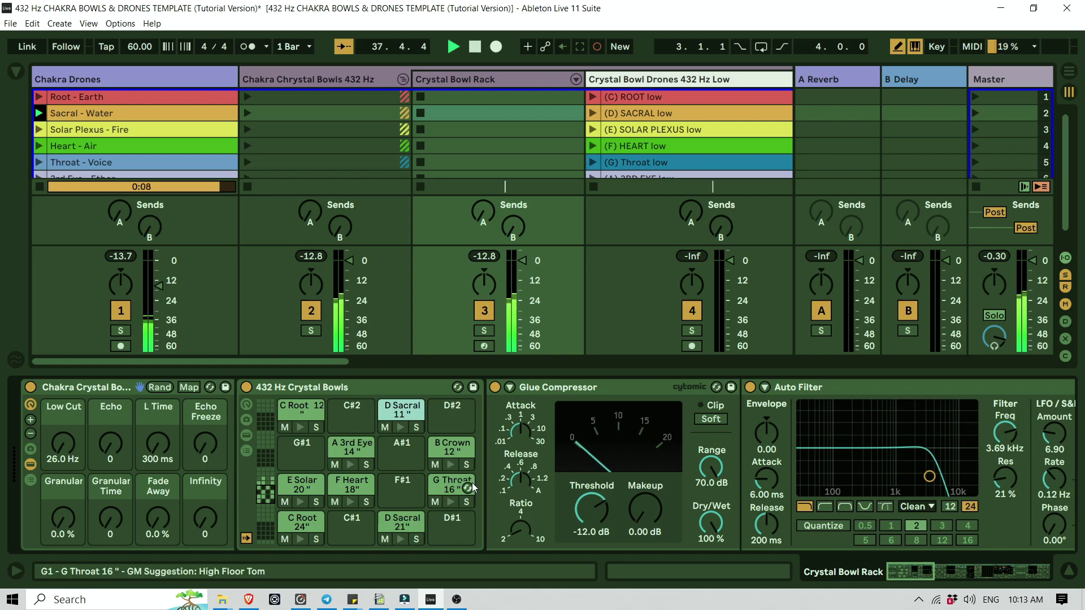
click(398, 524)
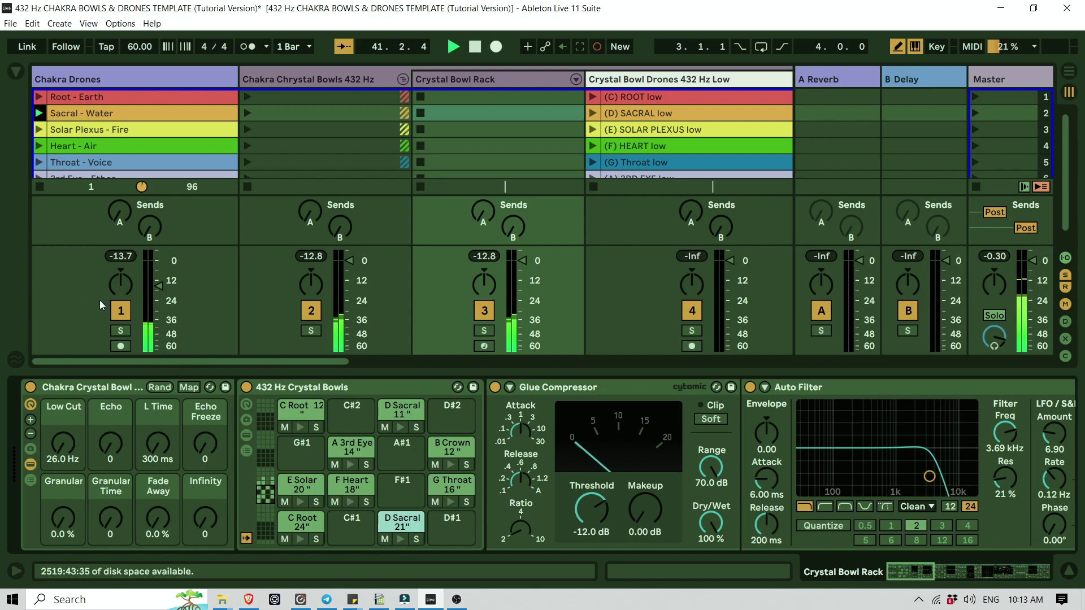
Mute the Chakra Drones track, audition the D Sacral 21" bowl without it, and reactivate the track
click(121, 310)
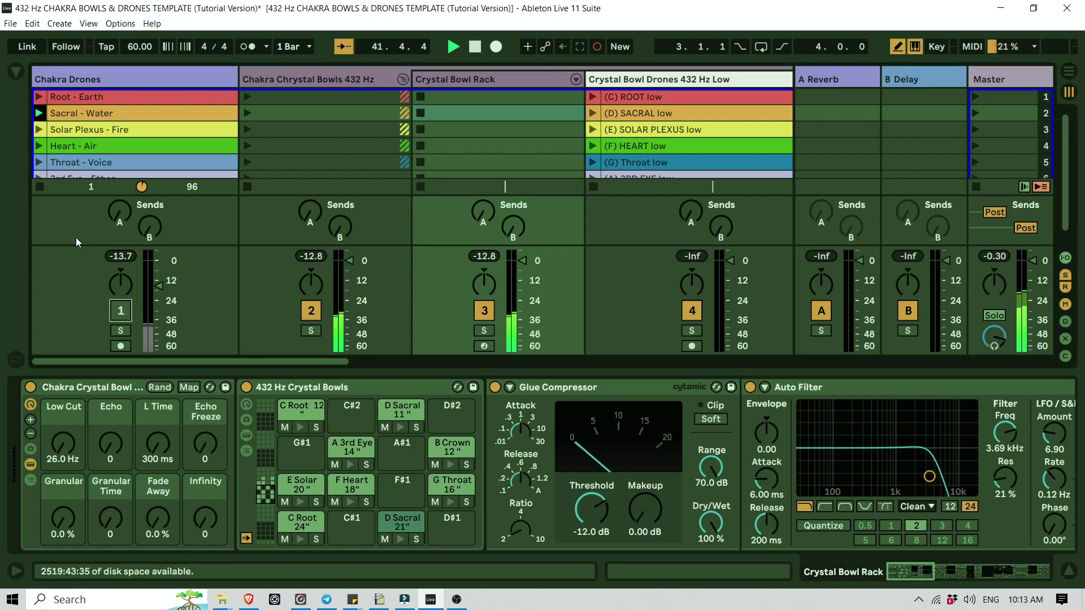
click(402, 539)
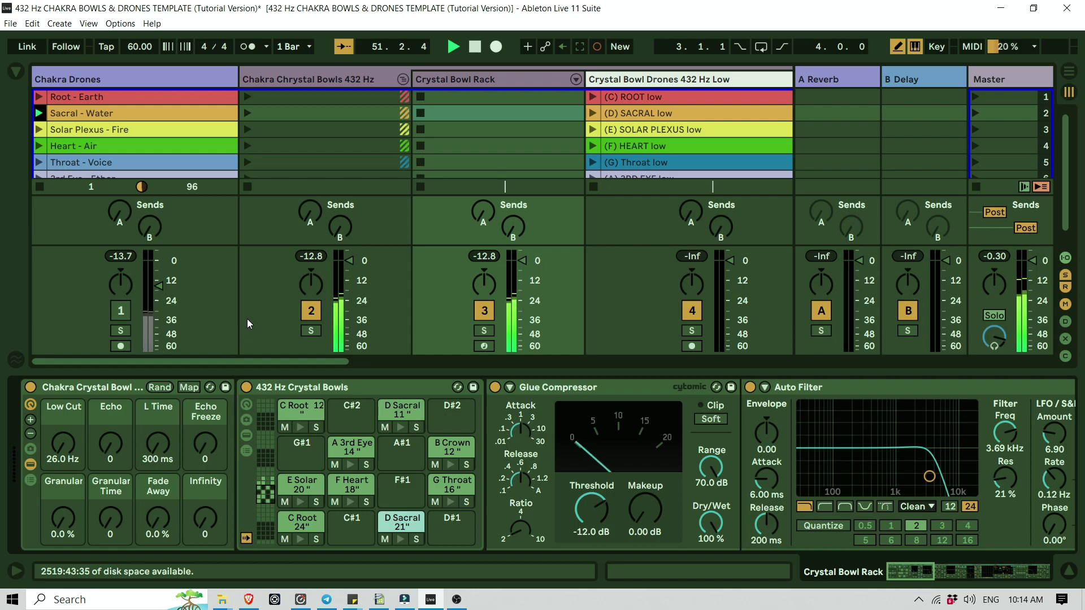
click(119, 312)
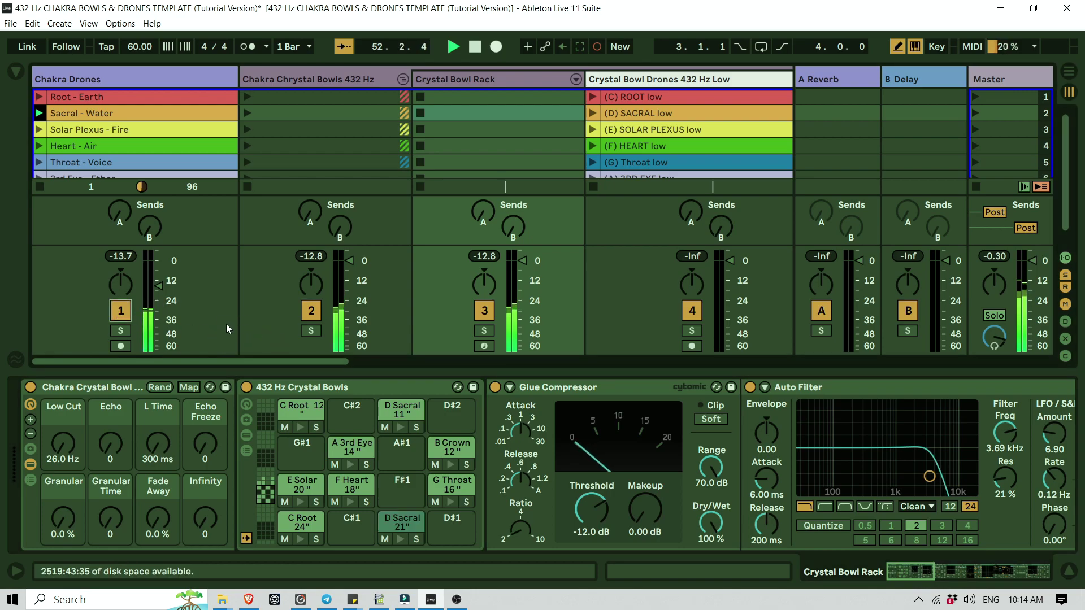
Try the rack's Low Cut at 1.01 kHz, 355 Hz, 273 Hz and 320 Hz while playing the D Sacral 21" bowl
drag(63, 444, 63, 407)
click(399, 540)
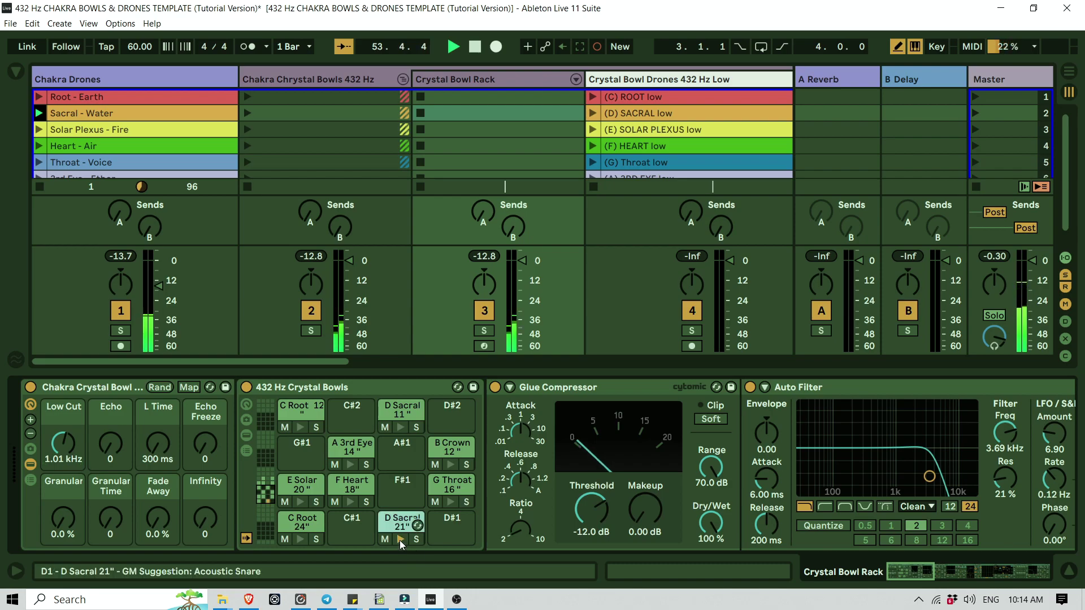
drag(63, 444, 63, 455)
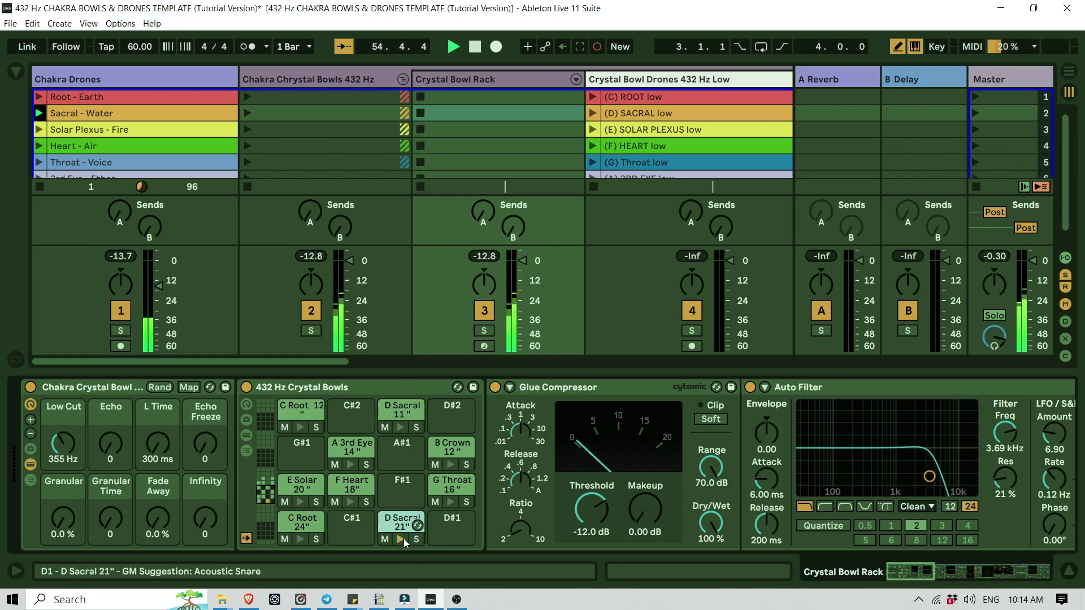
drag(63, 444, 62, 448)
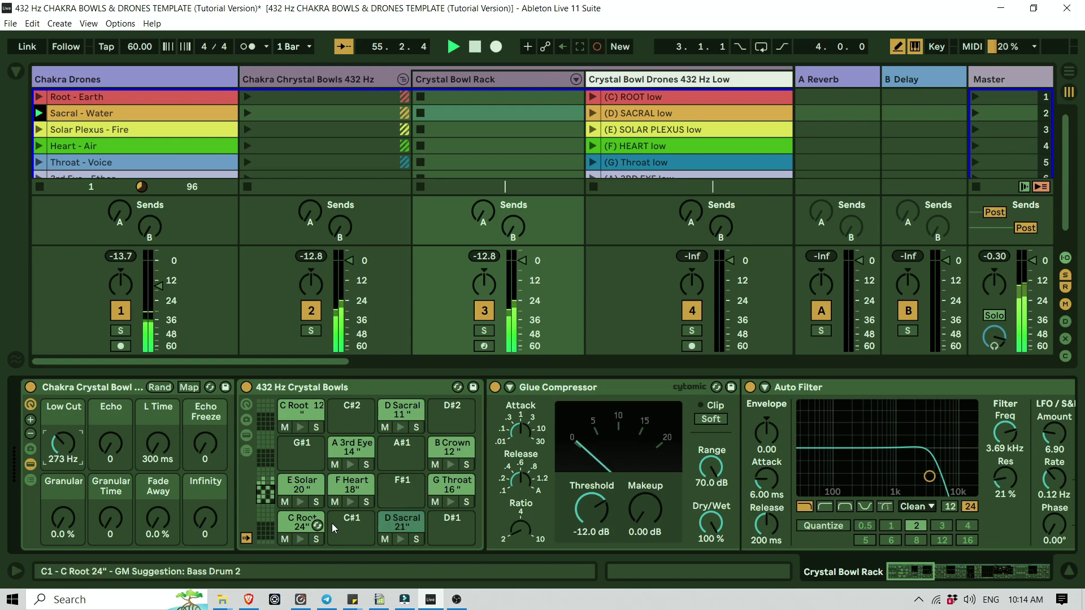
click(51, 442)
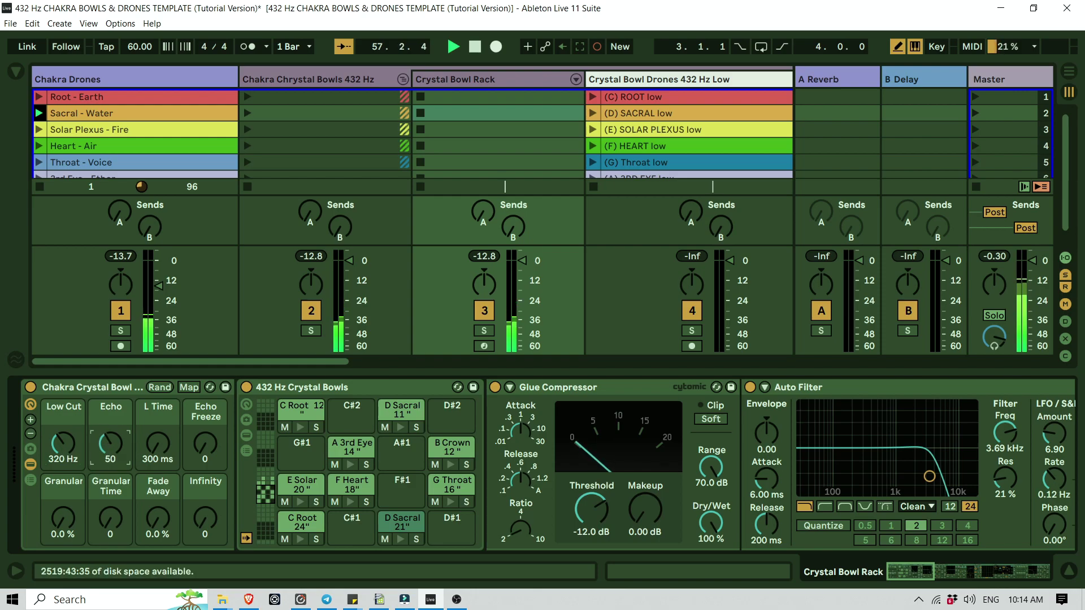
Set the crystal bowl rack's Low Cut to 26.0 Hz, Echo to 127 and L Time to 900 ms
drag(110, 444, 69, 463)
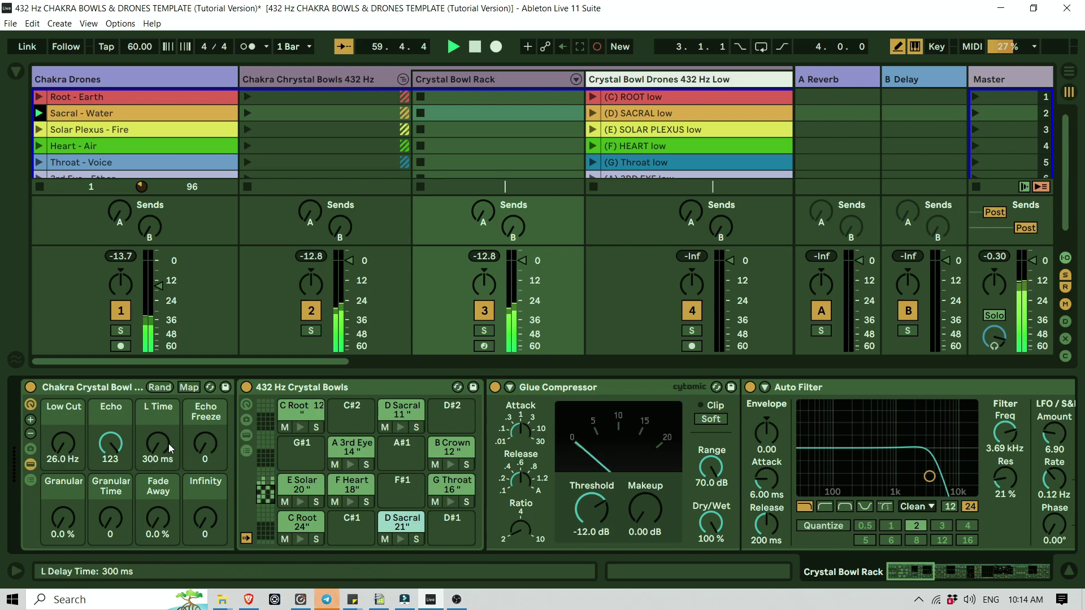
drag(162, 462, 161, 413)
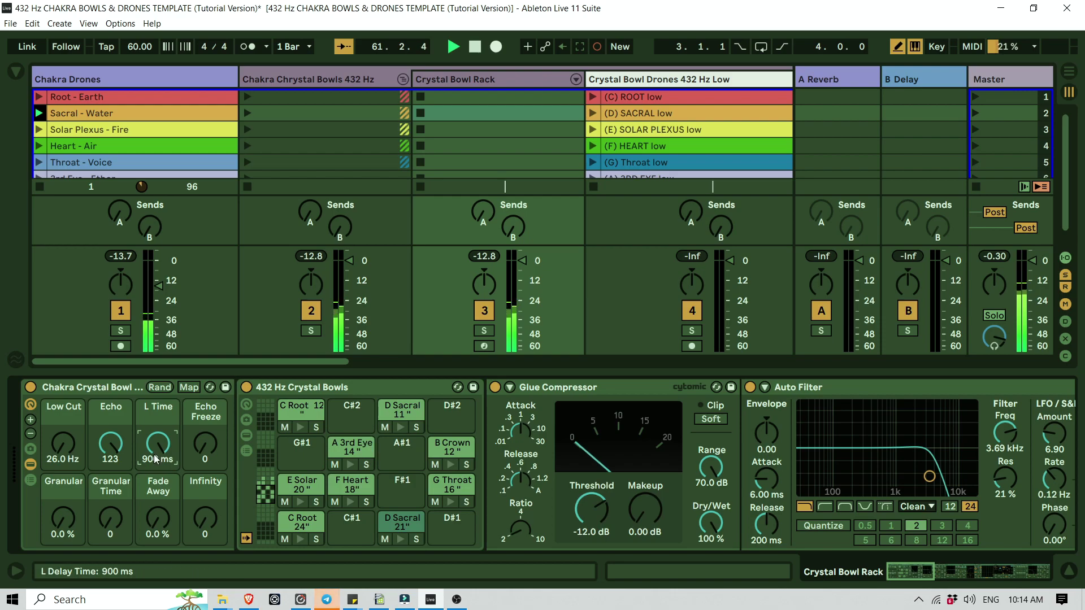
drag(105, 447, 105, 443)
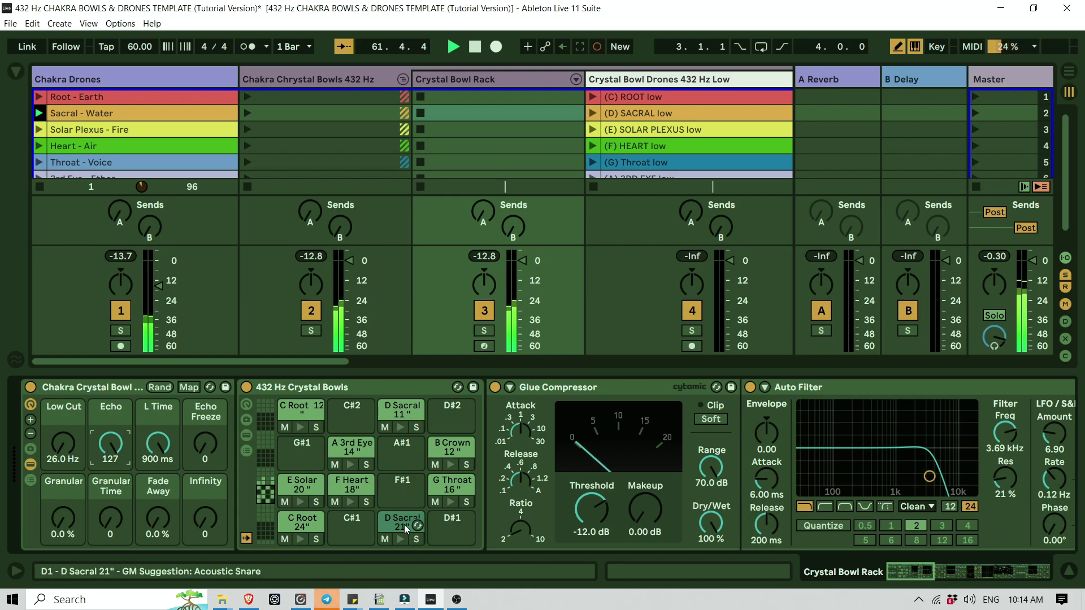
Audition the D Sacral 11" bowl with the echo and lower the Chakra Drones track volume slightly
click(402, 414)
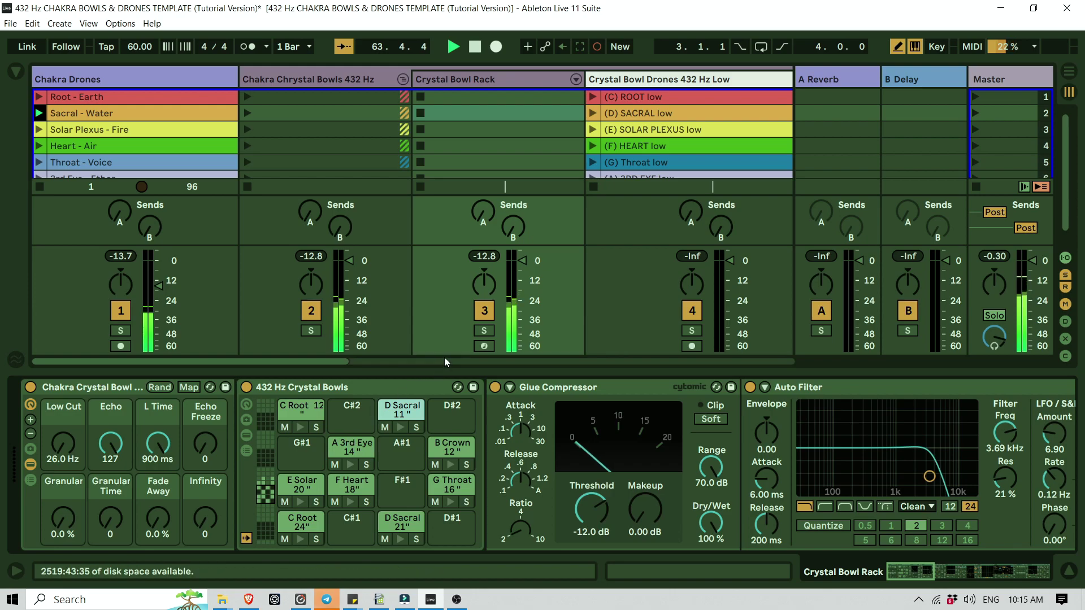
drag(158, 285, 159, 290)
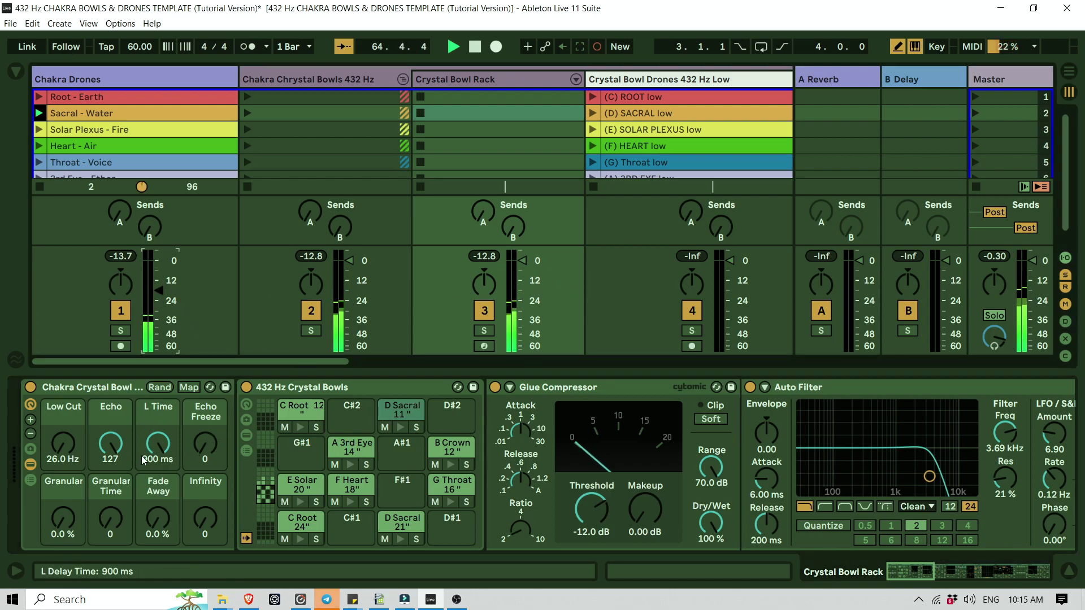
click(401, 426)
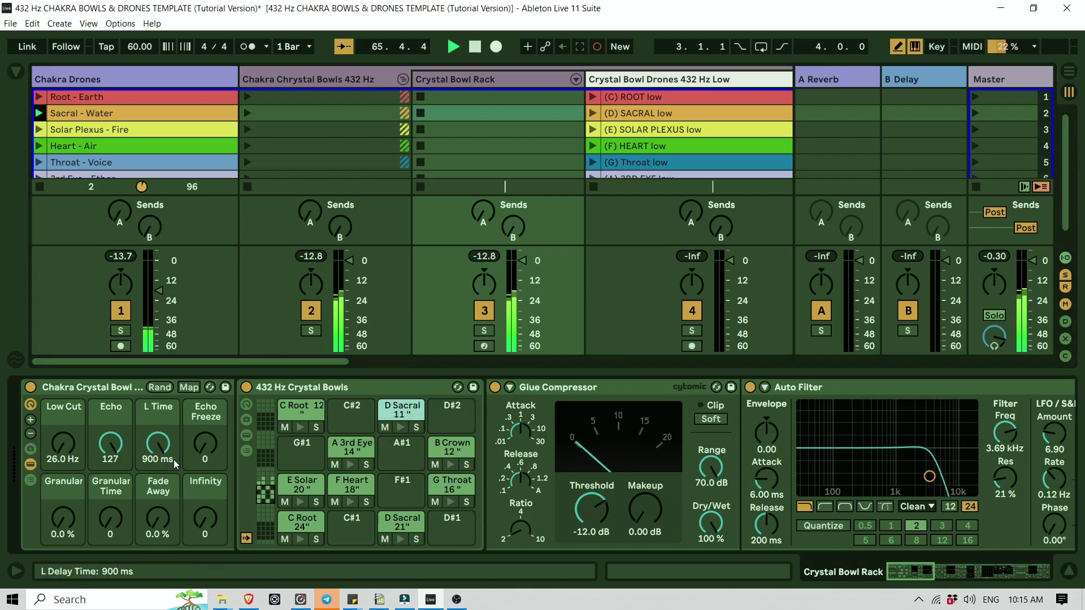
Compare Echo at 0, 41 and 100 on the D Sacral 11" bowl, and settle on 120
drag(119, 457, 120, 531)
click(400, 426)
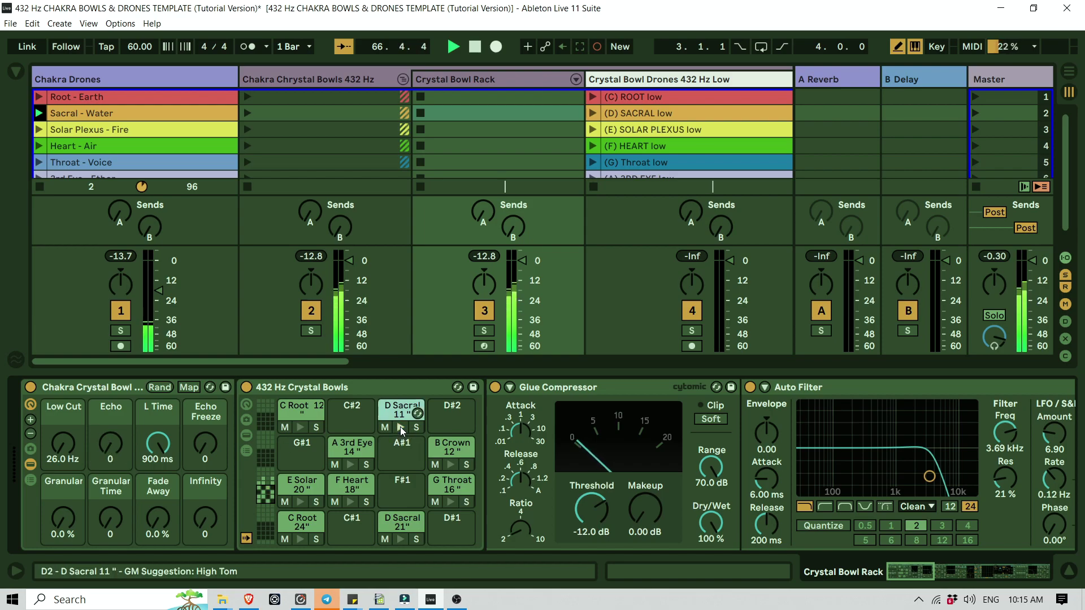
drag(107, 446, 117, 446)
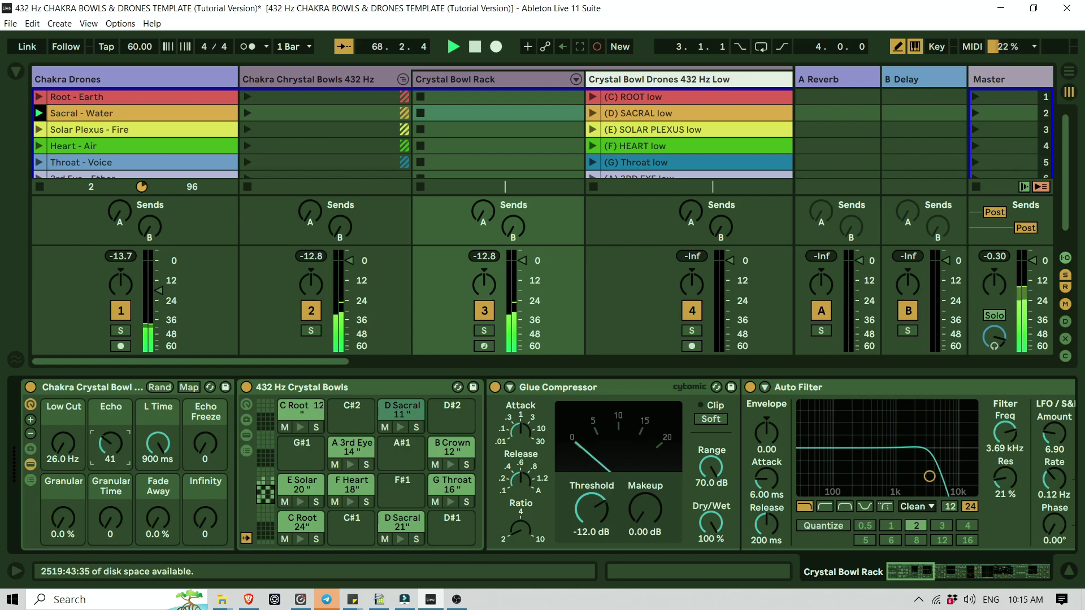
click(397, 427)
drag(107, 452, 108, 445)
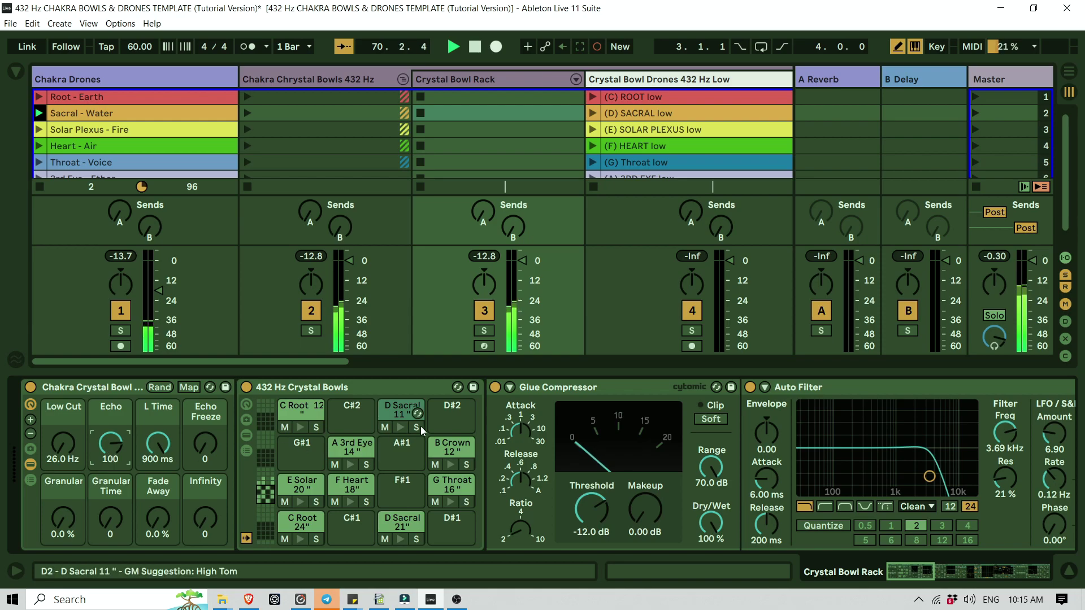
click(400, 426)
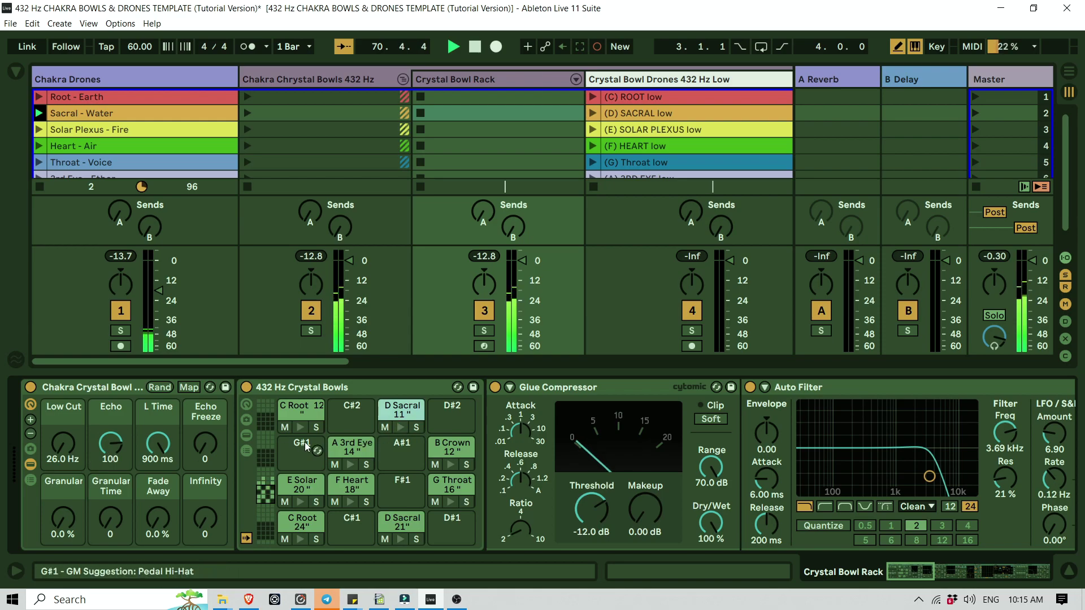
drag(111, 446, 111, 440)
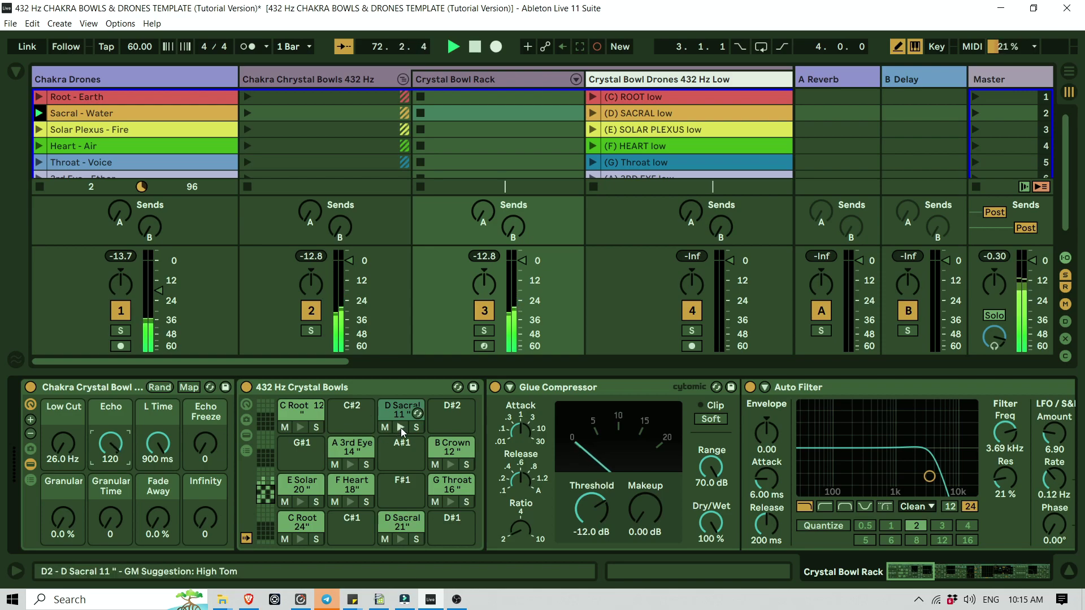
Try the rack's Low Cut at 1.62 kHz, return it to 26.0 Hz and play the D Sacral 11" bowl
drag(63, 444, 63, 396)
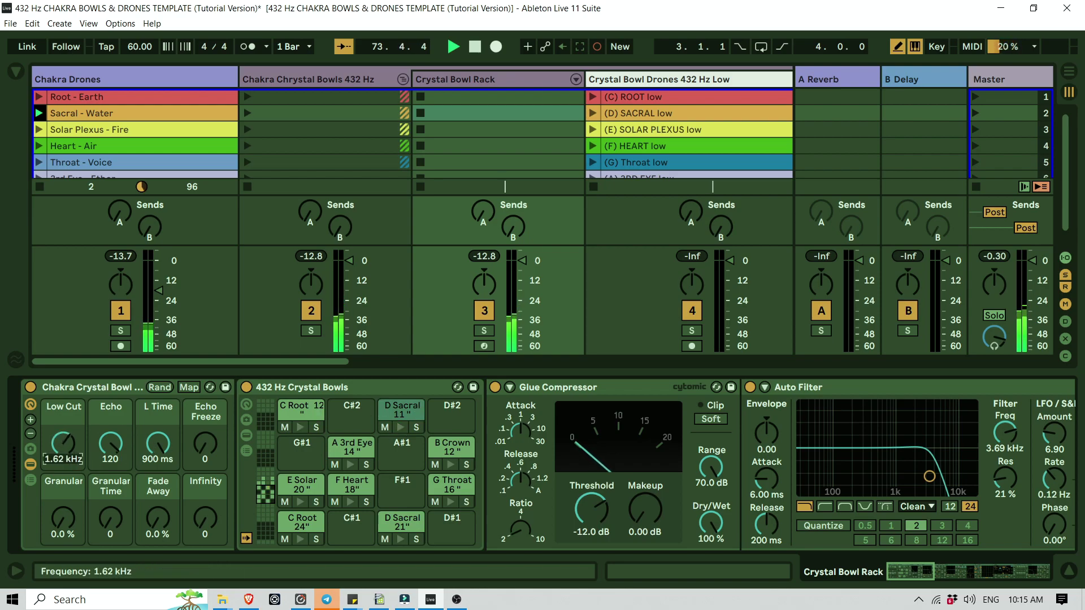
mouse_move(63, 390)
mouse_down()
mouse_move(62, 380)
mouse_move(63, 408)
mouse_up()
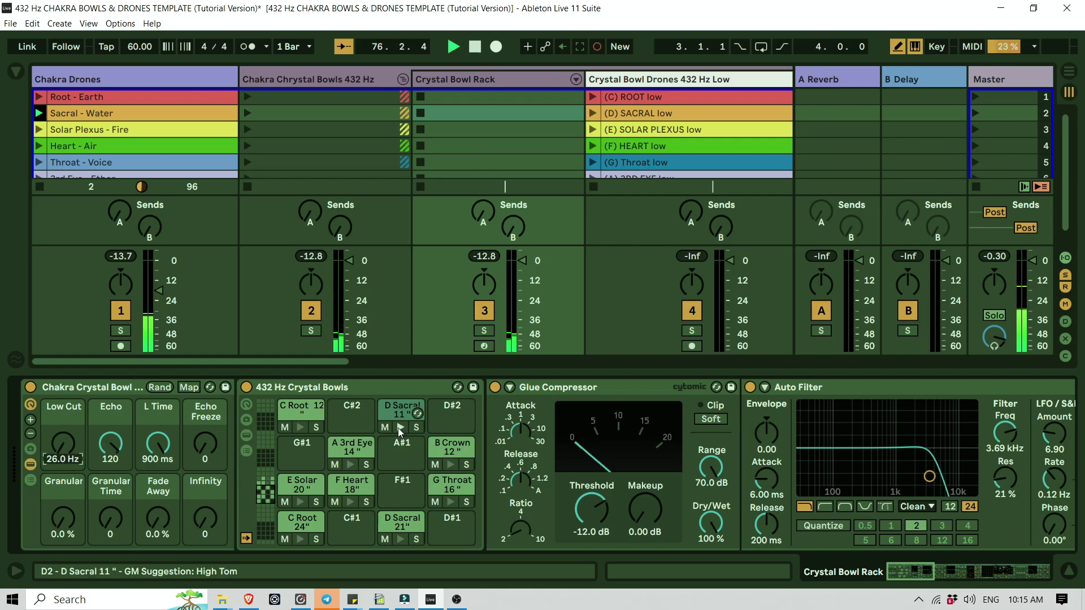
click(401, 426)
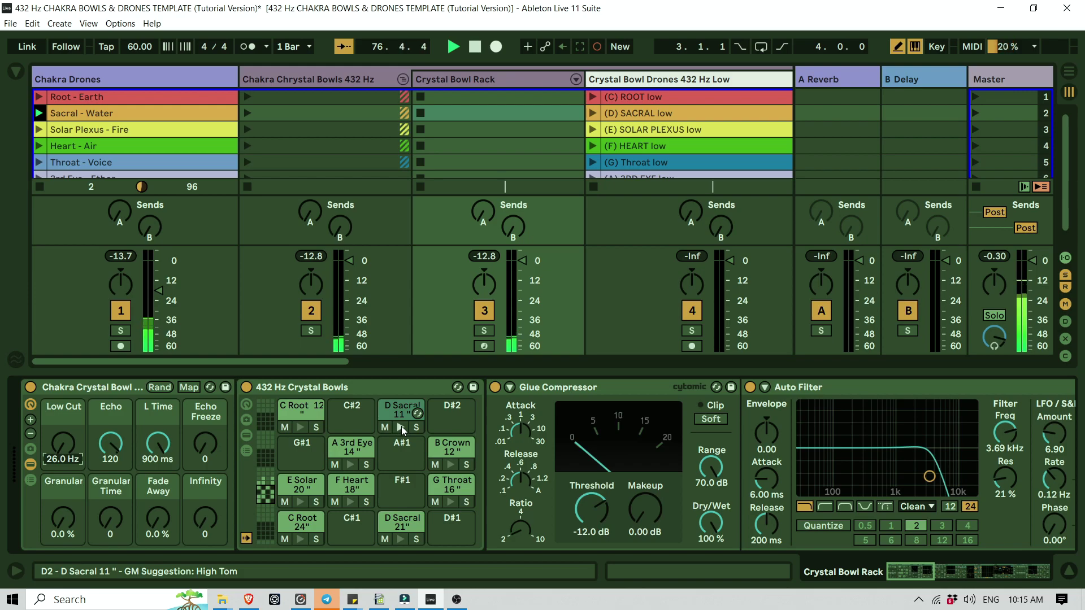
mouse_move(63, 443)
mouse_down()
mouse_move(62, 405)
mouse_move(62, 449)
mouse_up()
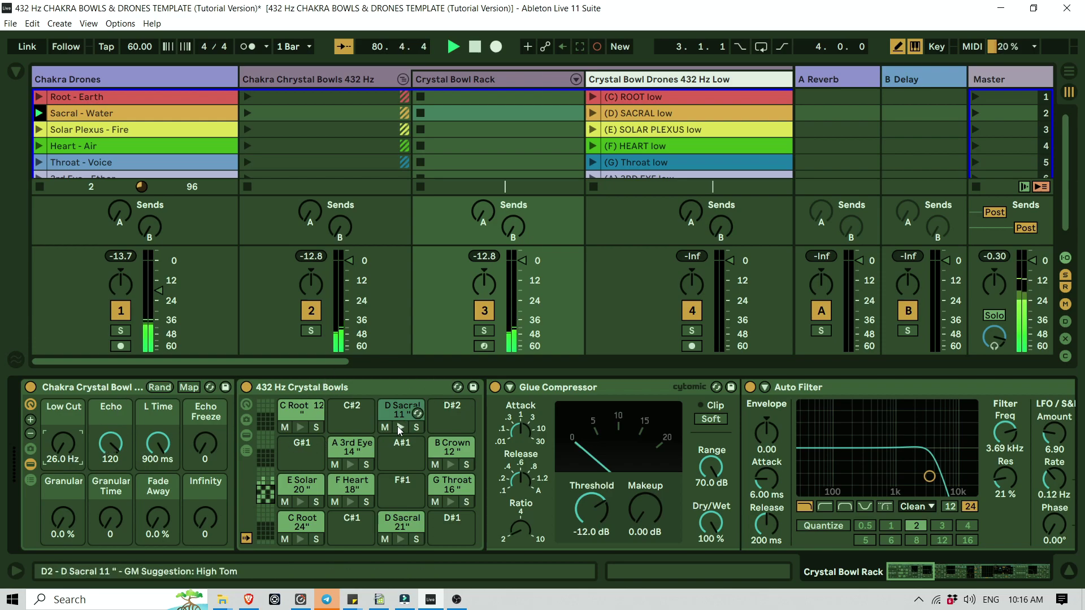
Set the crystal bowl rack's L Time to 404 ms and Echo to 127 while playing the D Sacral 11" bowl
drag(158, 441, 158, 475)
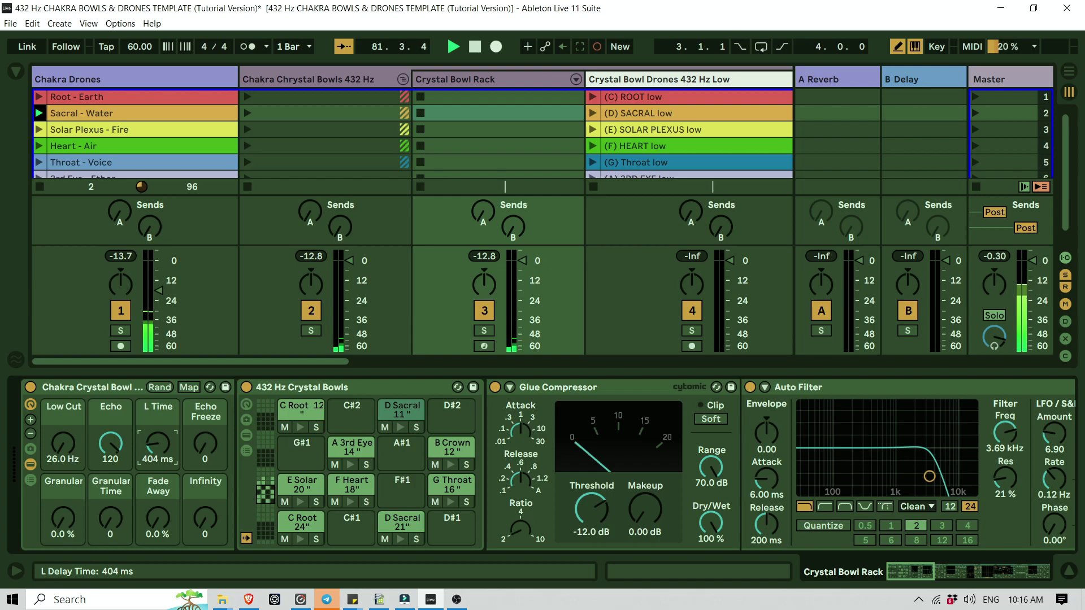
click(398, 428)
drag(111, 444, 111, 430)
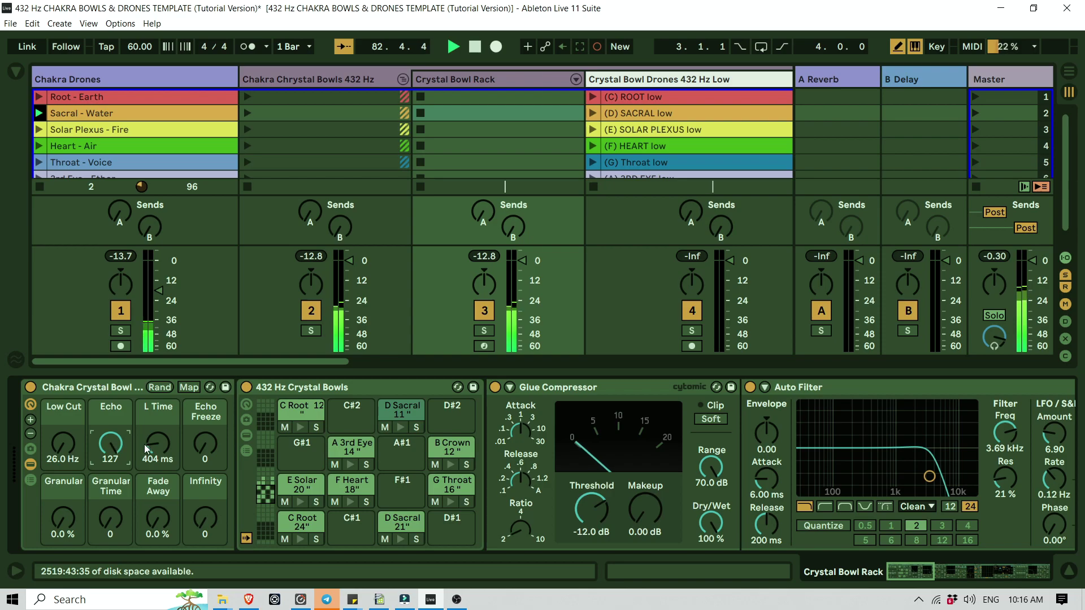
click(402, 426)
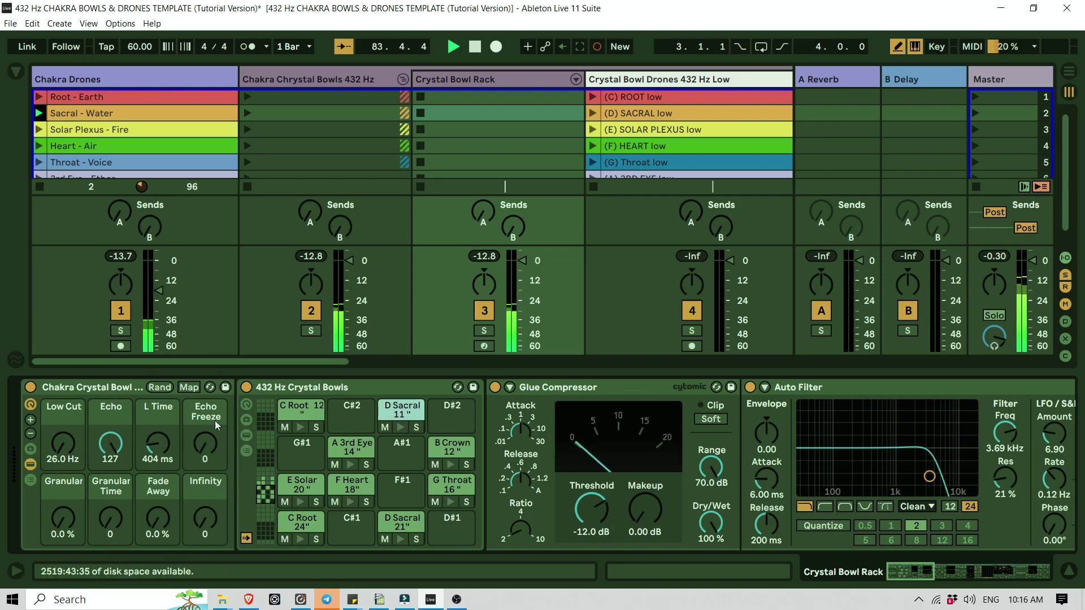
Try Echo Freeze at 127 with Low Cut at 15.3 kHz on the D Sacral 11" bowl, and return them to 0 and 26.0 Hz
click(399, 427)
drag(205, 446, 221, 396)
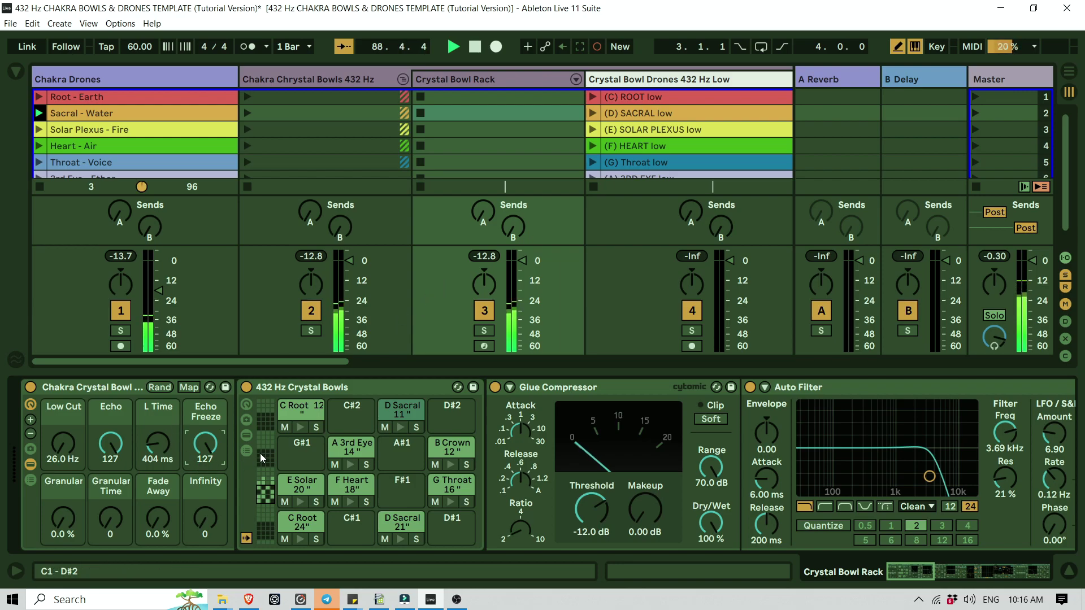
drag(67, 453, 67, 384)
drag(205, 449, 205, 469)
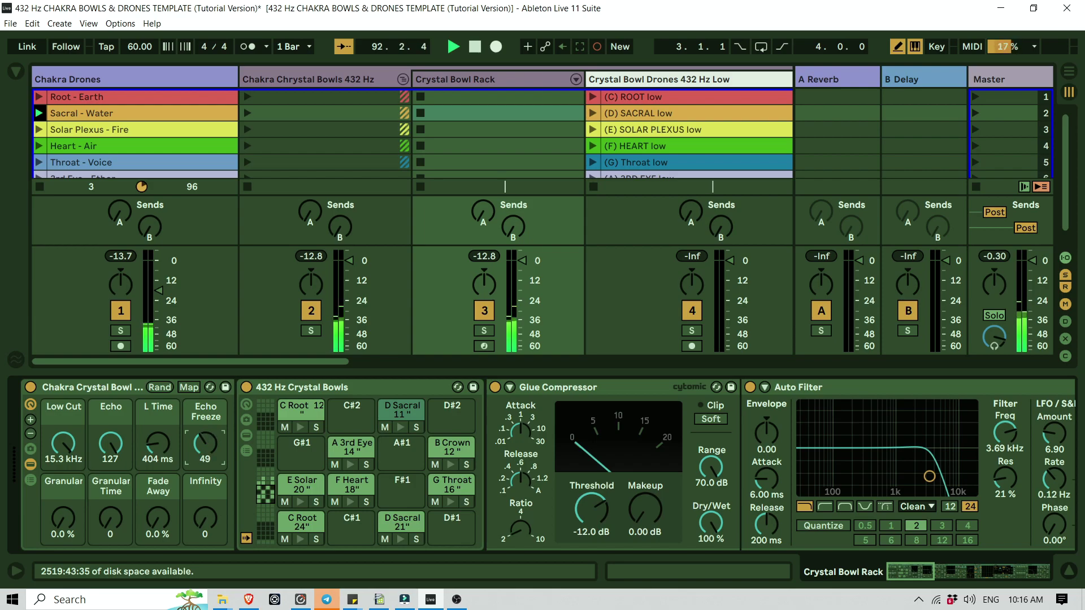
drag(206, 472, 206, 480)
drag(59, 444, 58, 497)
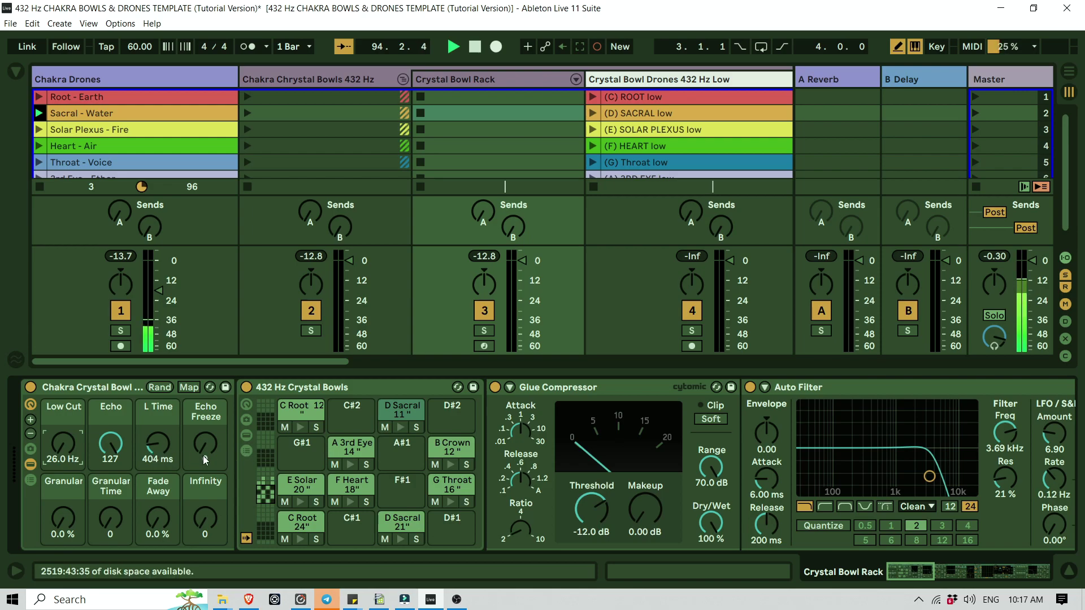
Try Echo Freeze with L Time at 900 ms, and reset L Time to 300 ms, Echo to 0 and Echo Freeze to 0
drag(153, 455, 154, 427)
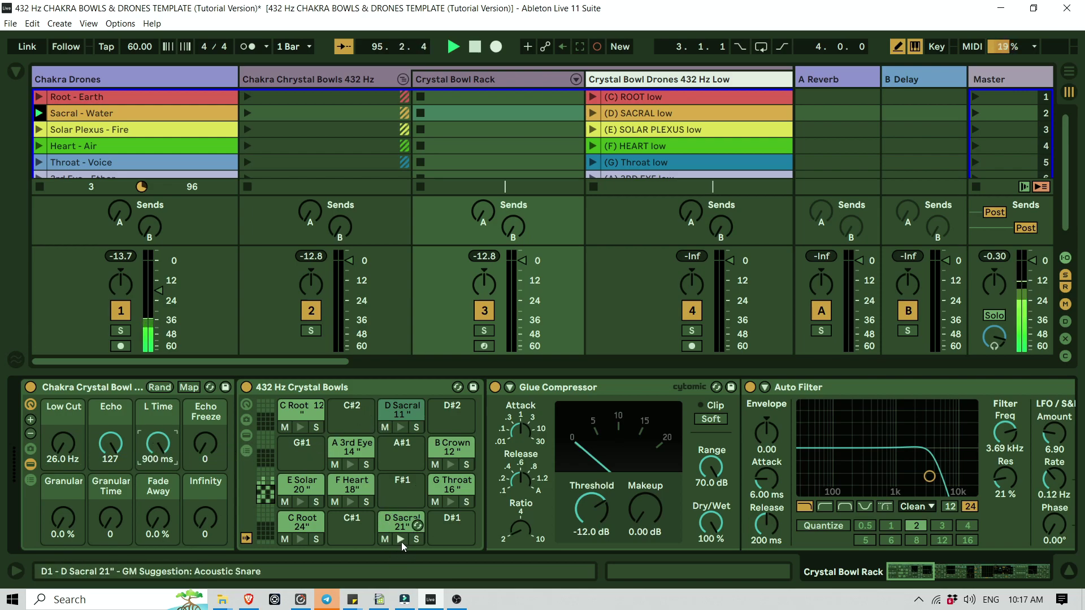
drag(207, 439, 207, 390)
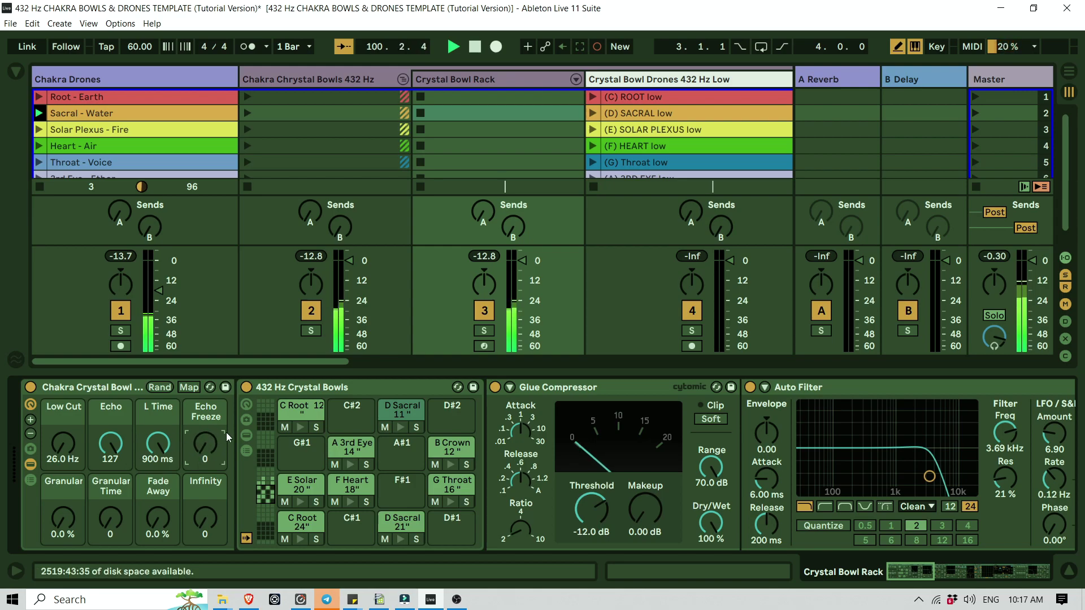
drag(158, 434, 158, 452)
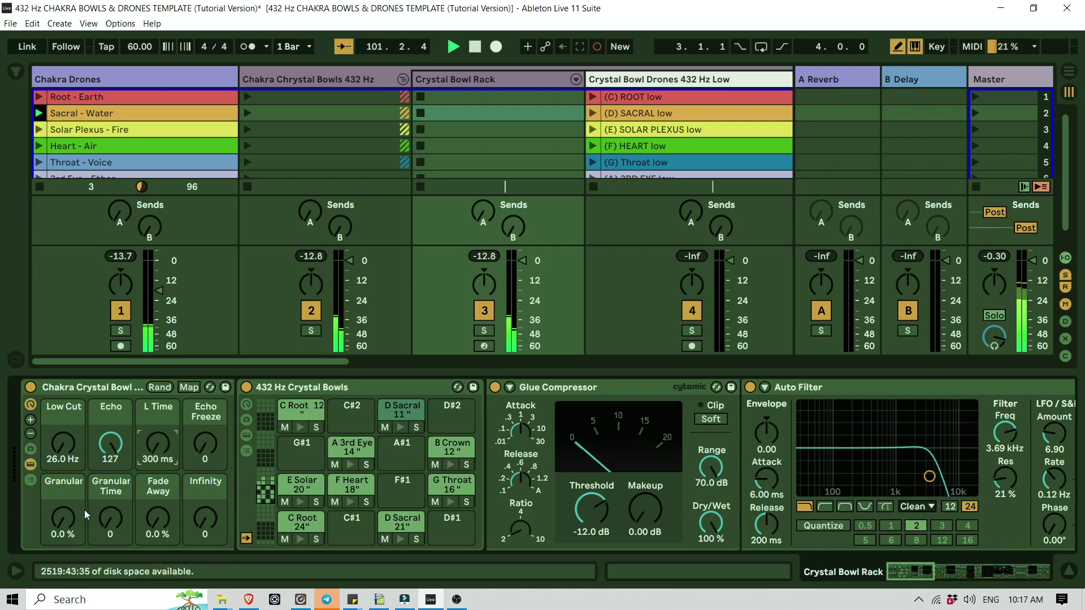
drag(108, 442, 108, 497)
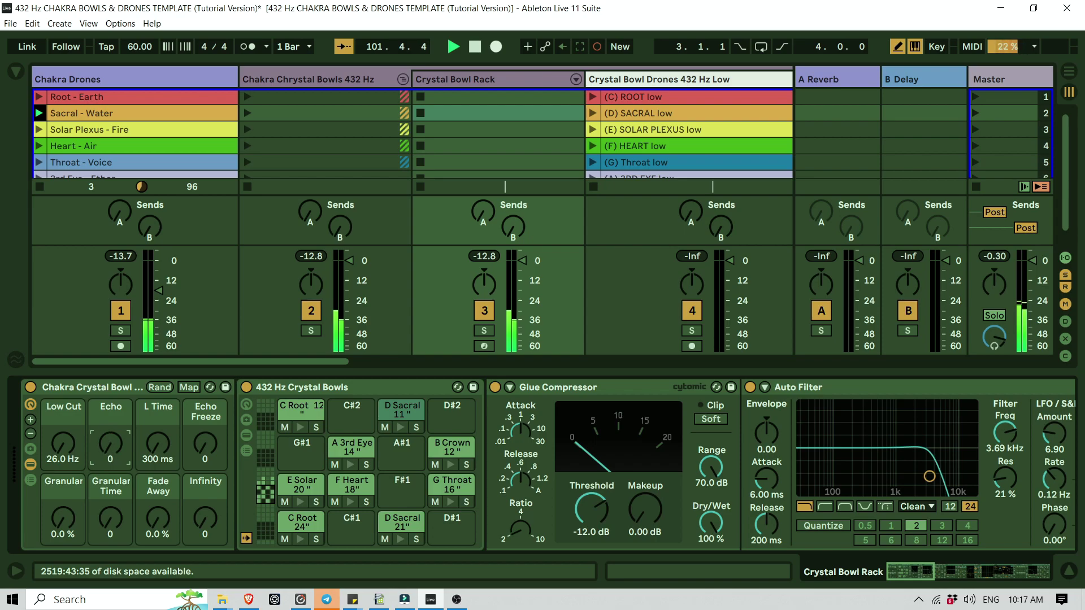
click(172, 428)
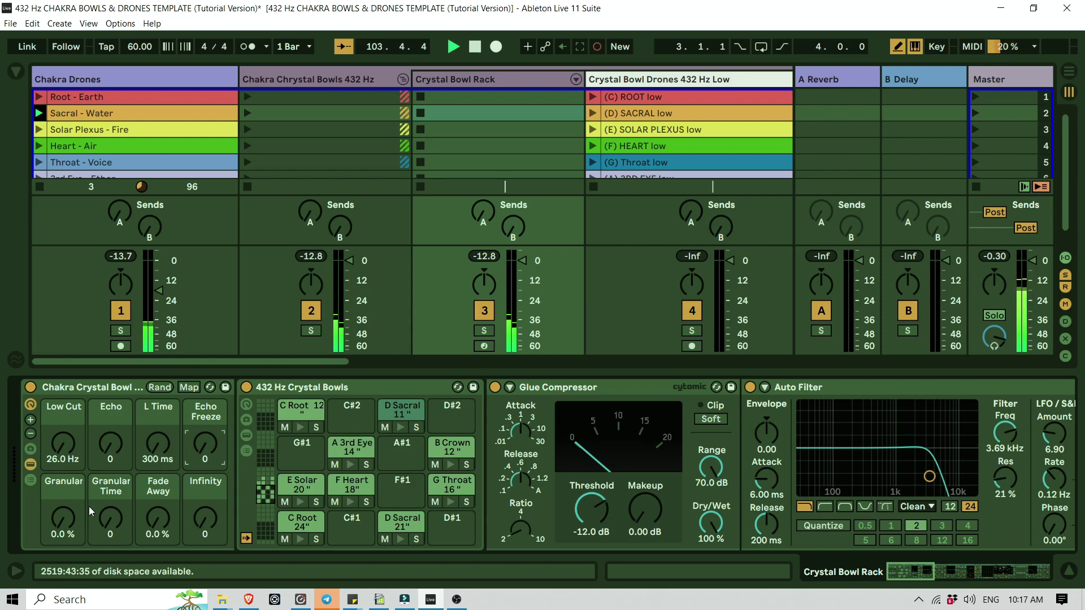
Set Granular Time to 100 and audition the D Sacral 11" bowl with Granular at 60% and 100%
drag(111, 519, 111, 500)
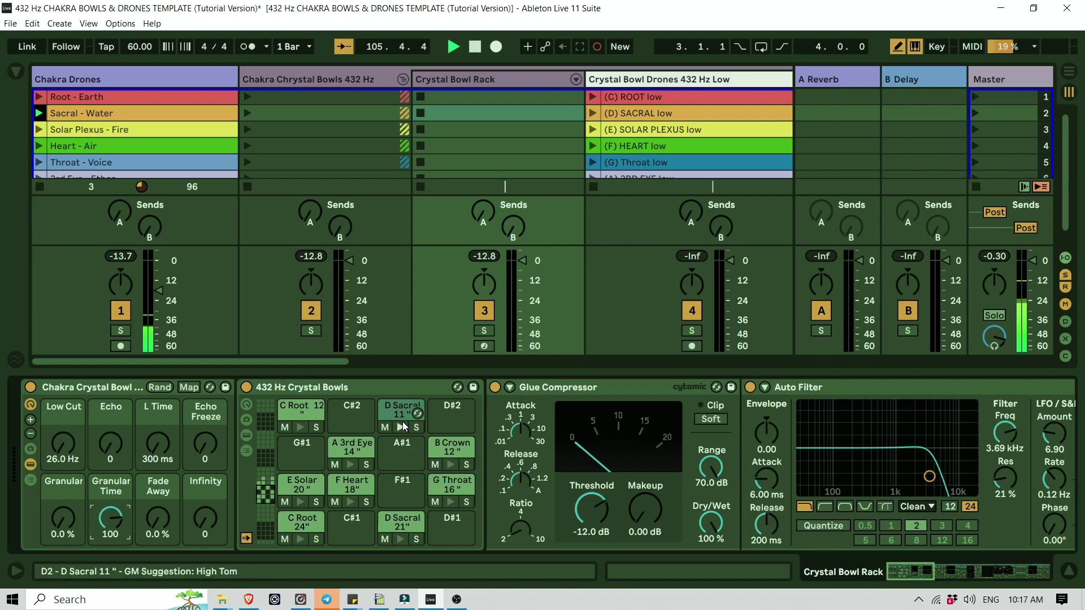
drag(63, 516, 63, 481)
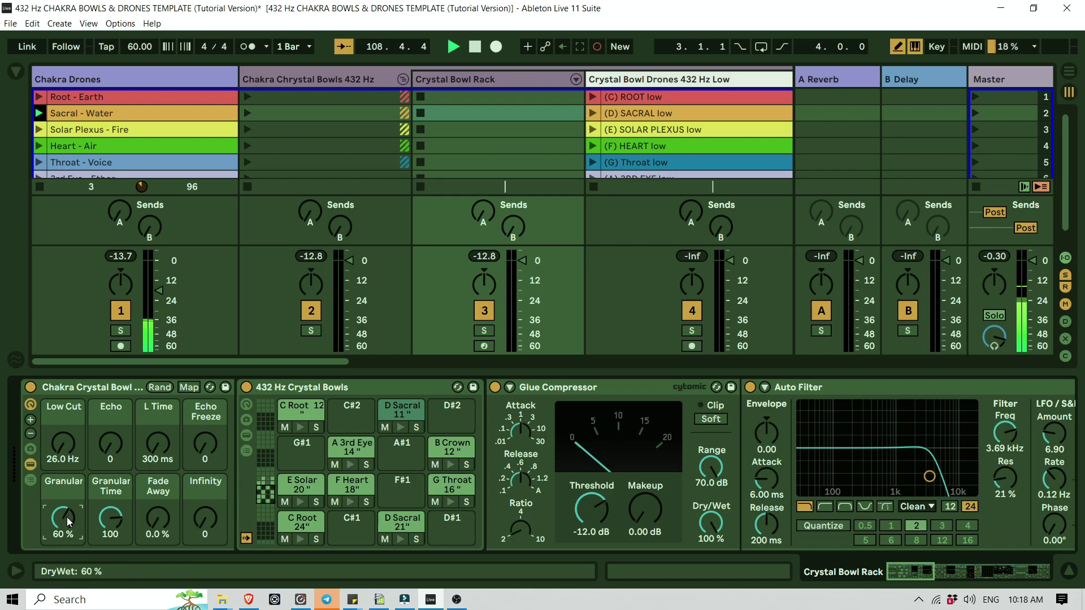
click(399, 427)
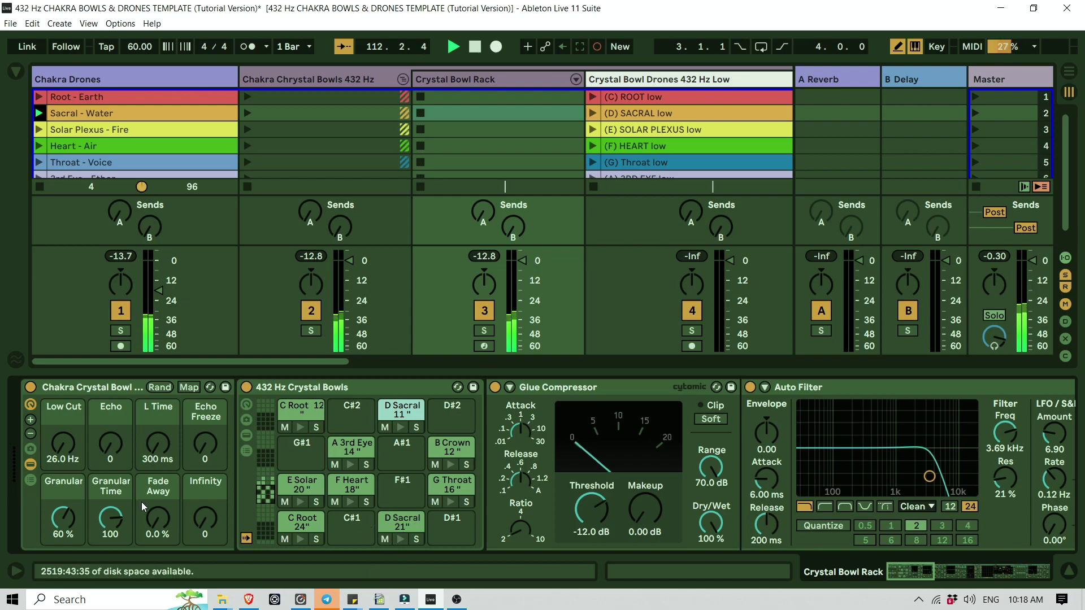
drag(63, 517, 63, 472)
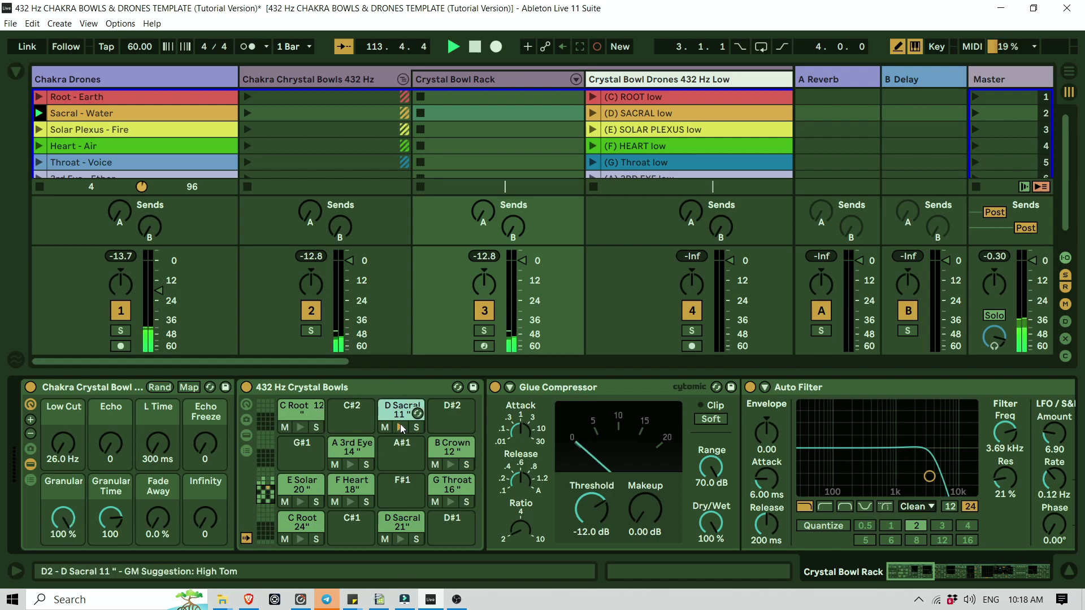
click(398, 409)
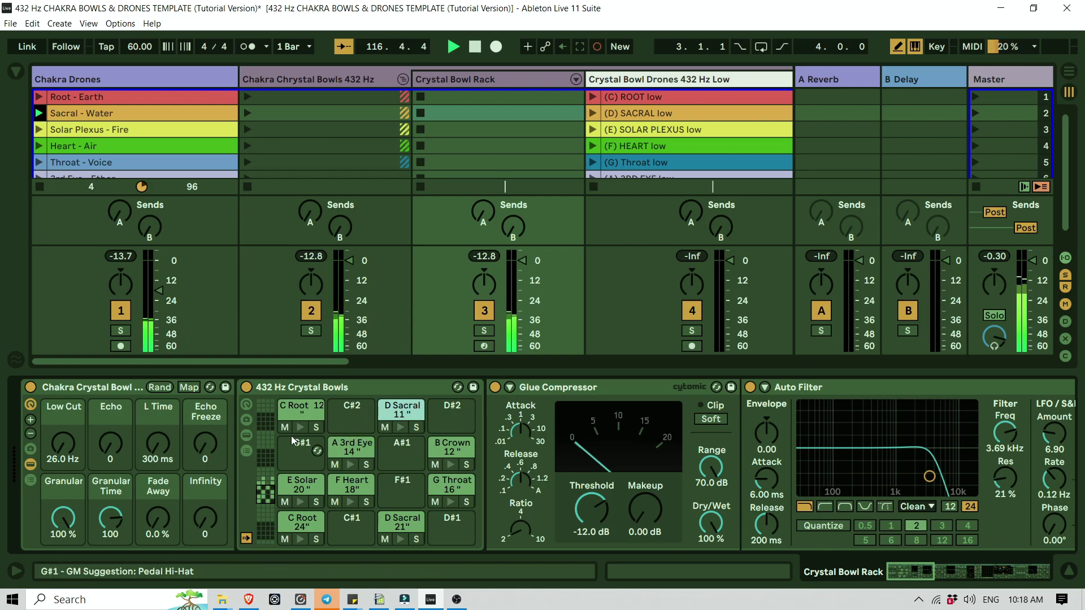
Lower Granular Time in stages to 45, 9 and 7 while playing the D Sacral 11" and G Throat 16" bowls
drag(110, 516, 110, 547)
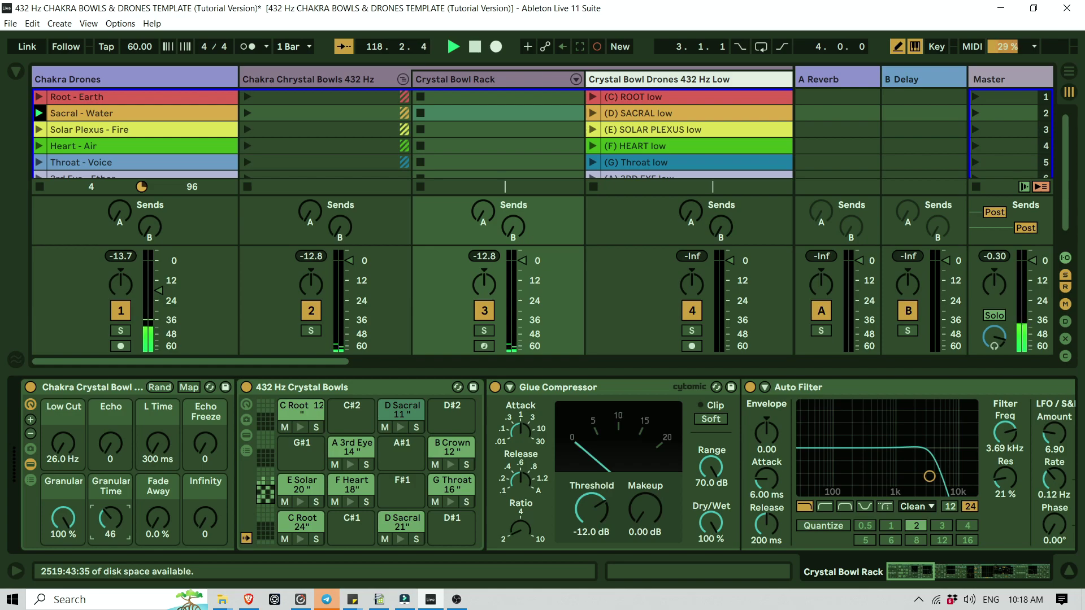
scroll(101, 524, down, 1)
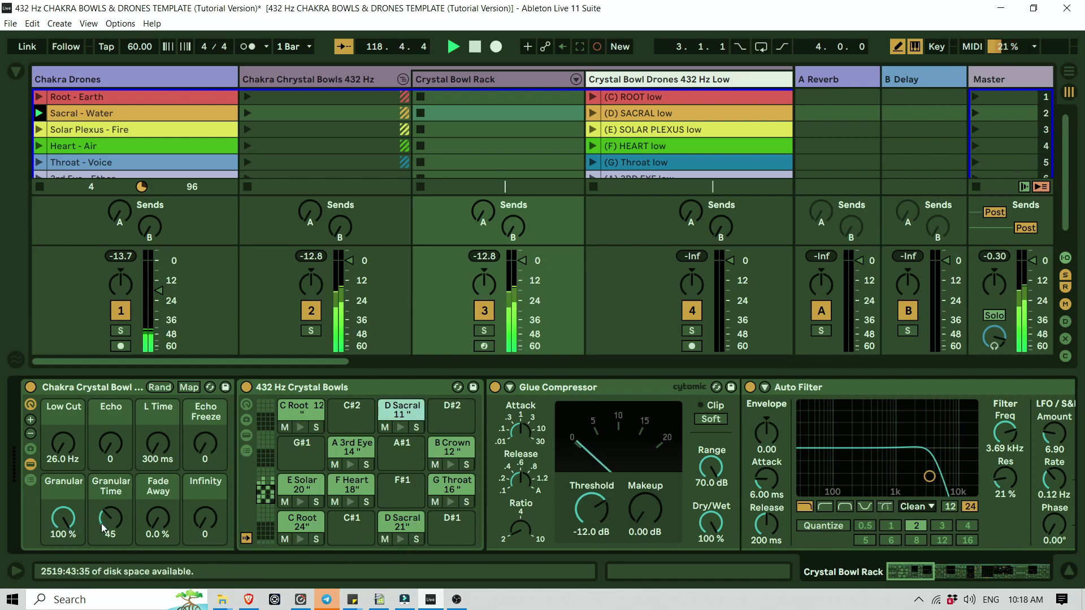
drag(109, 515, 110, 535)
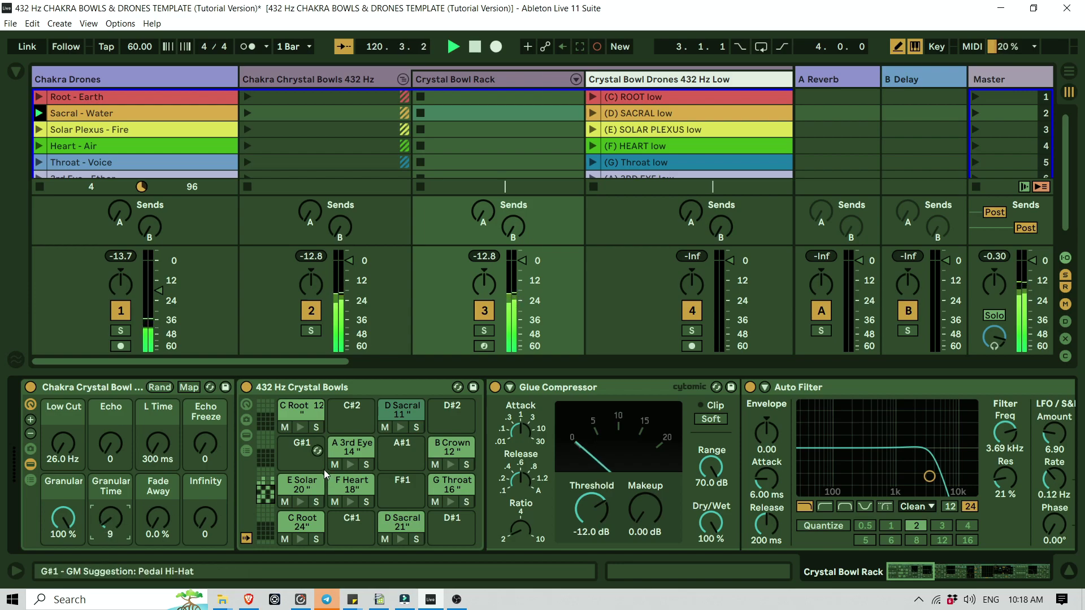
click(399, 429)
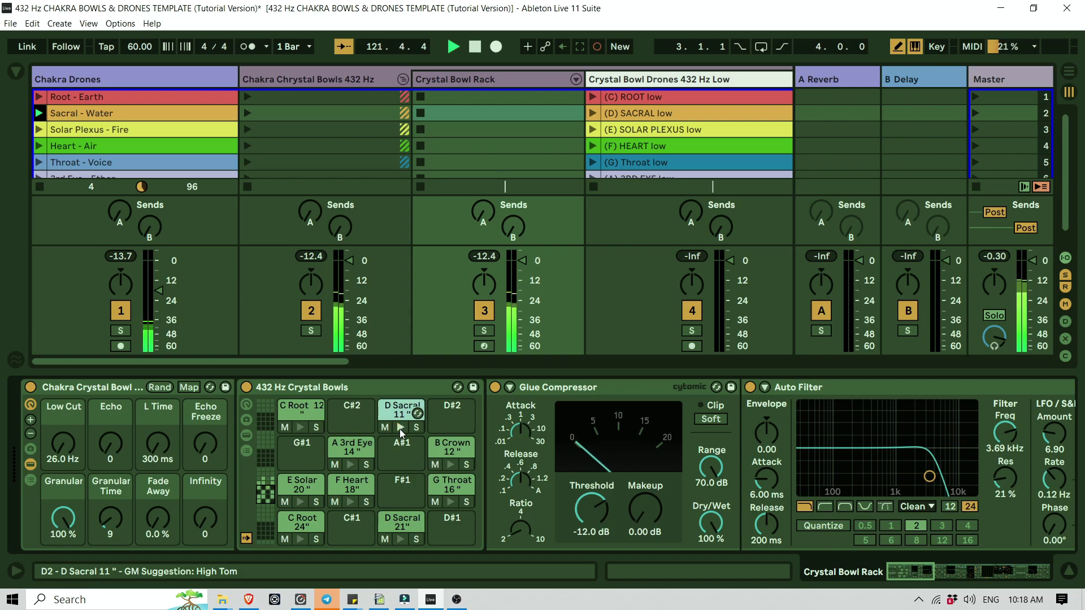
click(96, 531)
drag(96, 531, 96, 536)
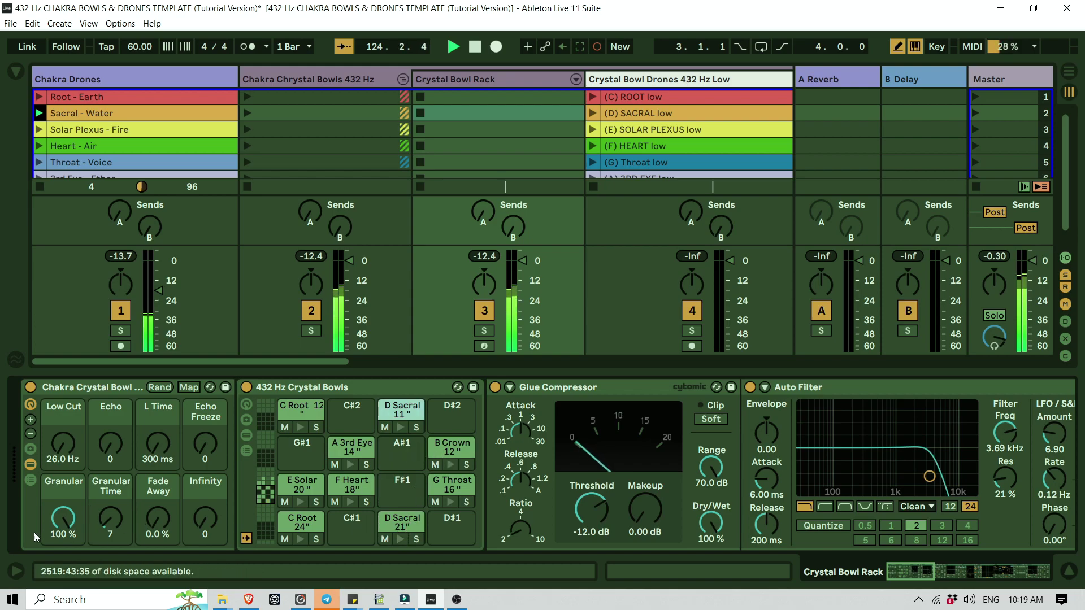
click(63, 518)
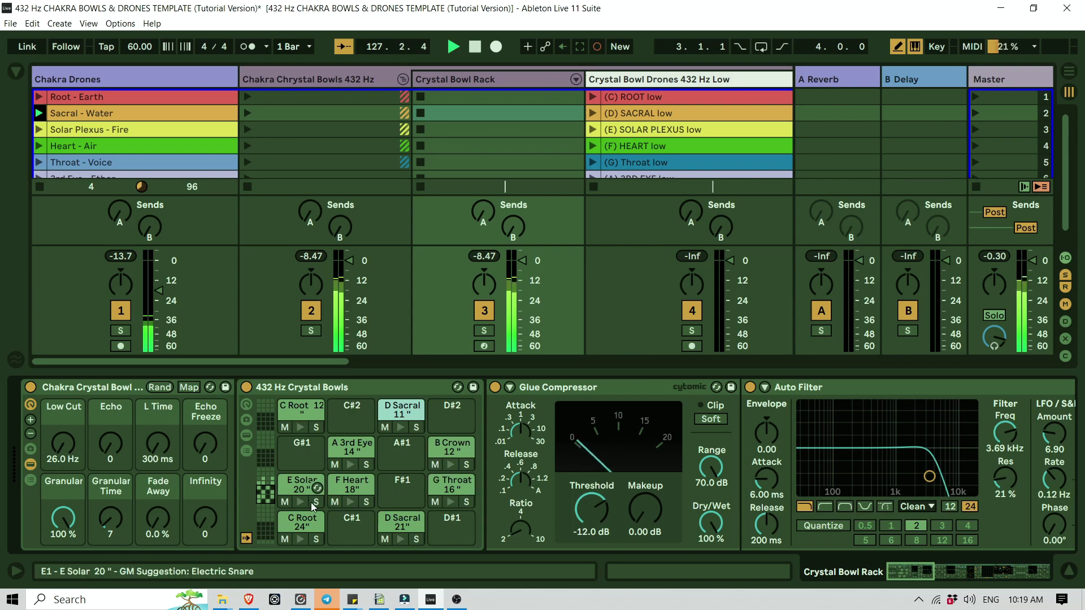
click(449, 502)
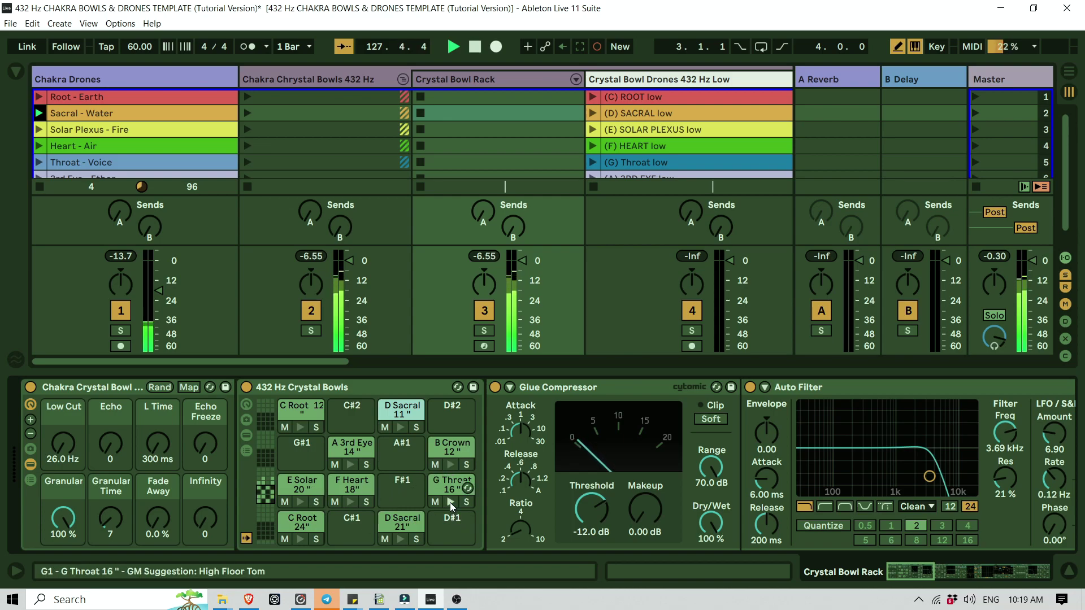
Try Granular Time at 127, settle on 80 with Granular at 75%, and play the D Sacral 11" bowl
mouse_move(107, 527)
mouse_down()
mouse_move(107, 472)
mouse_move(123, 533)
mouse_up()
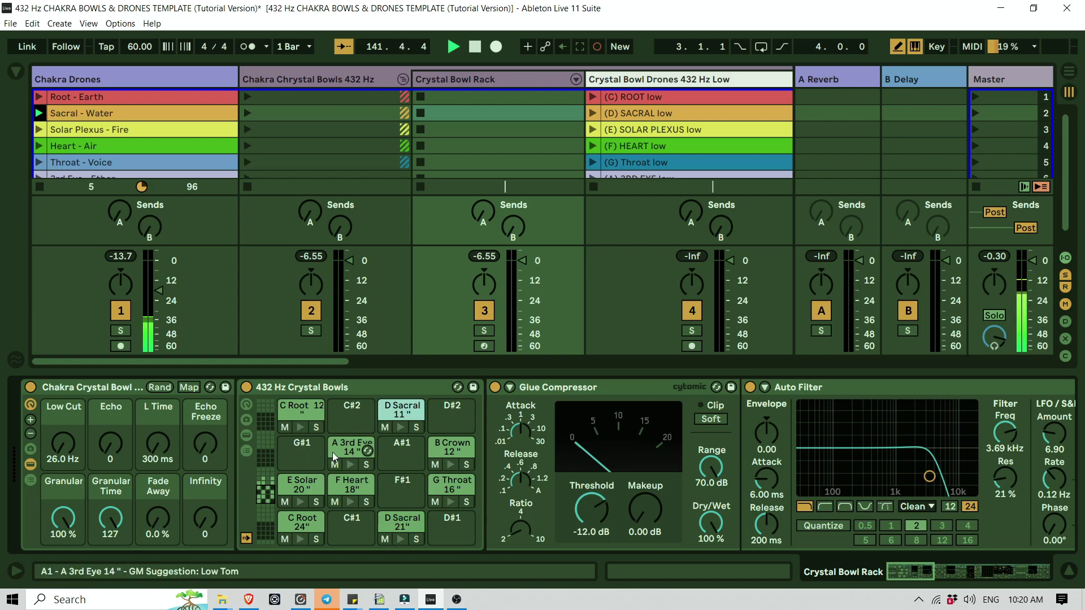
drag(110, 515, 64, 527)
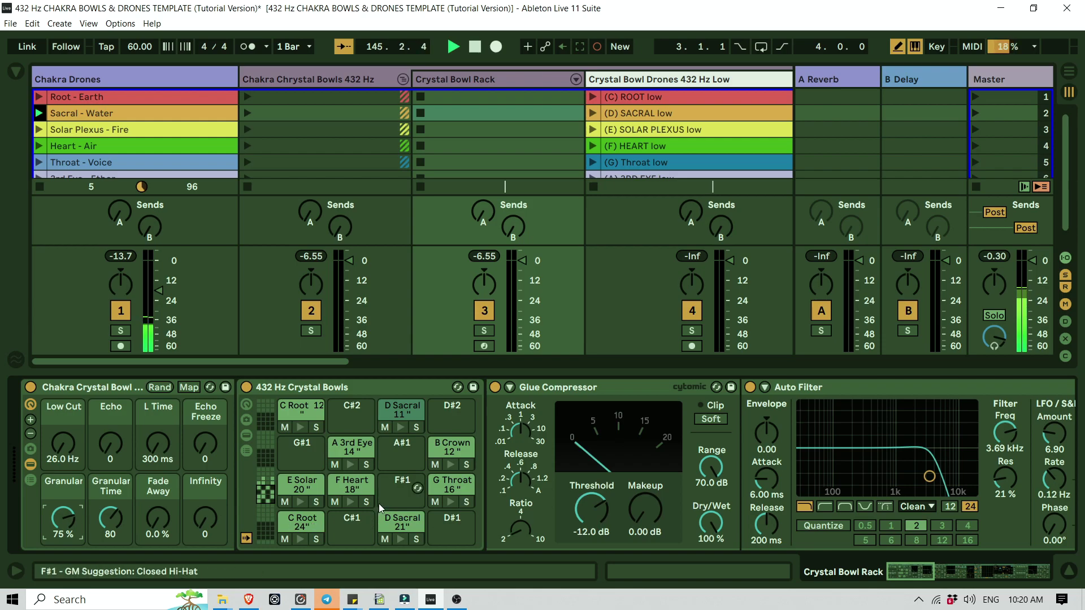
click(401, 428)
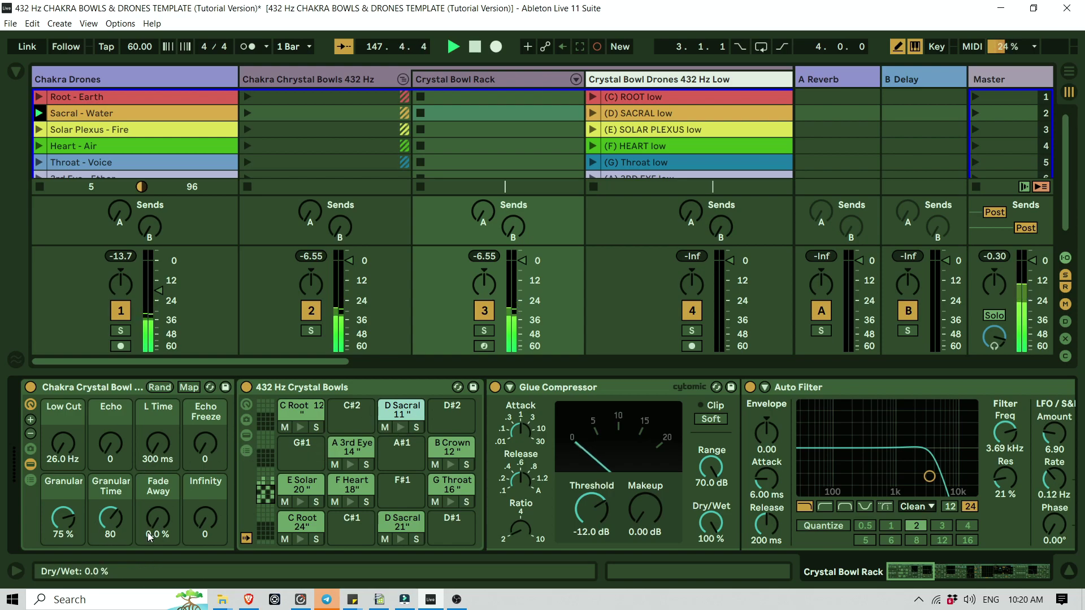
Set Granular to 90% and raise Fade Away through 53%, 69% and 78% to 90%, playing the D Sacral 11" and E Solar 20" bowls
drag(161, 522, 161, 469)
drag(64, 517, 64, 508)
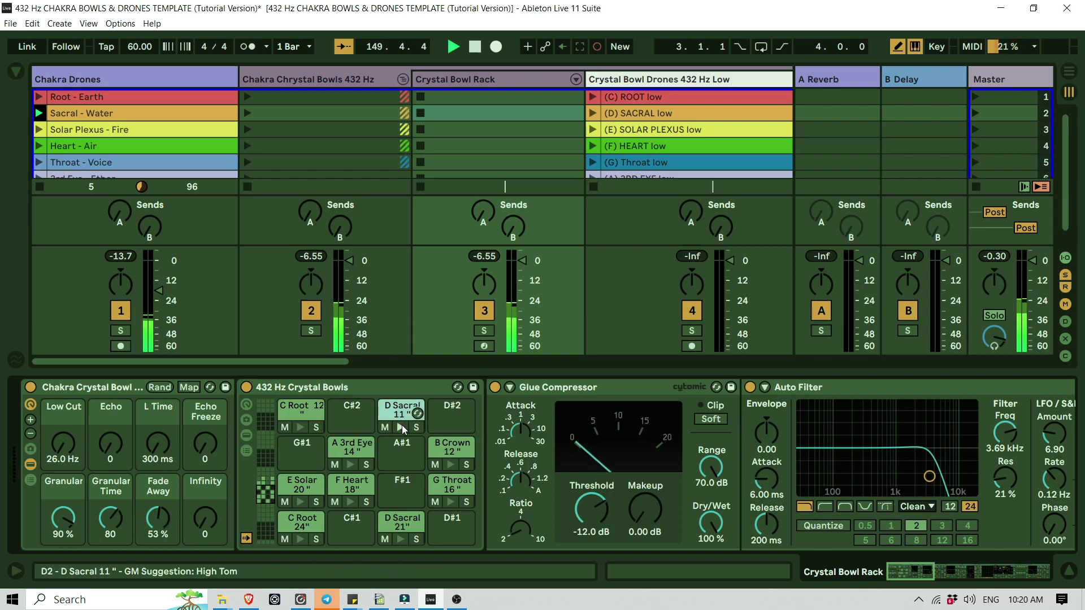
drag(161, 524, 160, 506)
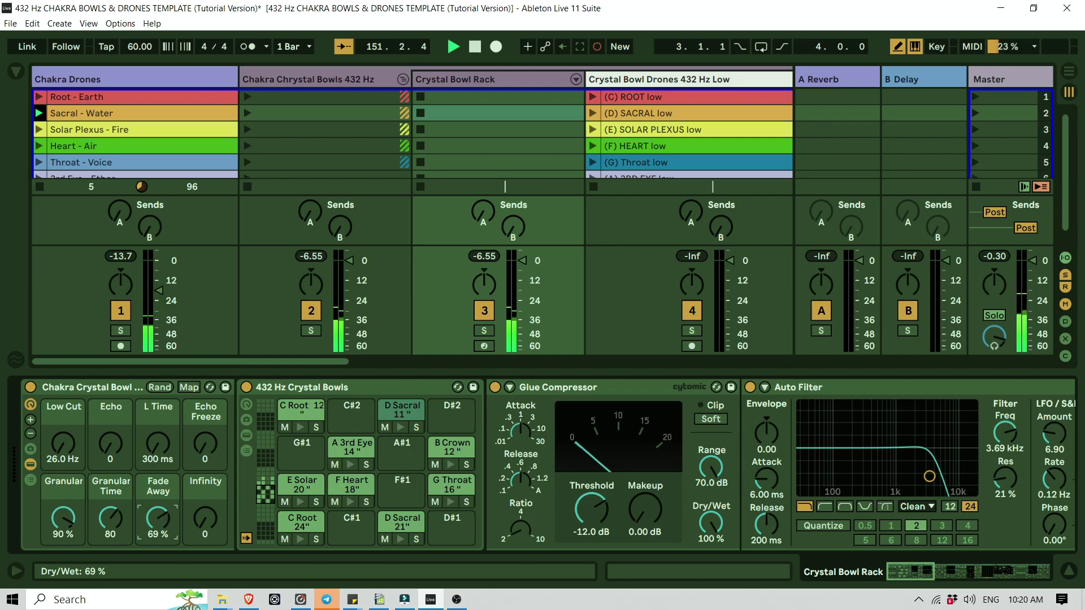
click(399, 428)
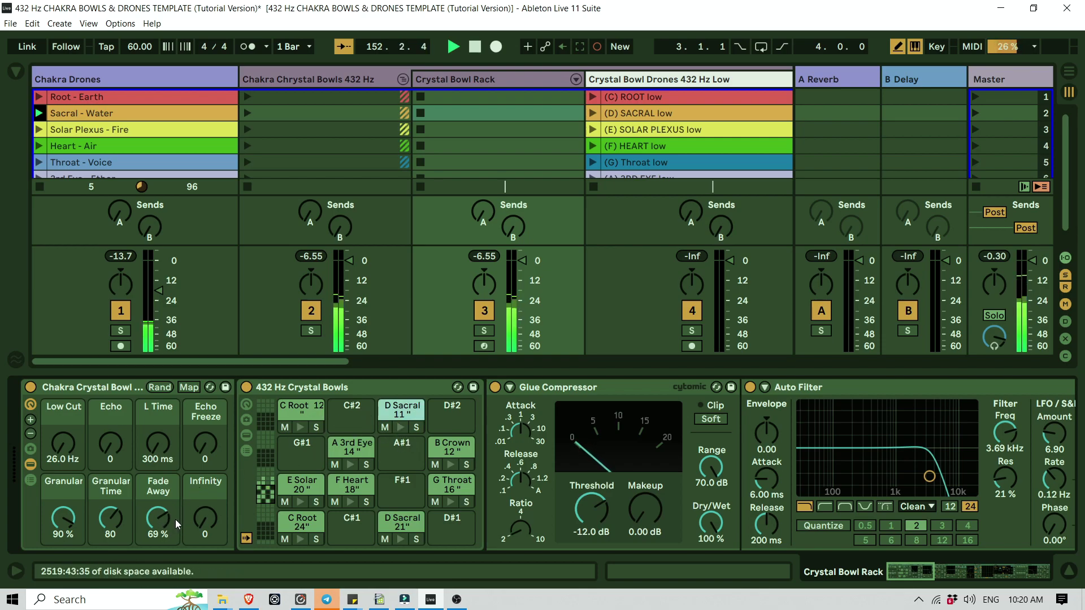
drag(175, 520, 175, 516)
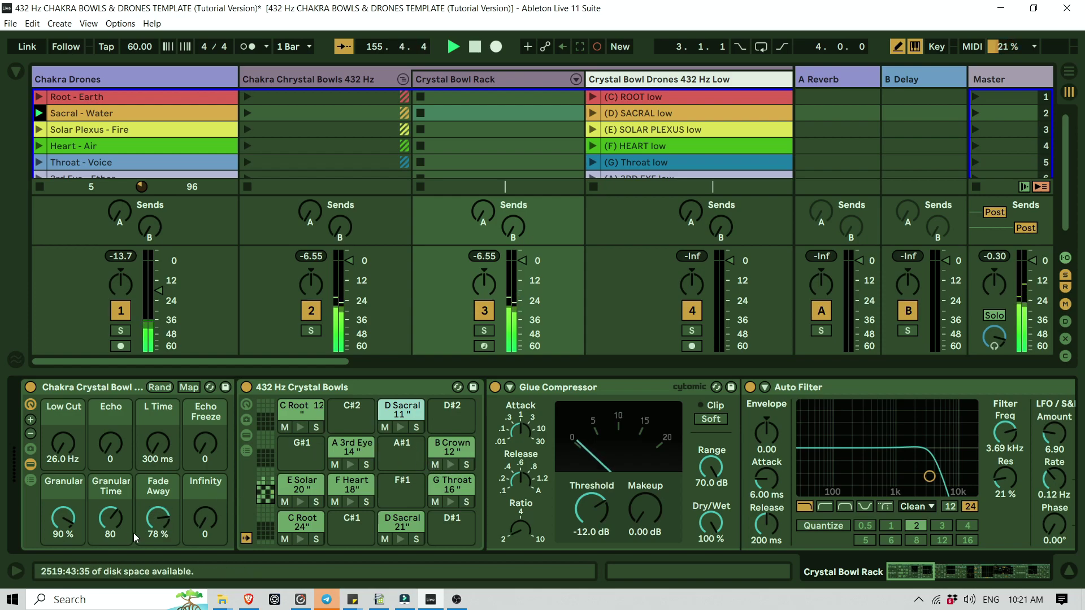
drag(155, 522, 155, 515)
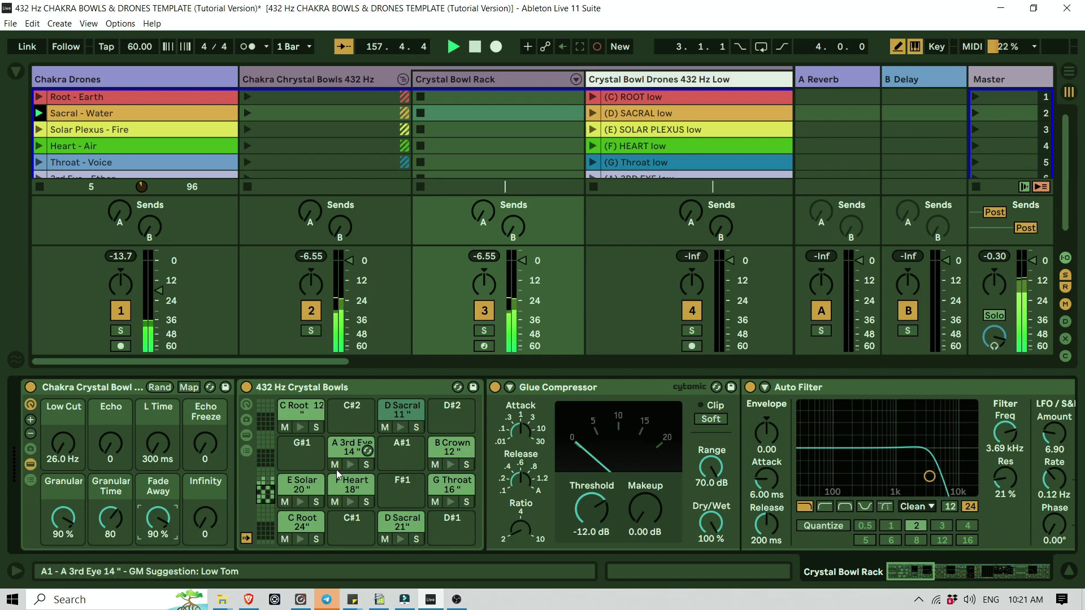
click(300, 502)
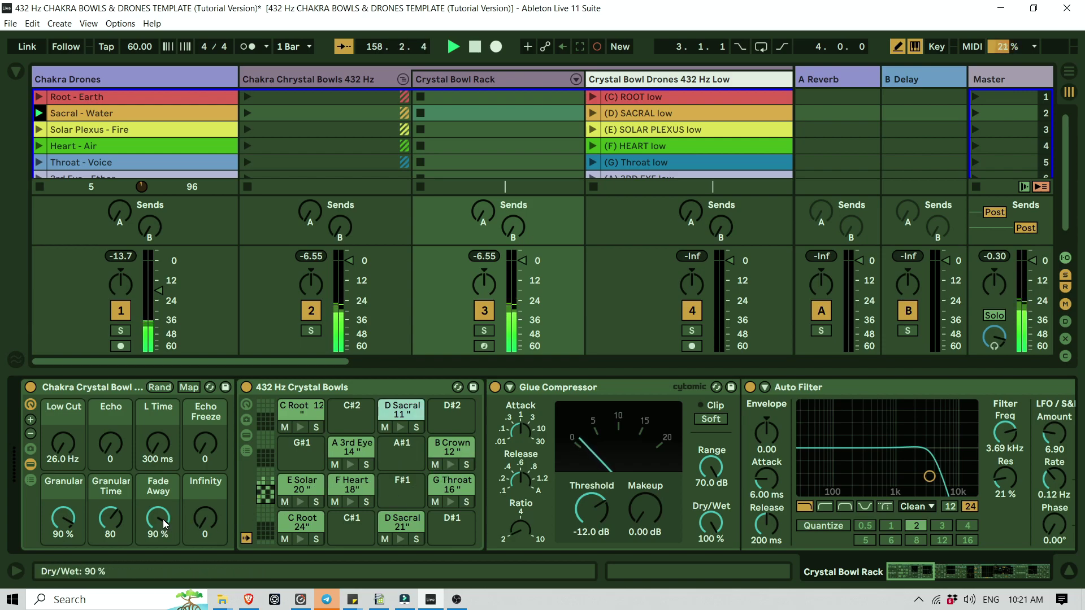
Compare Fade Away at 0.0% and 100% on the ringing bowls, and leave it at 0.0%
click(162, 519)
drag(163, 520, 163, 571)
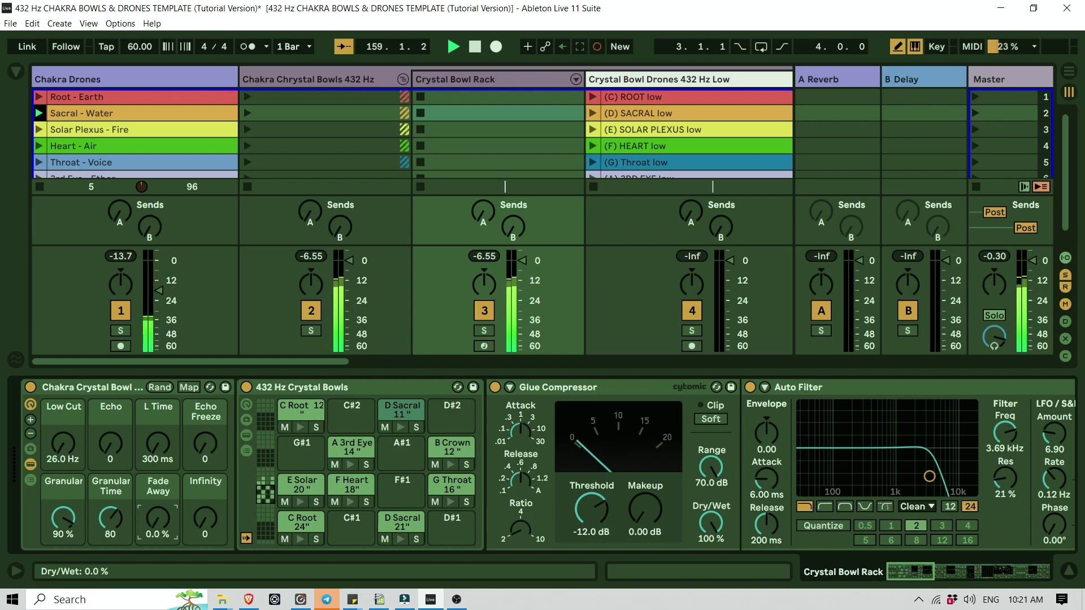
click(158, 526)
drag(158, 526, 158, 477)
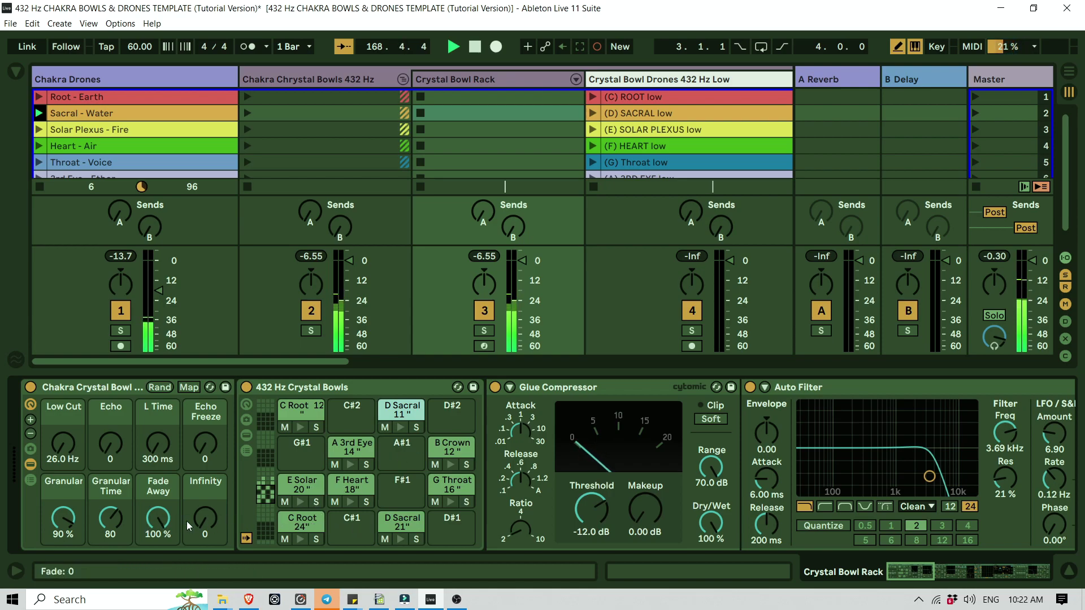
drag(148, 527, 148, 582)
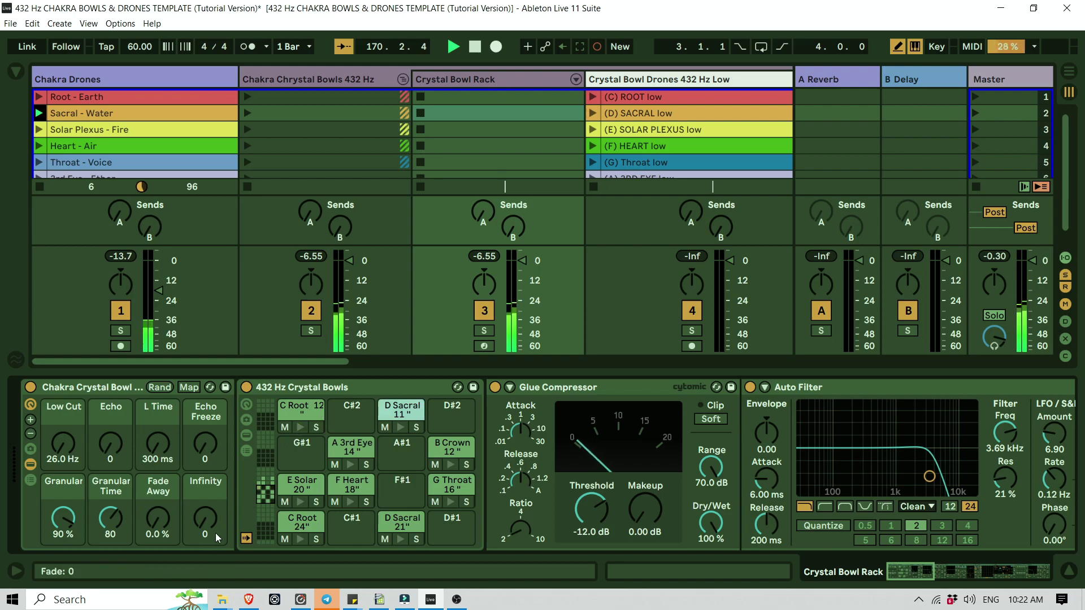
Compare the Infinity macro at 127 and 0 while playing the D Sacral 11" bowl, and leave it at 0
drag(217, 530, 217, 458)
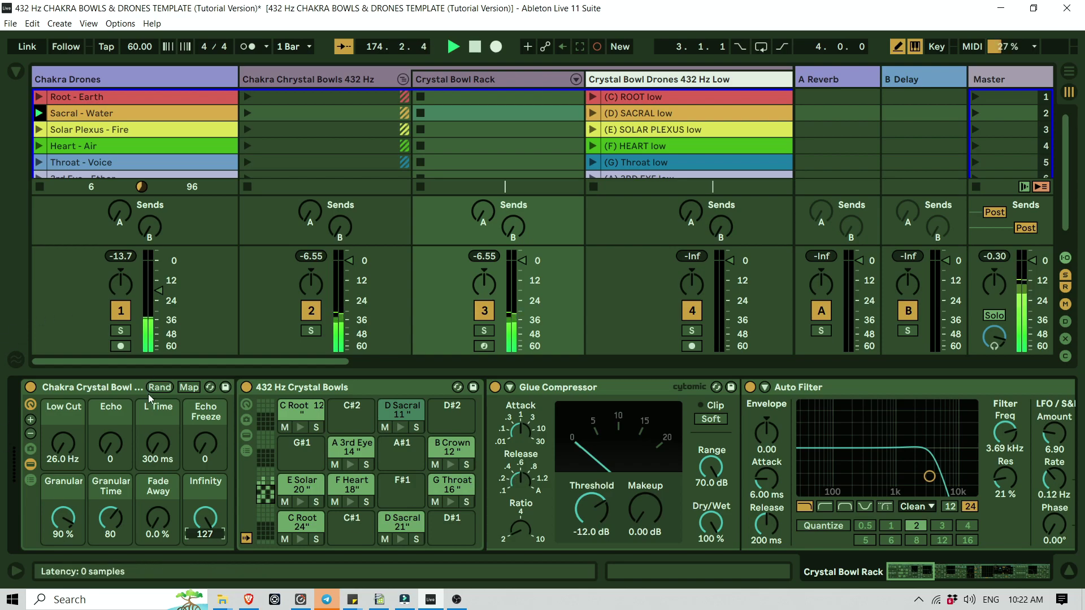
click(399, 432)
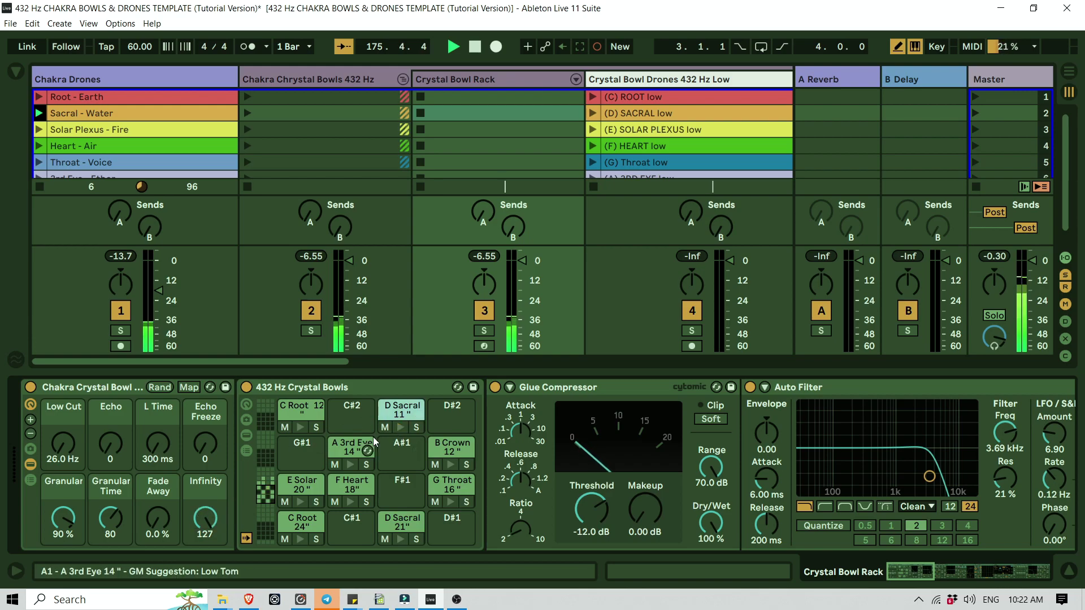
drag(206, 519, 205, 588)
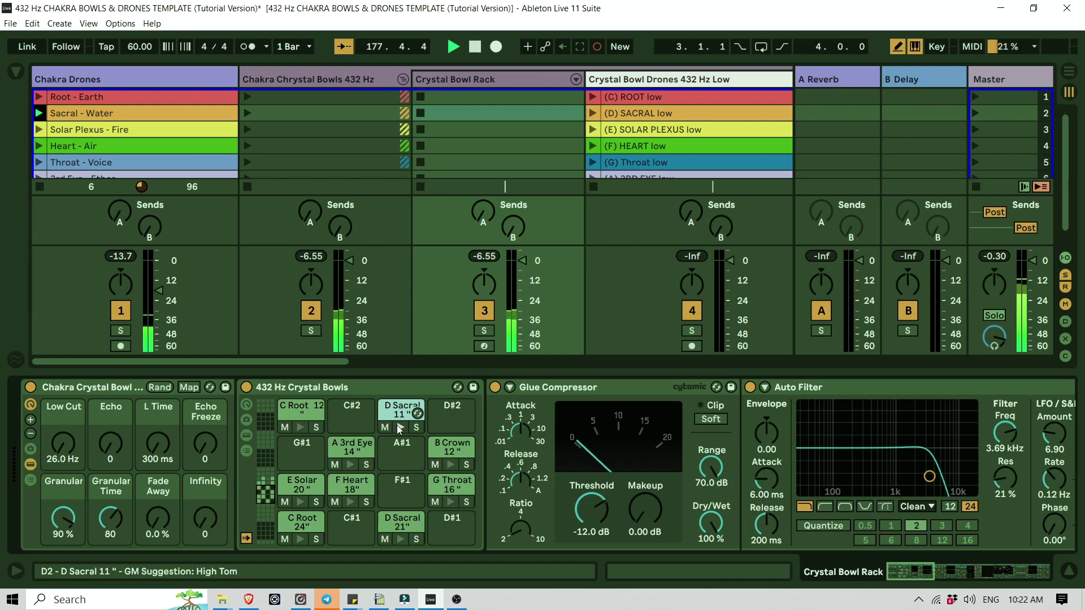
drag(208, 524, 208, 476)
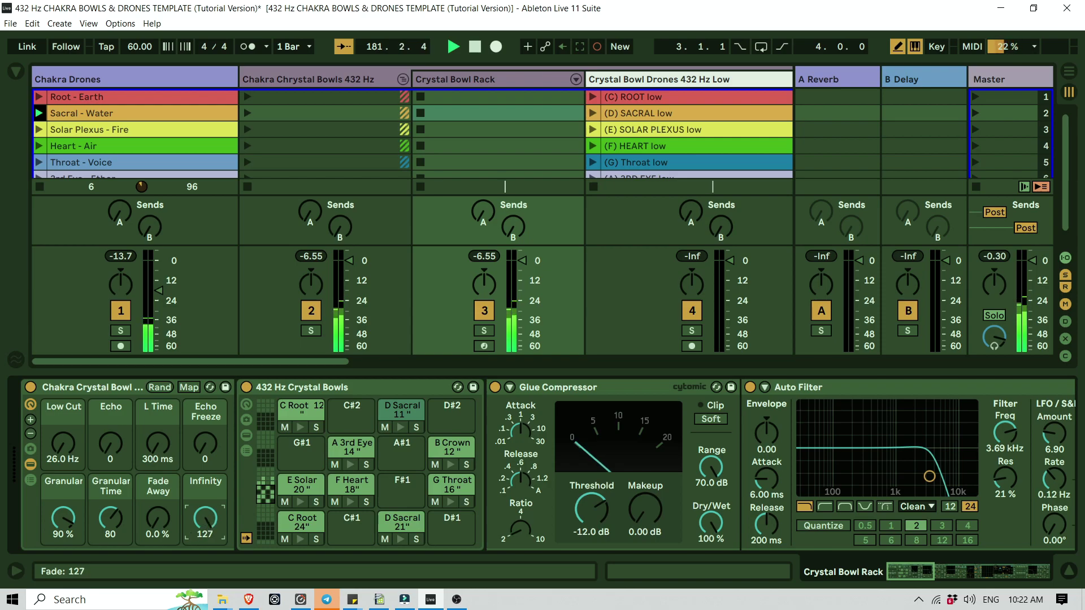
drag(206, 517, 205, 580)
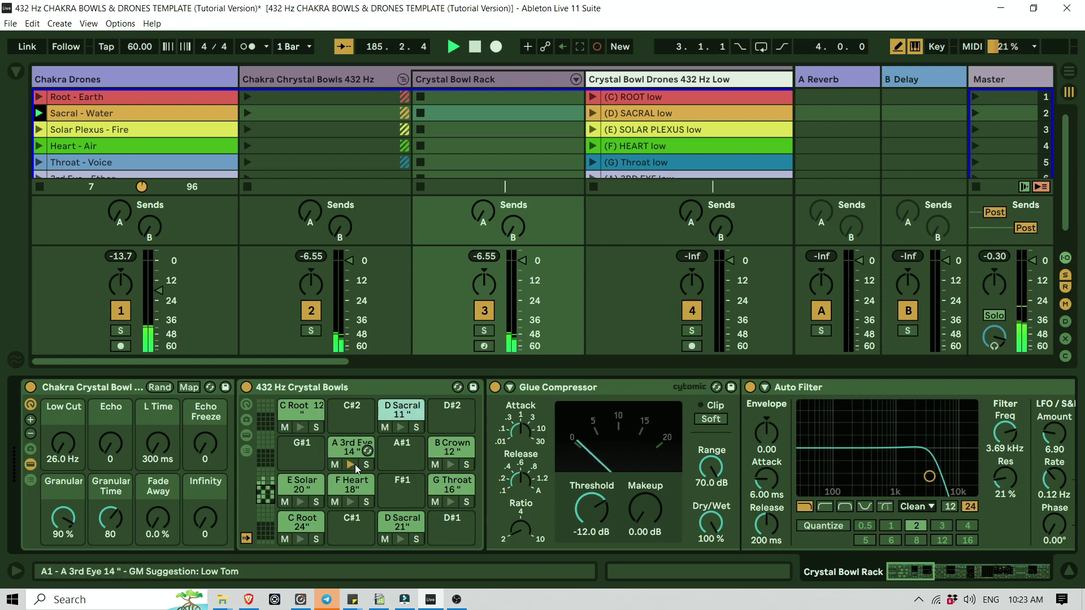
Try Fade Away at 19% and 20% with Infinity at 7 and 14, and finish with Fade Away at 0.0% and Infinity at 1
drag(158, 517, 158, 470)
mouse_move(205, 522)
mouse_down()
mouse_move(205, 472)
mouse_move(204, 510)
mouse_up()
mouse_move(158, 517)
mouse_down()
mouse_move(158, 538)
mouse_move(158, 526)
mouse_up()
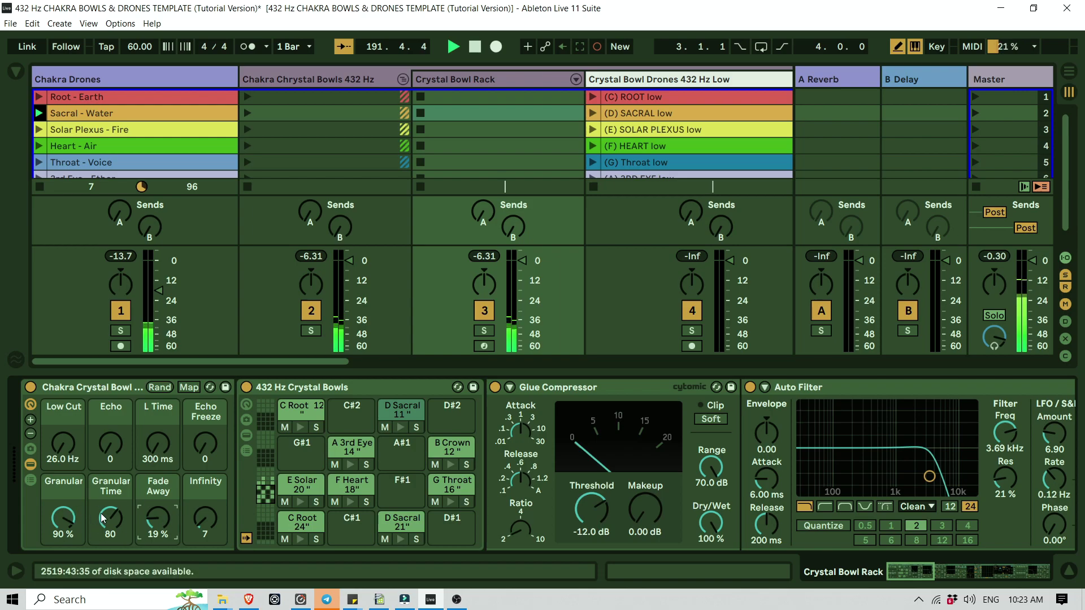
drag(162, 517, 202, 516)
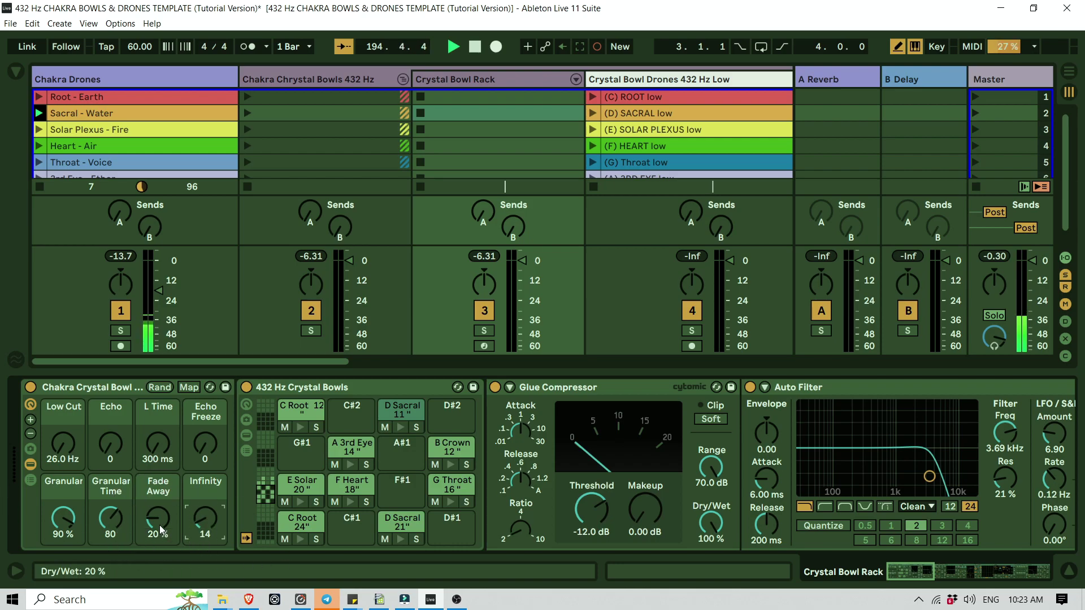
mouse_move(141, 521)
mouse_down()
mouse_move(189, 528)
mouse_move(158, 529)
mouse_up()
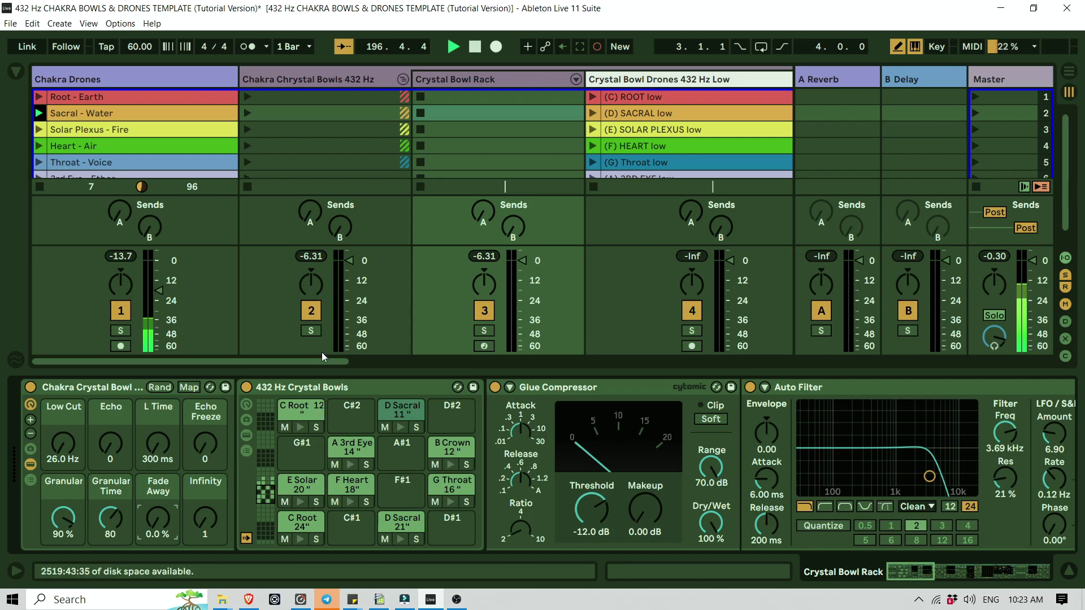
Unfold the Chakra Singing Bowls 432 Hz group and show the start of the 9 Big Tibetan Bowls 1 device chain
drag(314, 358, 625, 375)
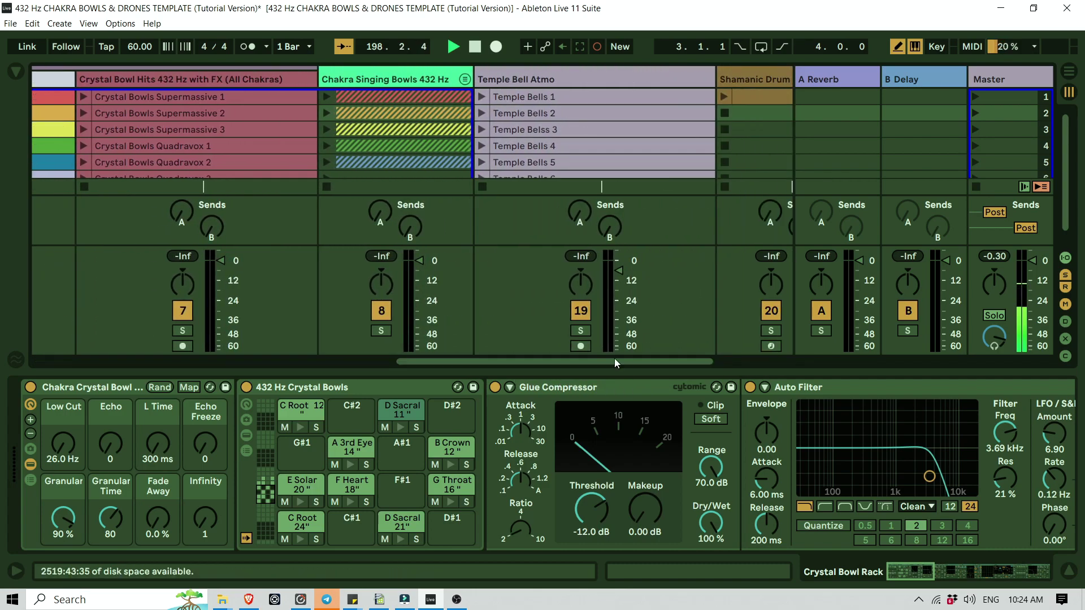
click(465, 79)
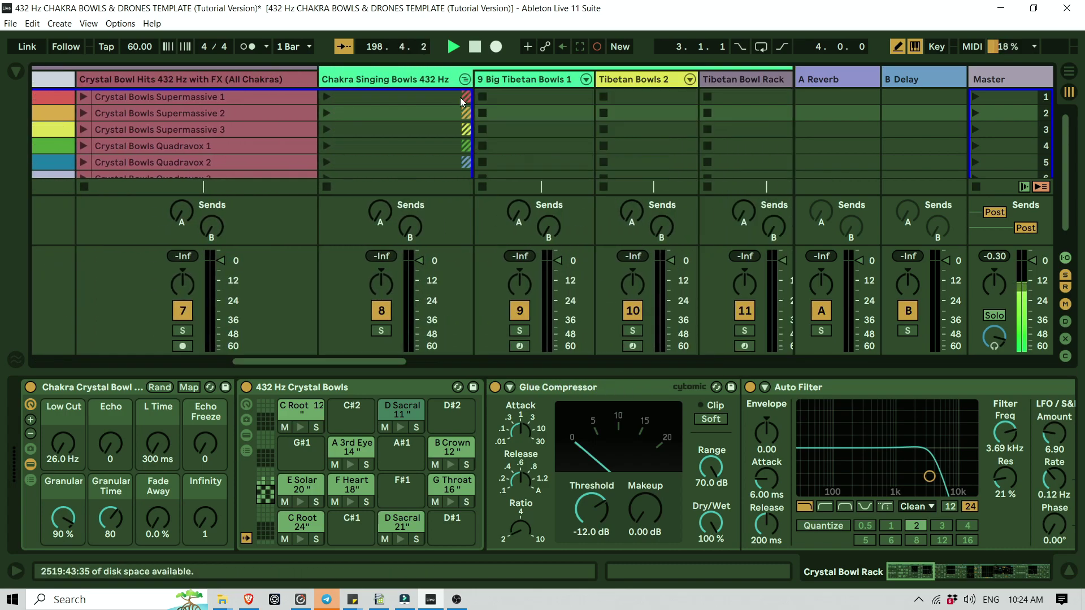
click(538, 79)
click(959, 550)
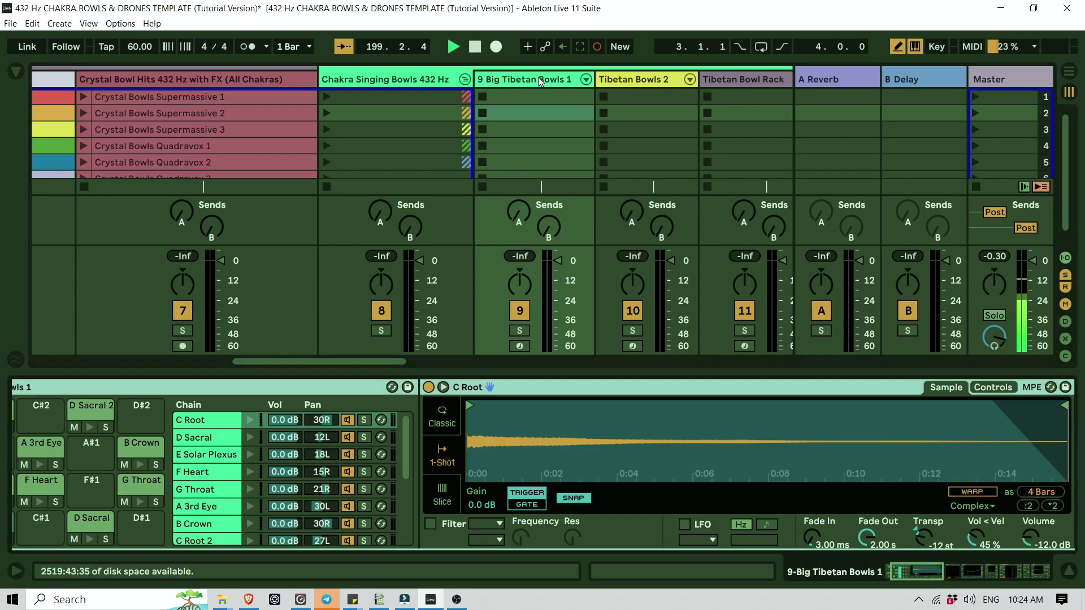
click(878, 572)
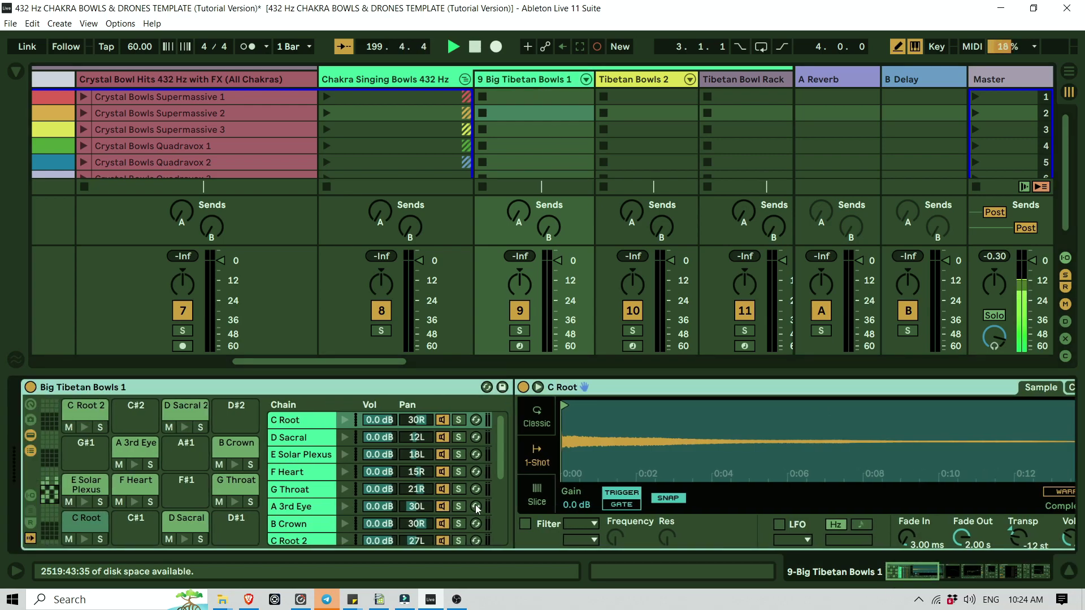
Play the Big Tibetan Bowls 1 pads from C Root through B Crown, and view the higher-octave pads before returning to the lower ones
click(87, 538)
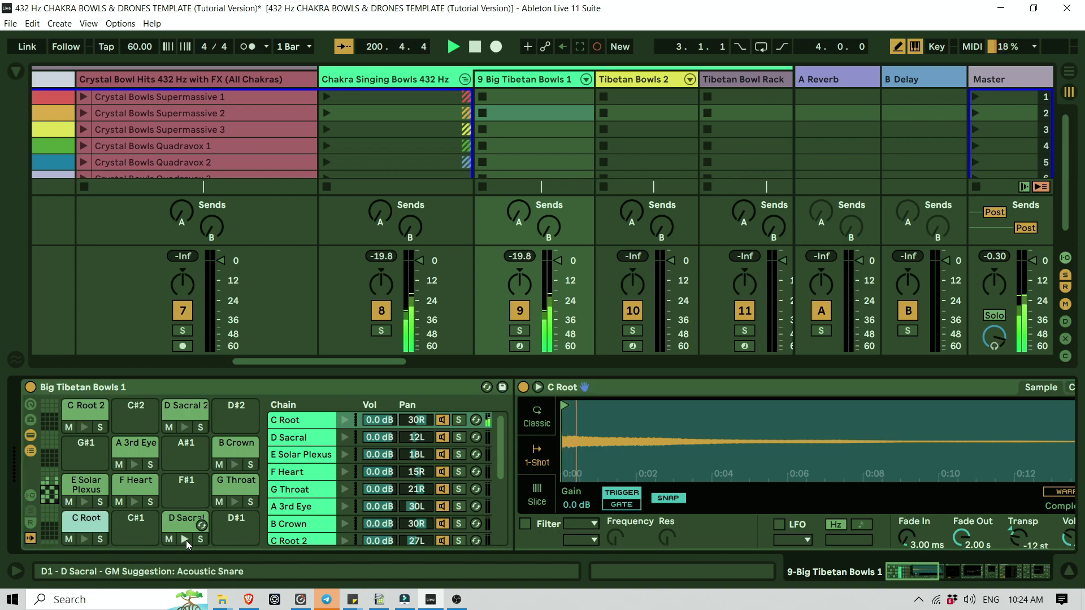
click(185, 539)
click(86, 500)
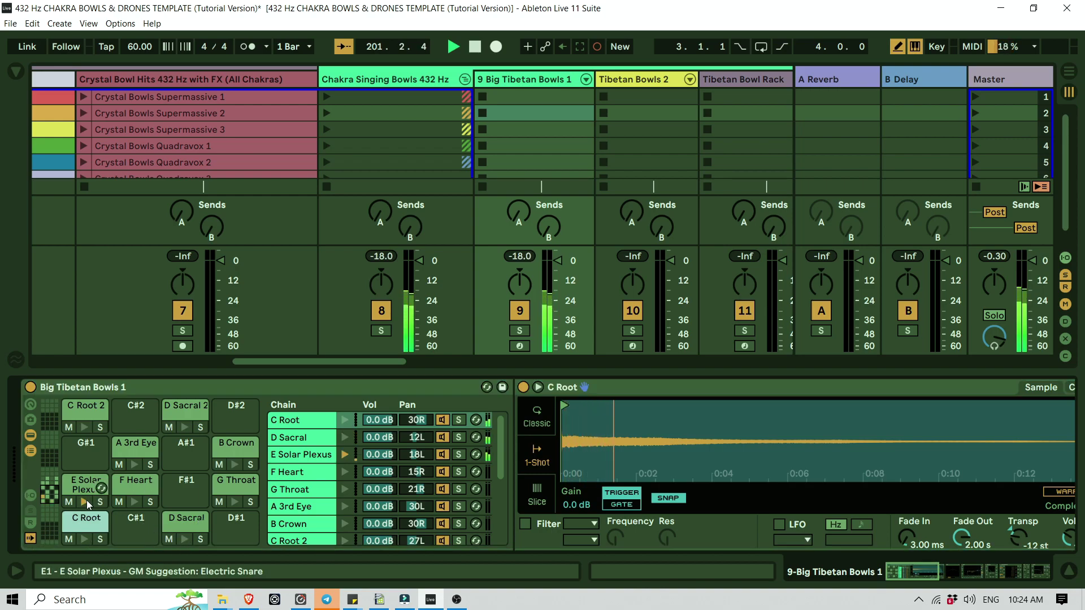
click(134, 501)
click(236, 502)
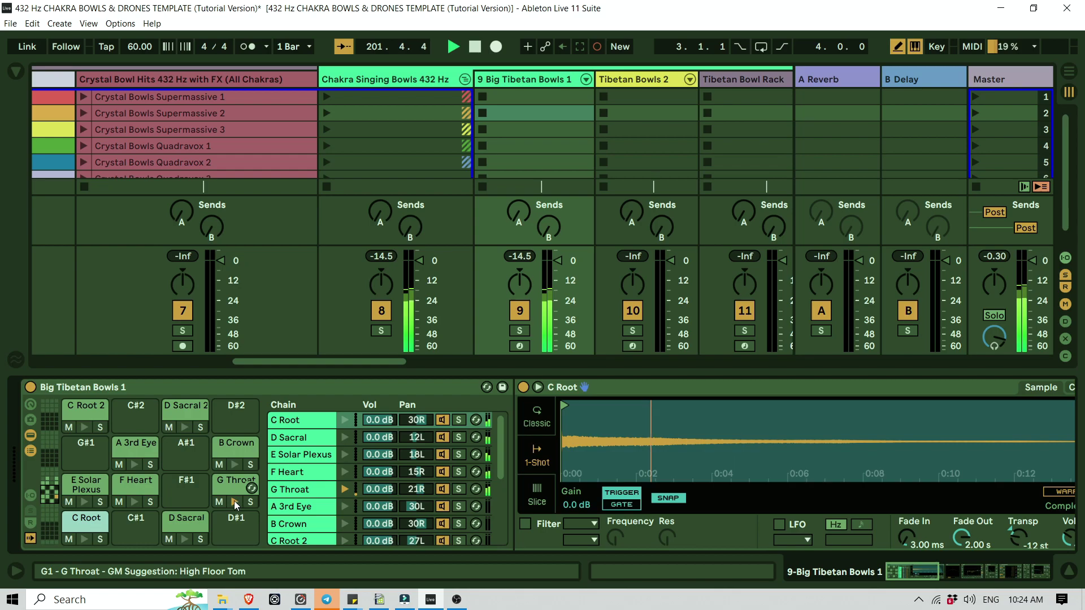
click(134, 464)
click(234, 464)
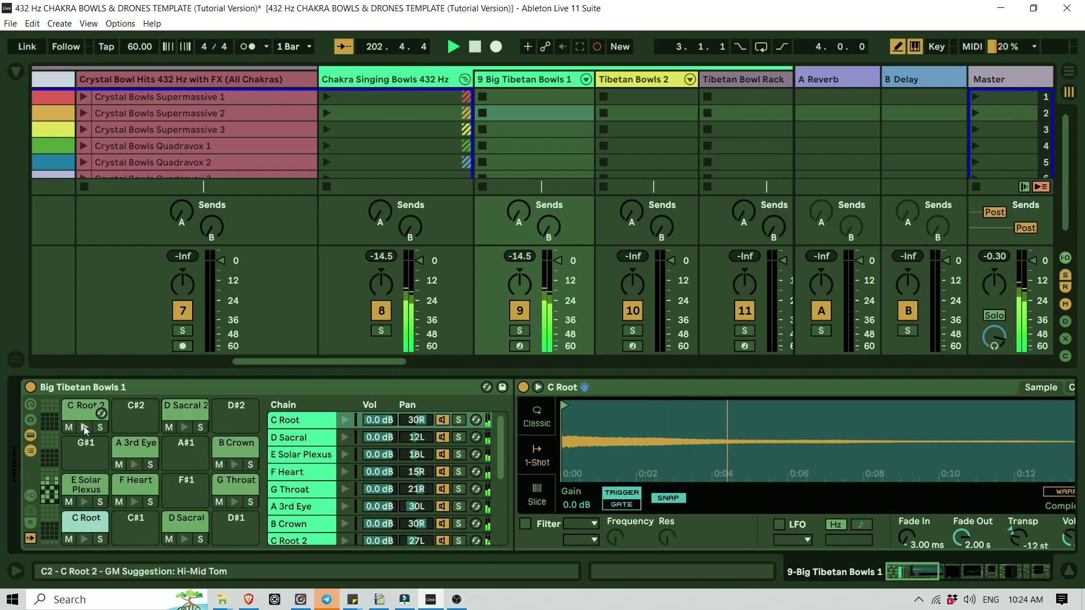
click(50, 478)
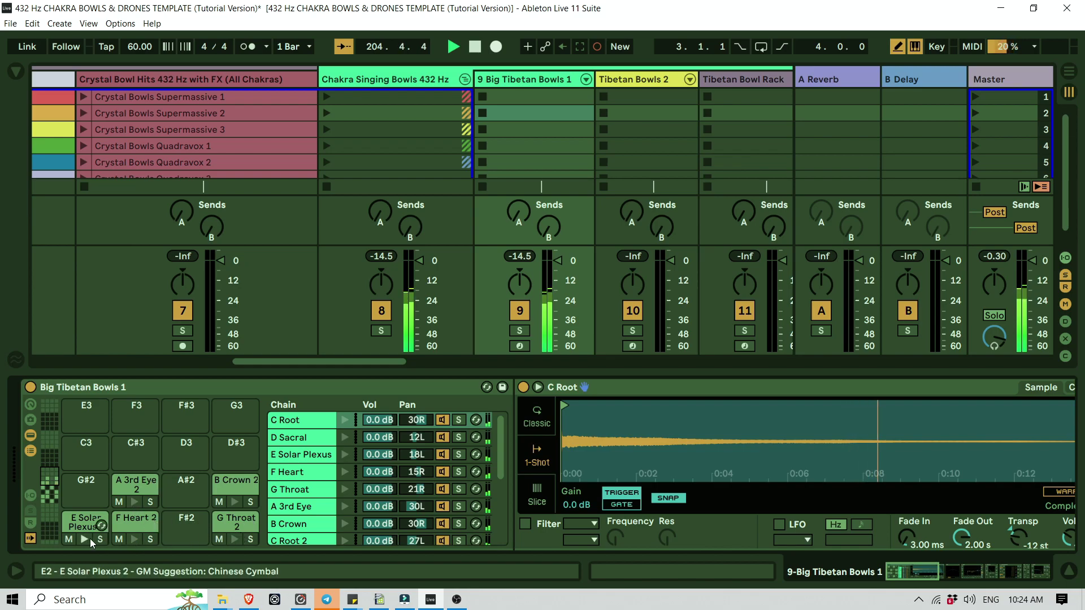
click(49, 492)
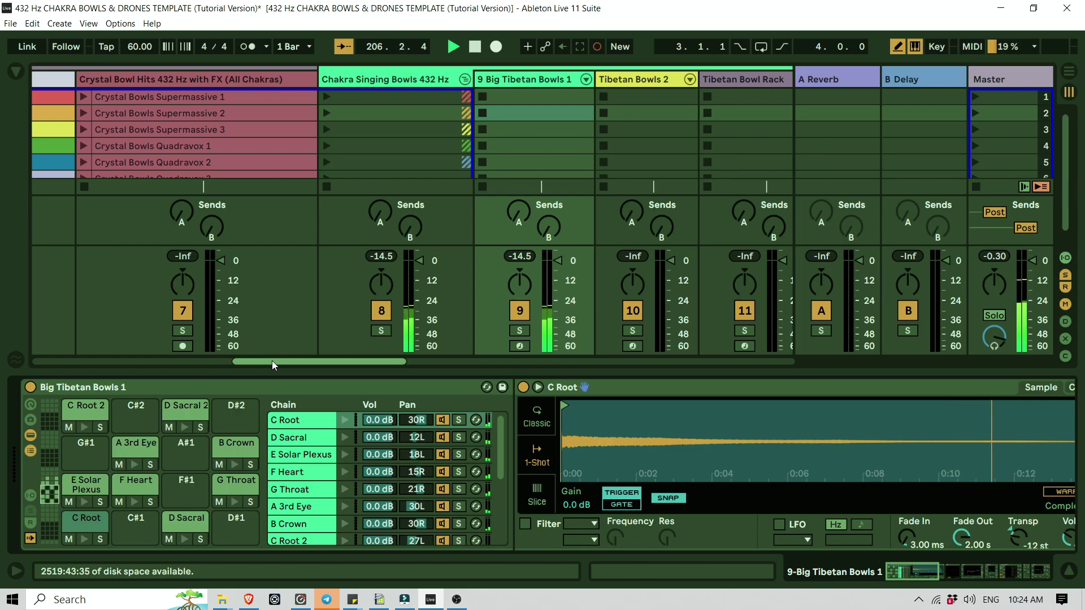
Open the Tibetan Bowls 2 rack and play its D Sacral, E Solar Plexus and B Crown bowls
drag(272, 361, 327, 360)
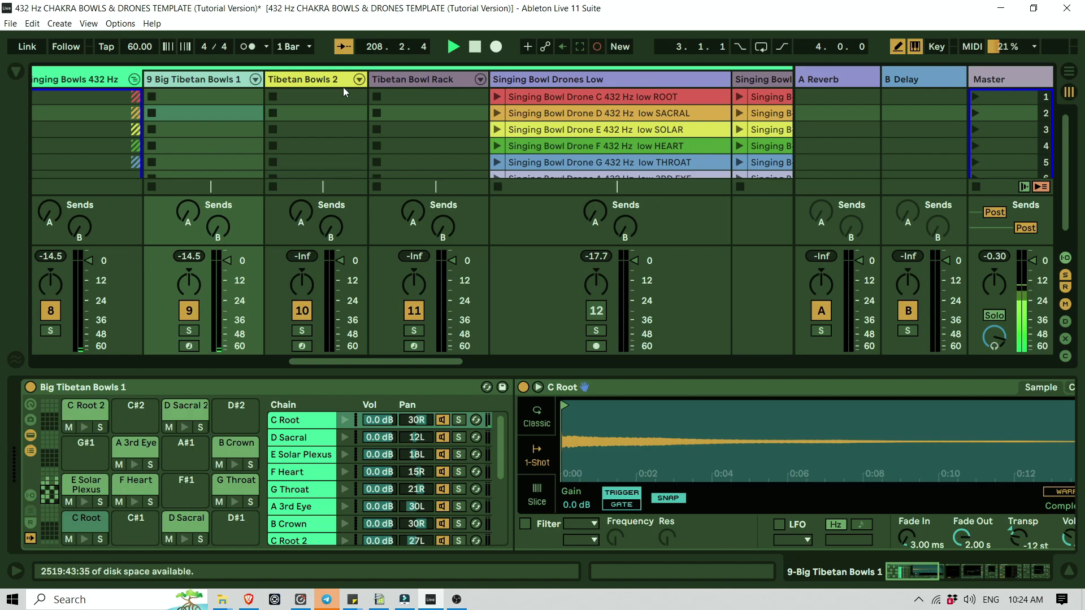
click(324, 76)
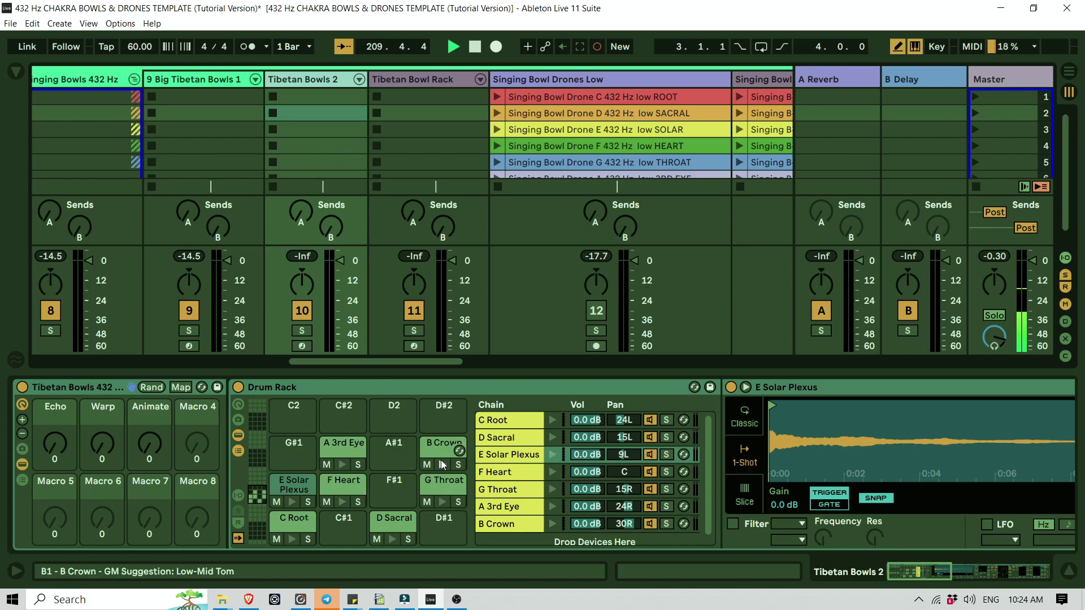
click(392, 538)
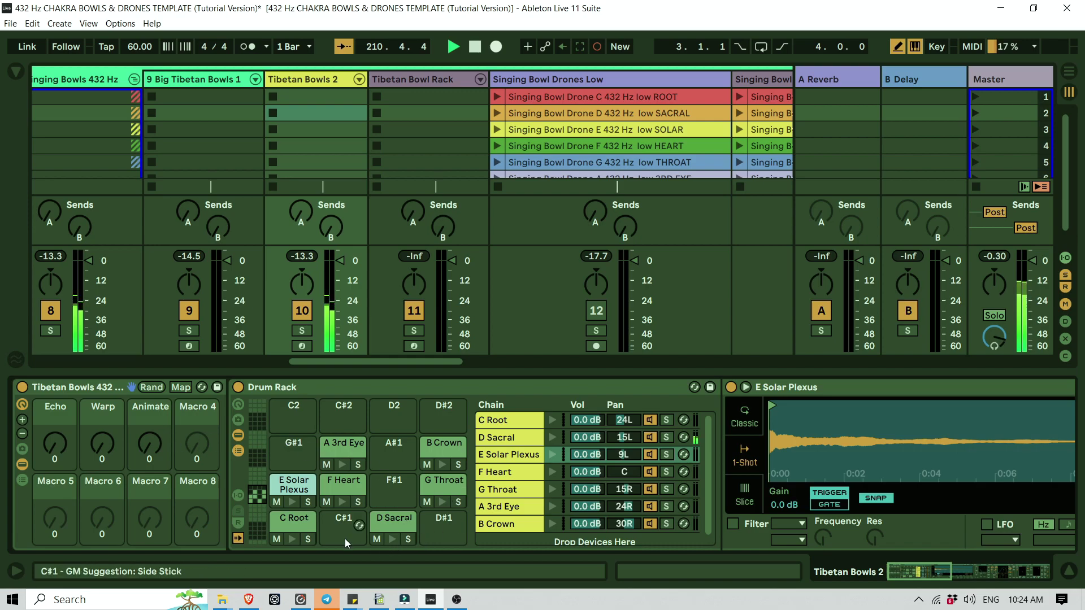
click(290, 500)
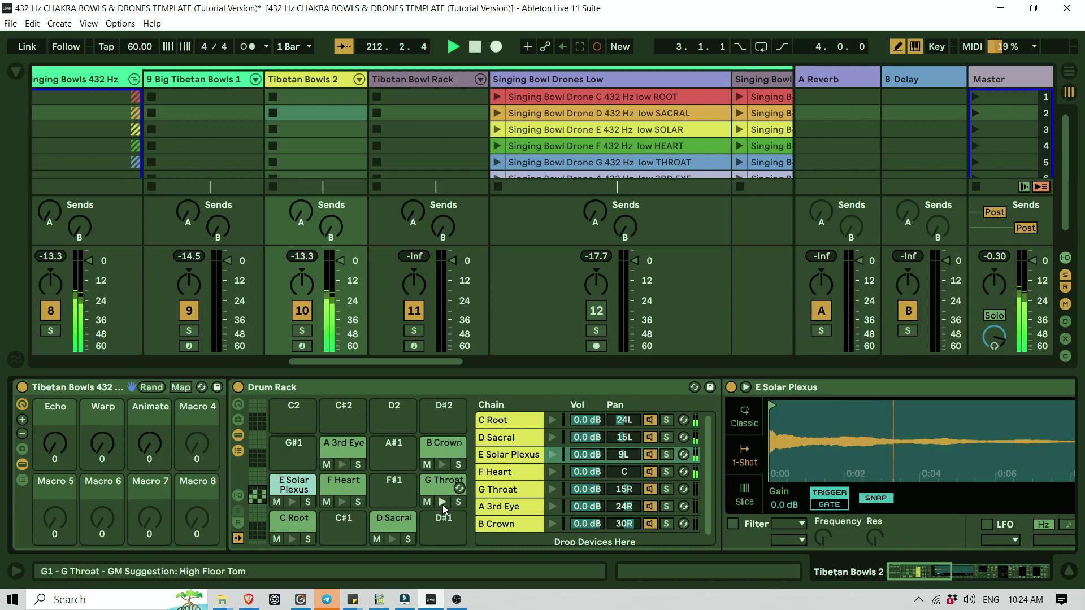
click(443, 464)
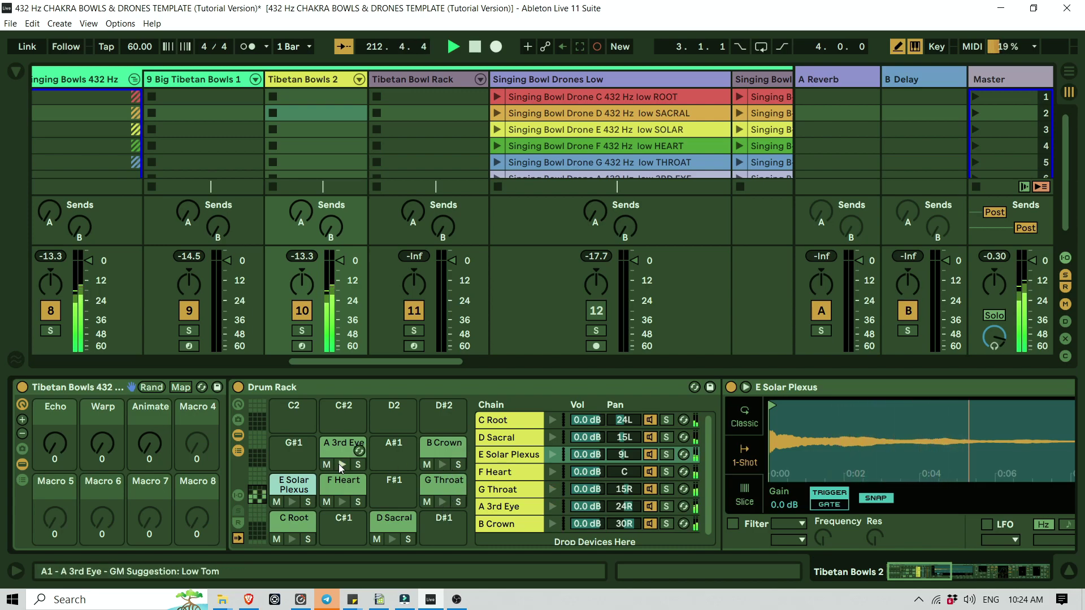
Raise the Tibetan Bowls 2 Echo macro to 88 and 111, and its Warp macro to 42 and 110
drag(55, 444, 55, 404)
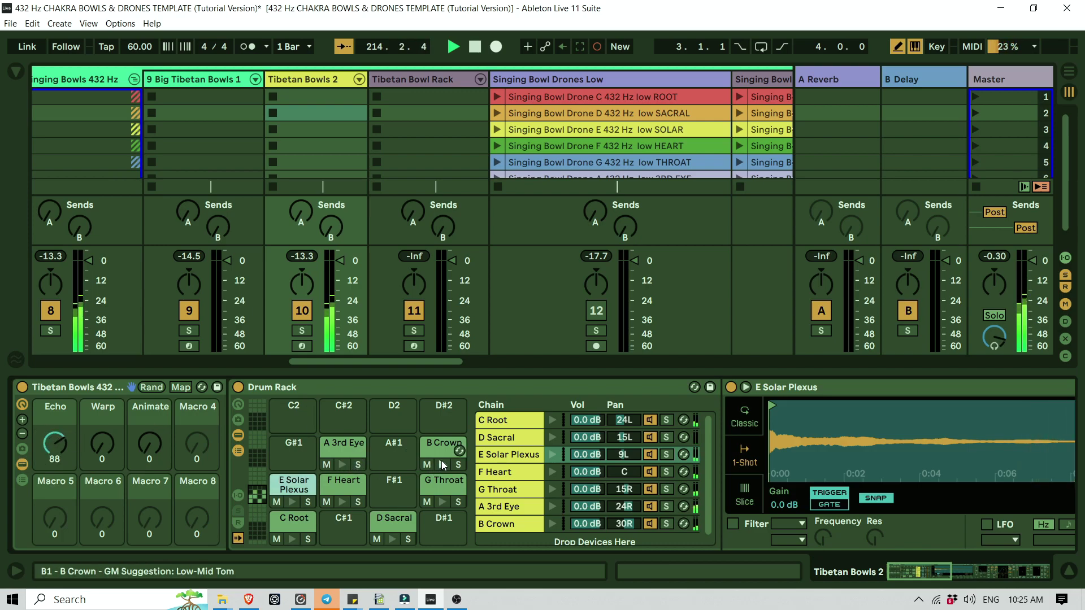
drag(55, 444, 55, 441)
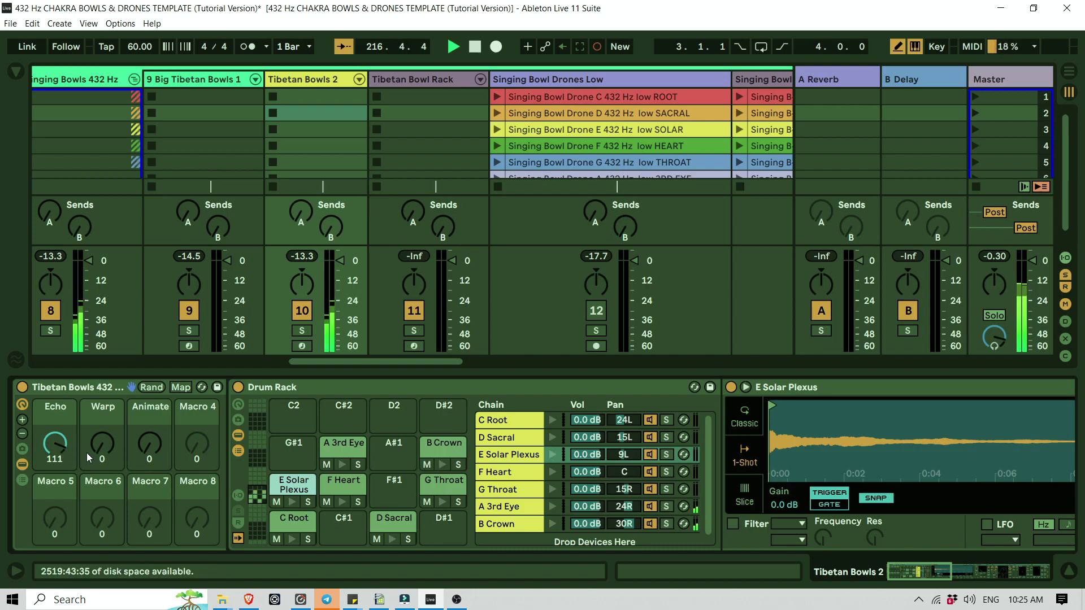
drag(104, 445, 104, 430)
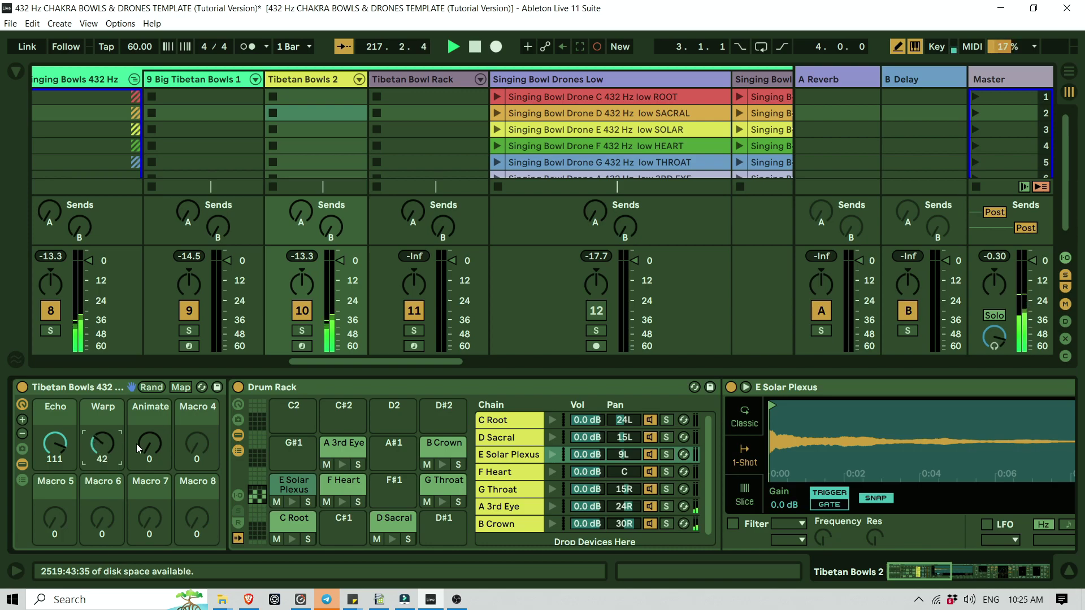
drag(123, 467, 102, 438)
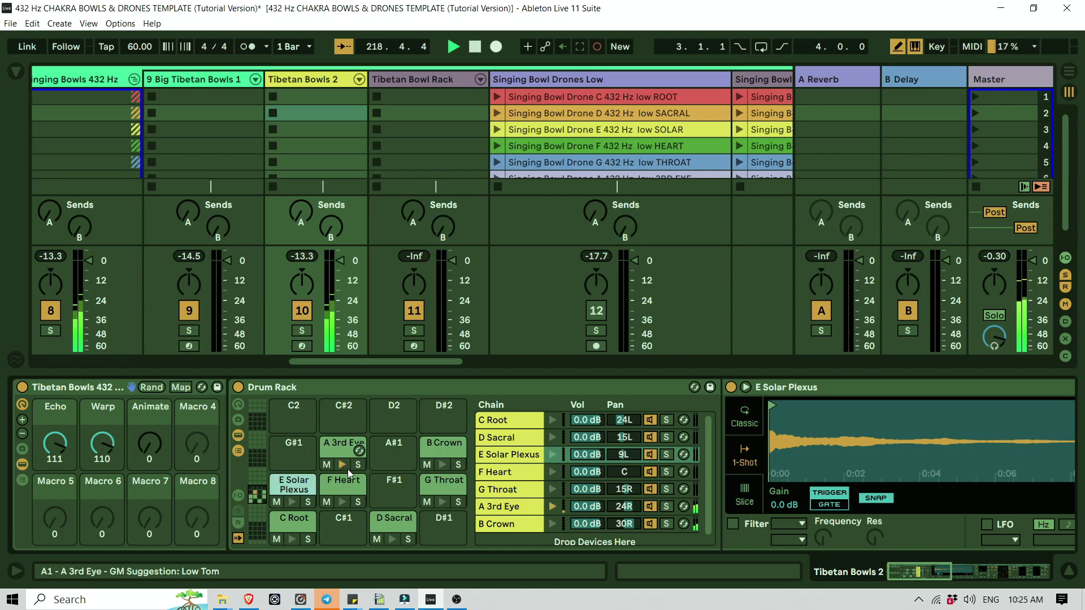
Set Echo to 0 and Warp to 127, and play the G Throat and E Solar Plexus bowls
drag(54, 447, 54, 509)
drag(110, 451, 111, 441)
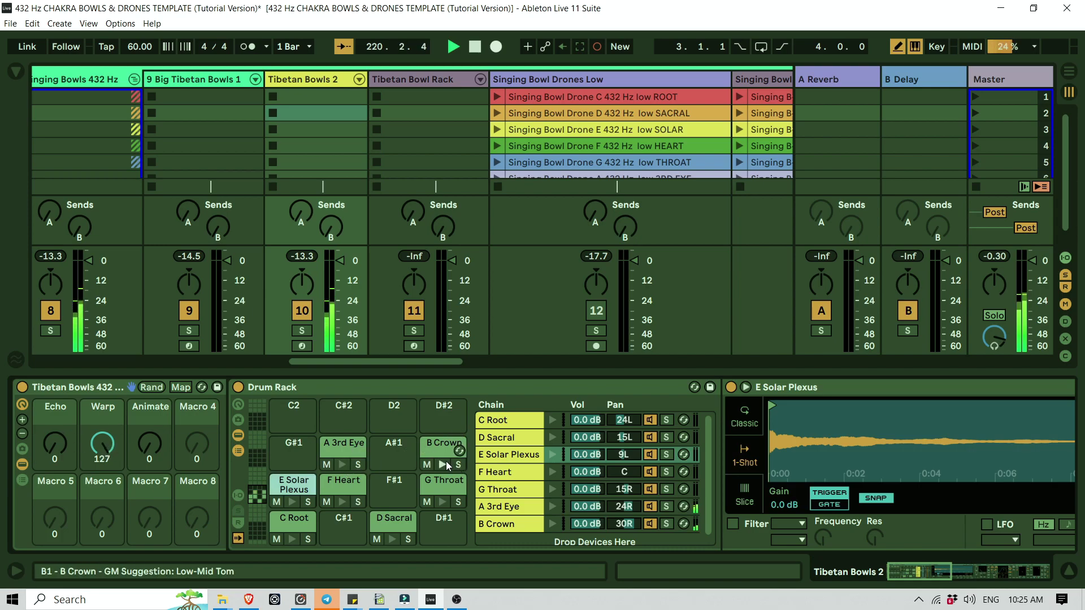
click(442, 501)
click(292, 502)
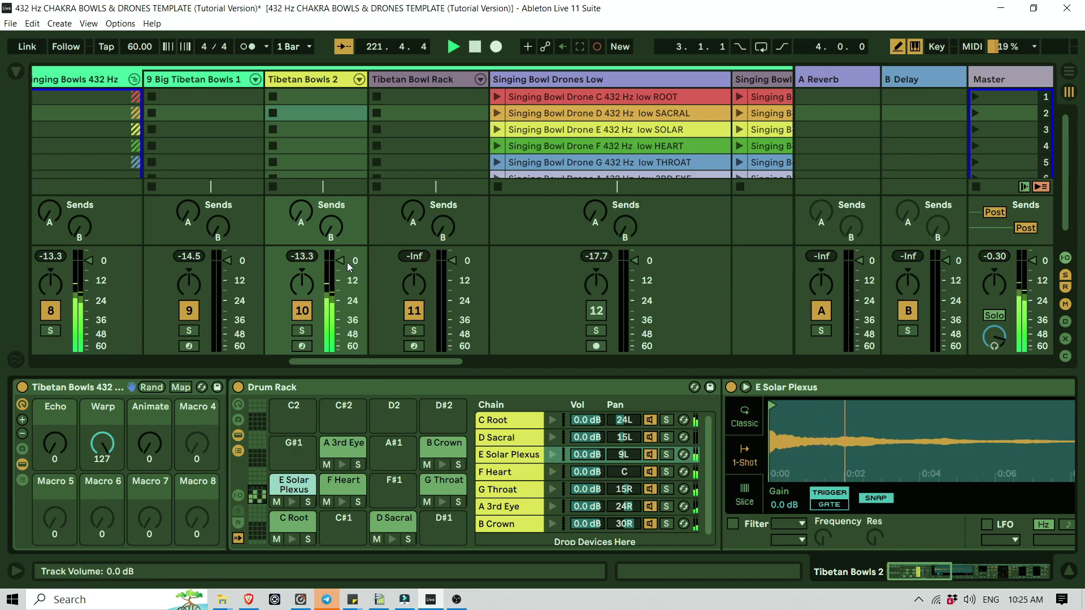
Add a Utility audio effect at the end of the Tibetan Bowls 2 device chain and set its Gain to 6.11 dB
scroll(995, 511, down, 10)
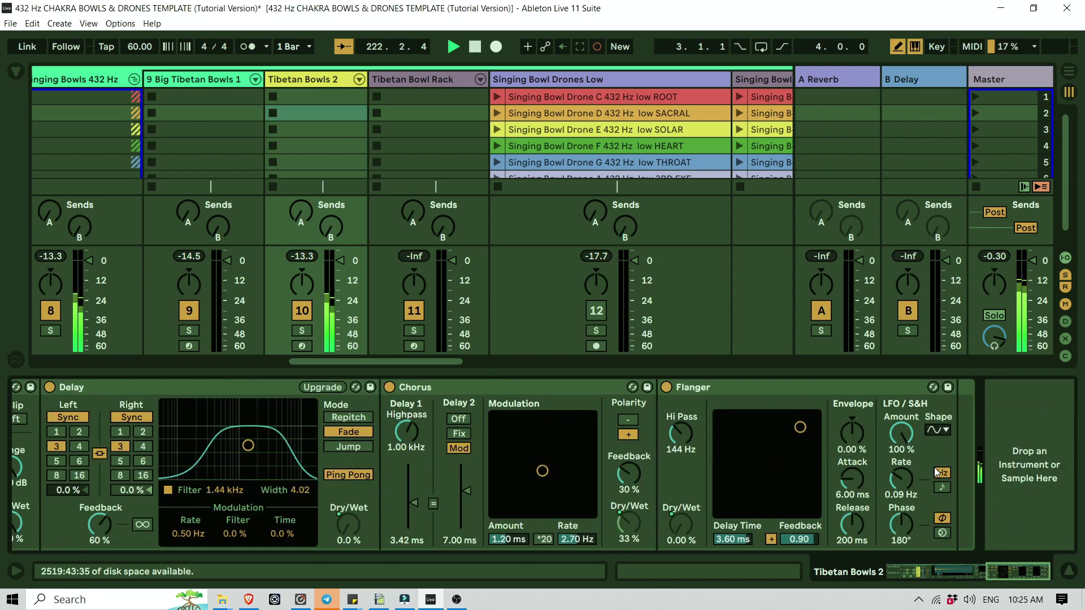
scroll(998, 572, up, 10)
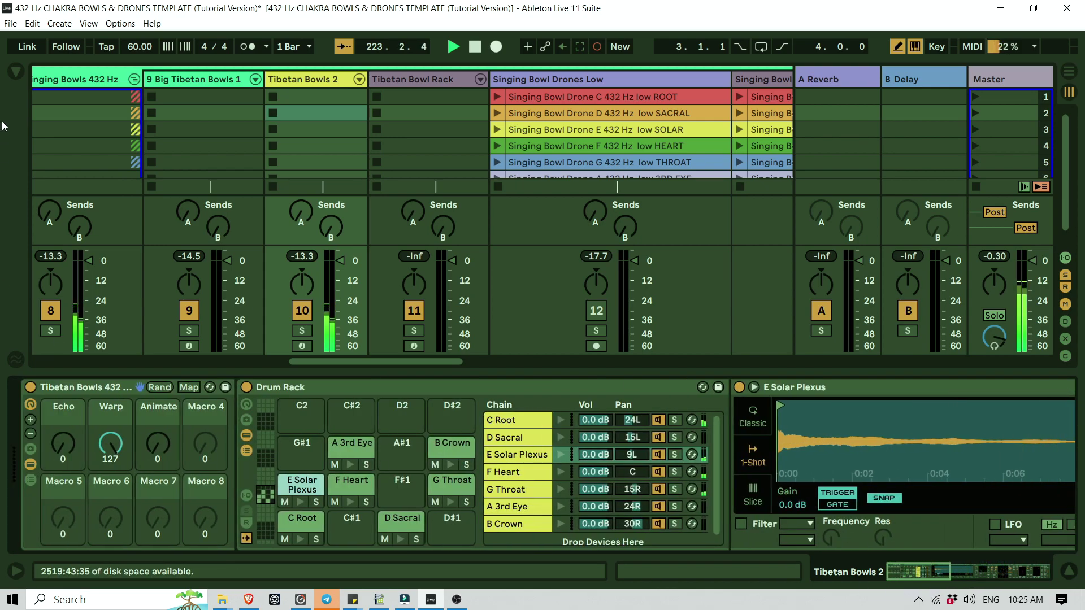
click(16, 71)
click(96, 192)
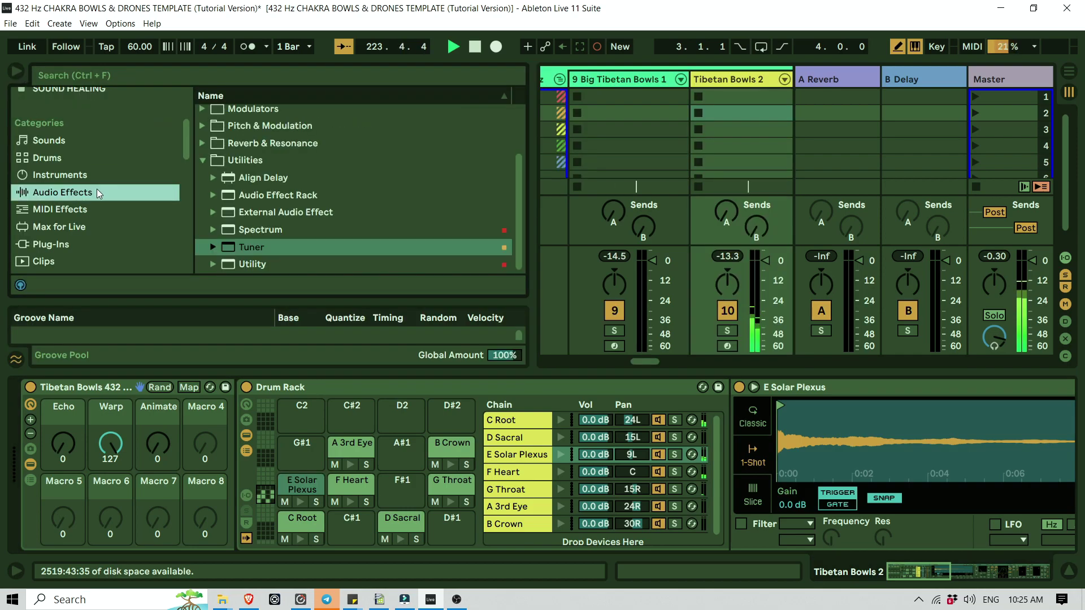
click(270, 263)
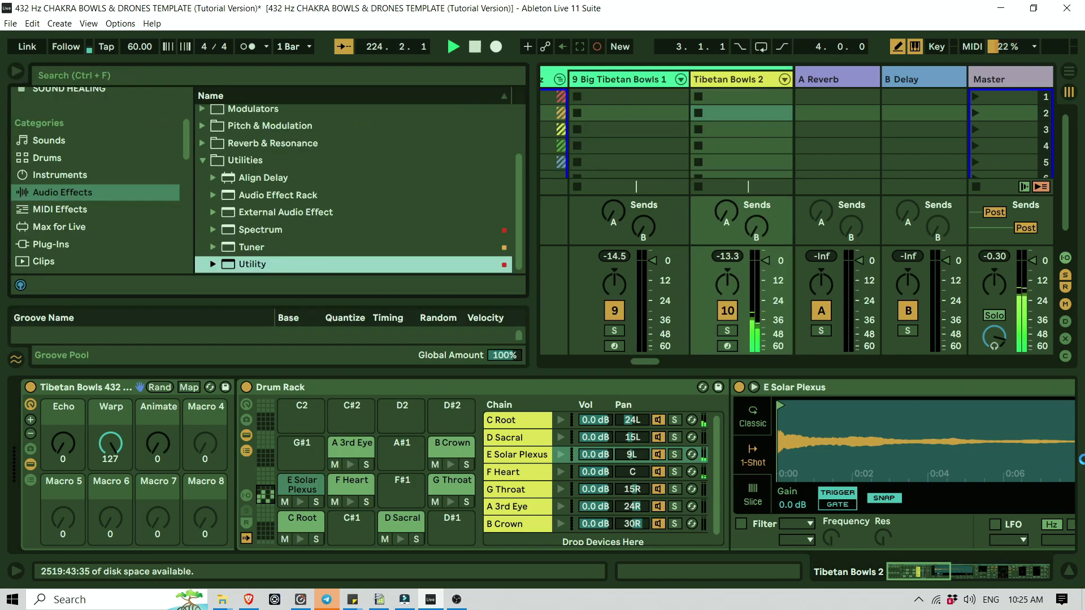
key(Return)
drag(1039, 446, 1039, 442)
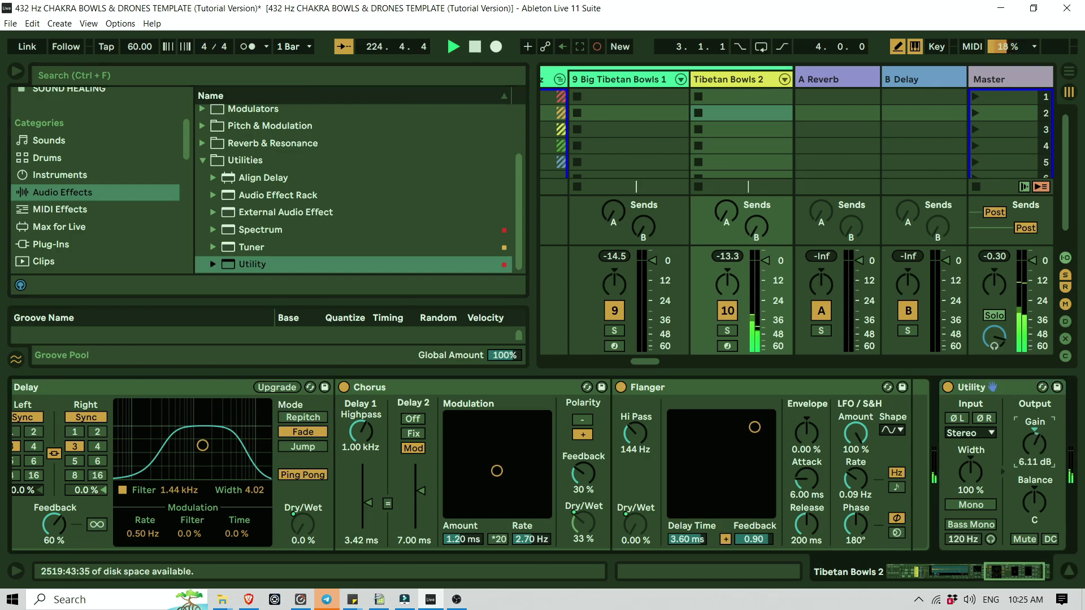
drag(1009, 575, 736, 563)
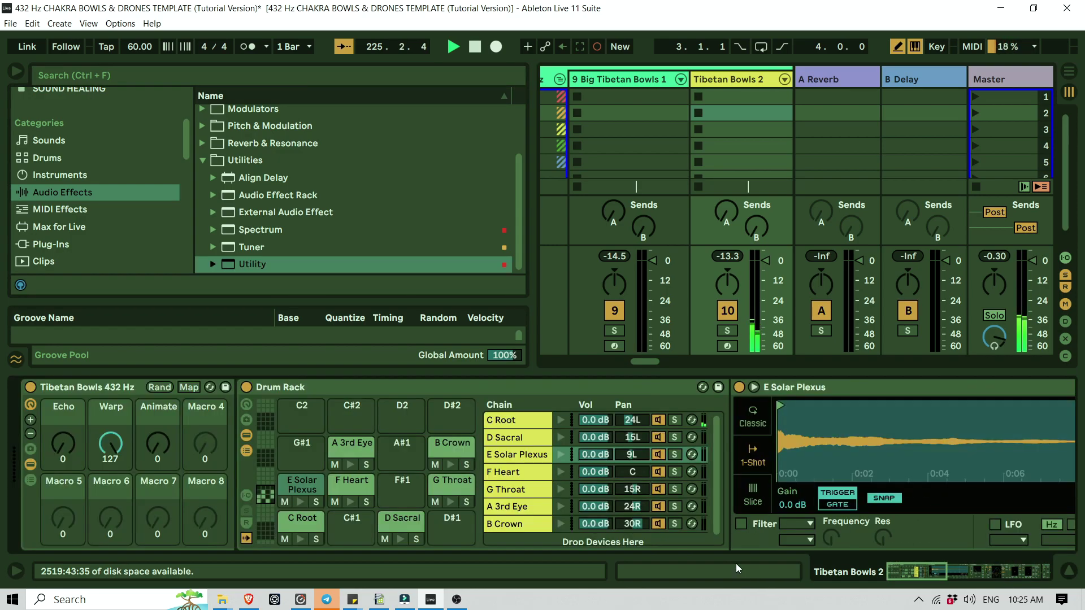
Play the E Solar Plexus and F Heart bowls, then sweep the Warp macro down and back up to 127
click(298, 501)
click(349, 502)
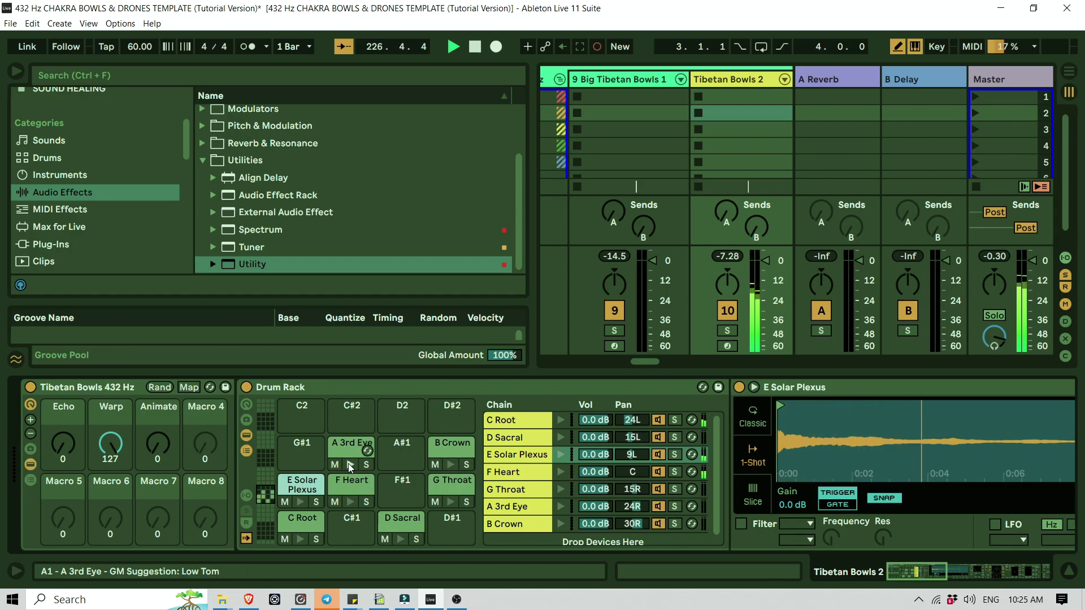
drag(113, 445, 113, 503)
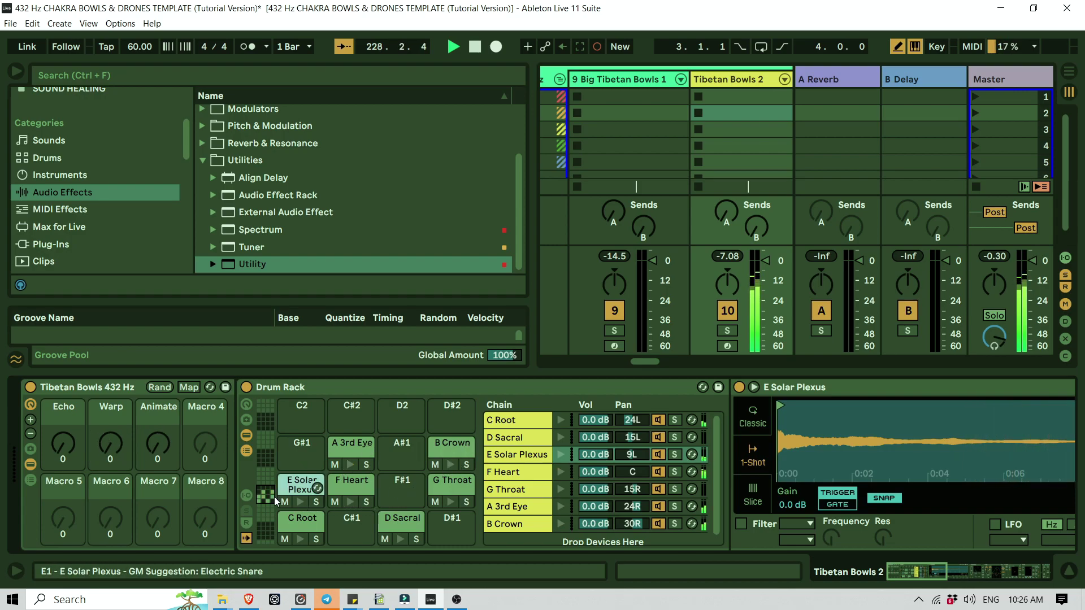
drag(99, 443, 99, 386)
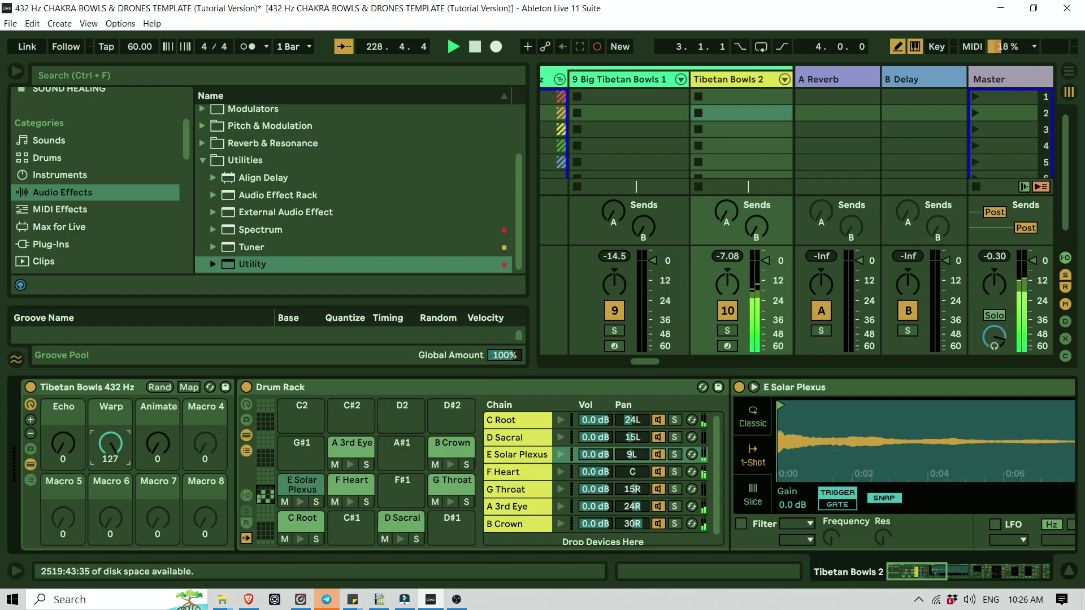
Play the D Sacral, F Heart, G Throat and A 3rd Eye bowls in the Tibetan Bowls 2 rack
click(401, 540)
click(354, 502)
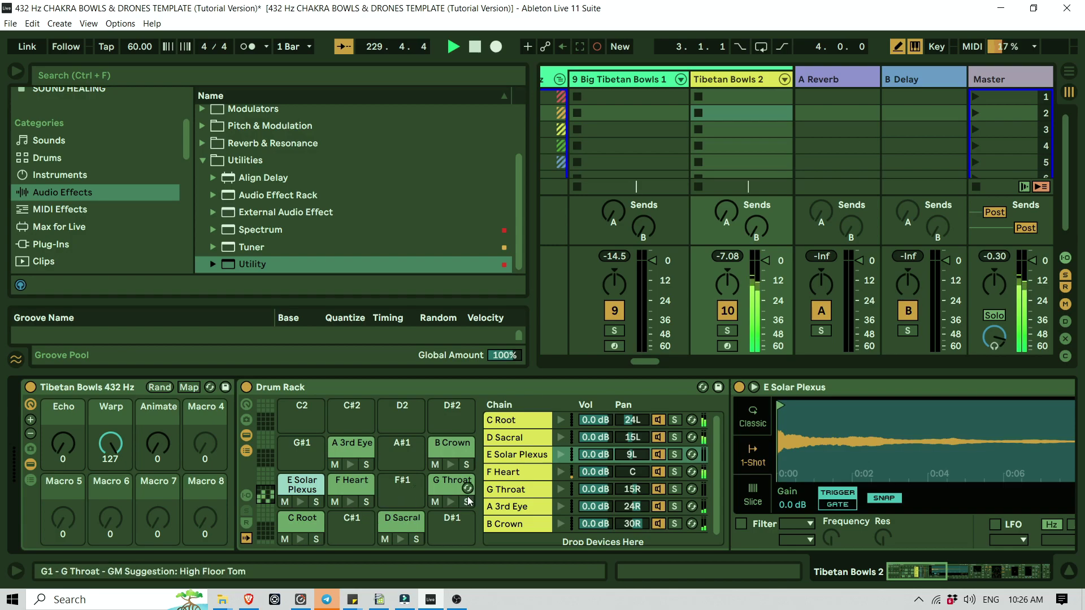
click(453, 499)
click(350, 464)
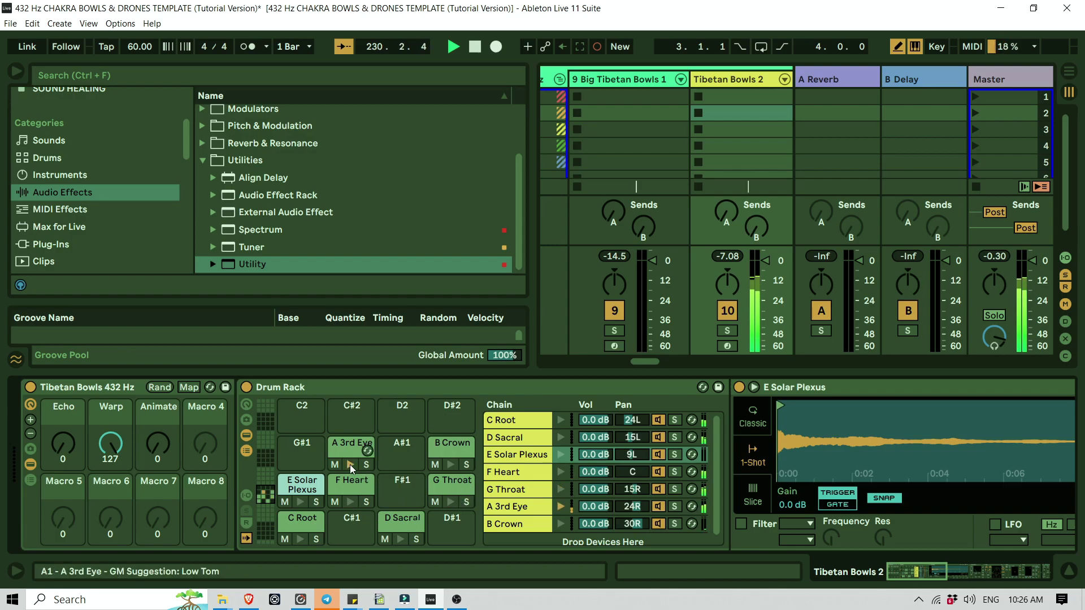
Raise the Animate macro to 127 and play the B Crown and E Solar Plexus bowls
click(157, 458)
drag(157, 458, 157, 445)
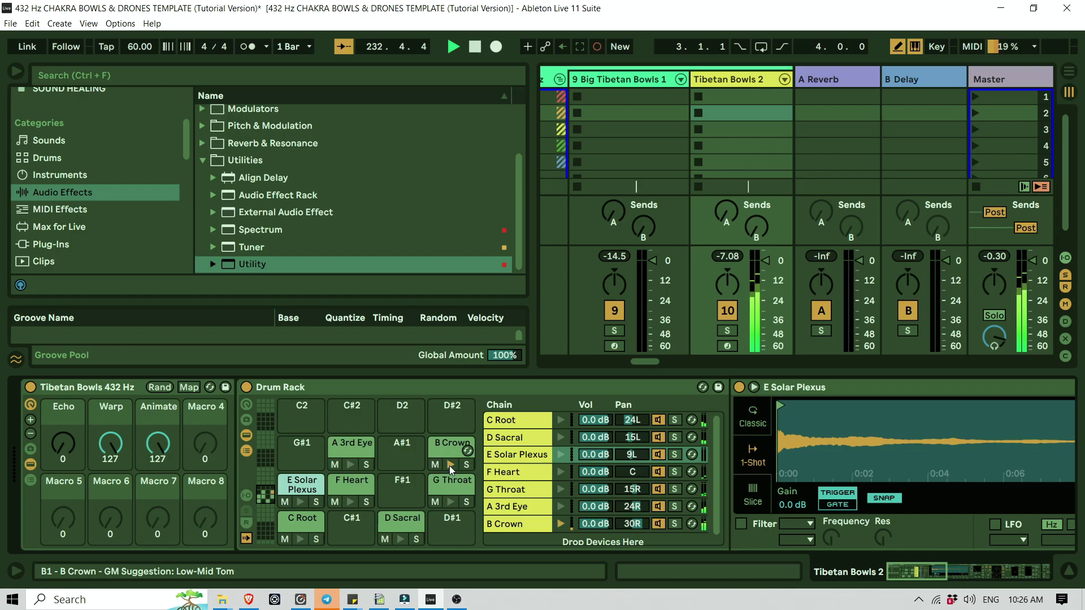
click(157, 456)
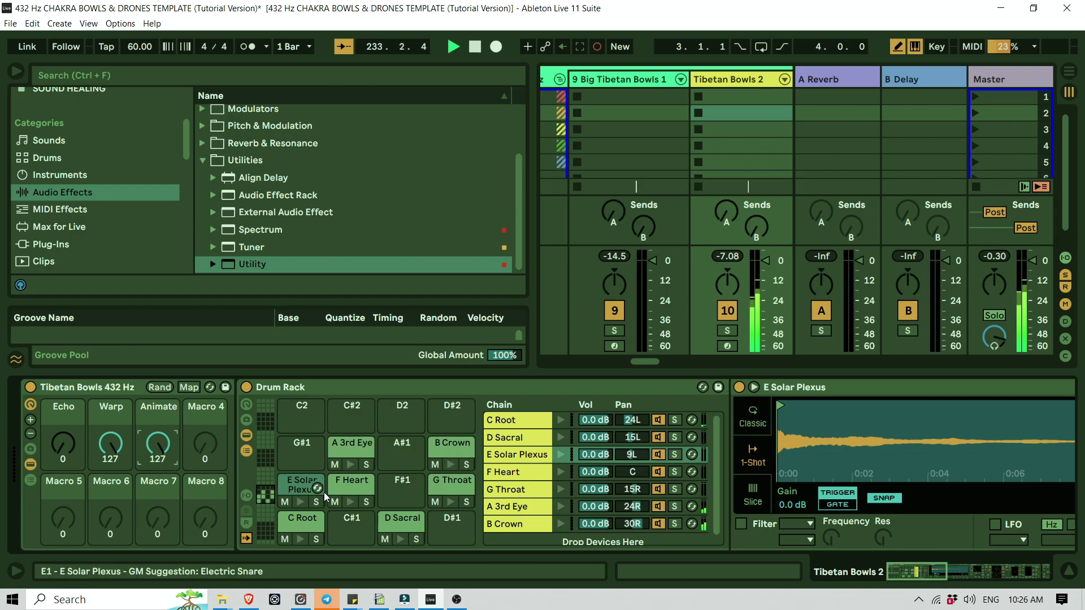
click(299, 501)
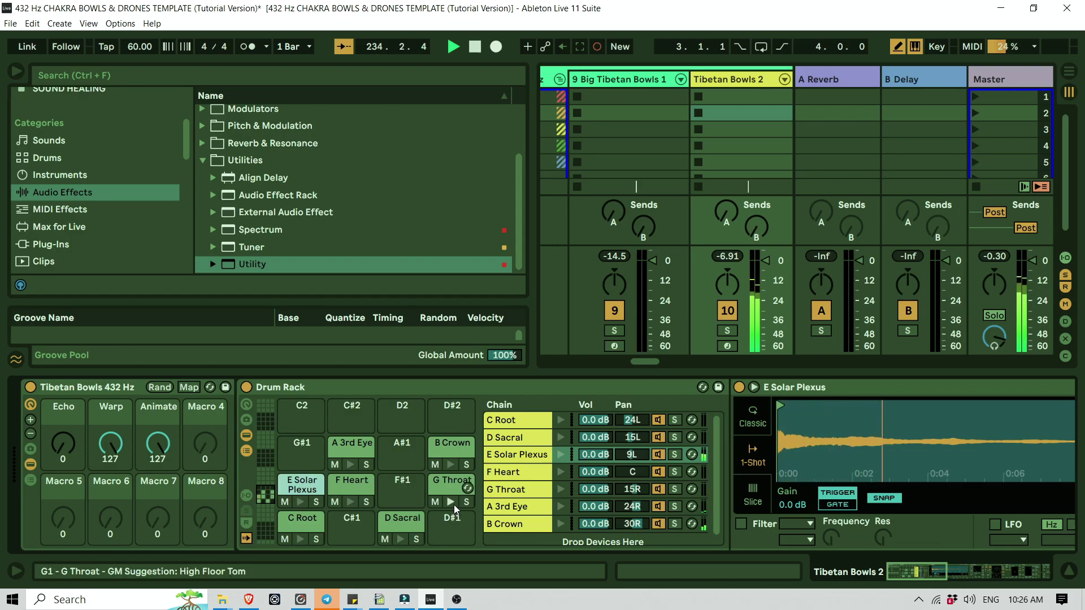
Lower the Warp macro to 29 and play the C Root and E Solar Plexus bowls
drag(110, 444, 342, 514)
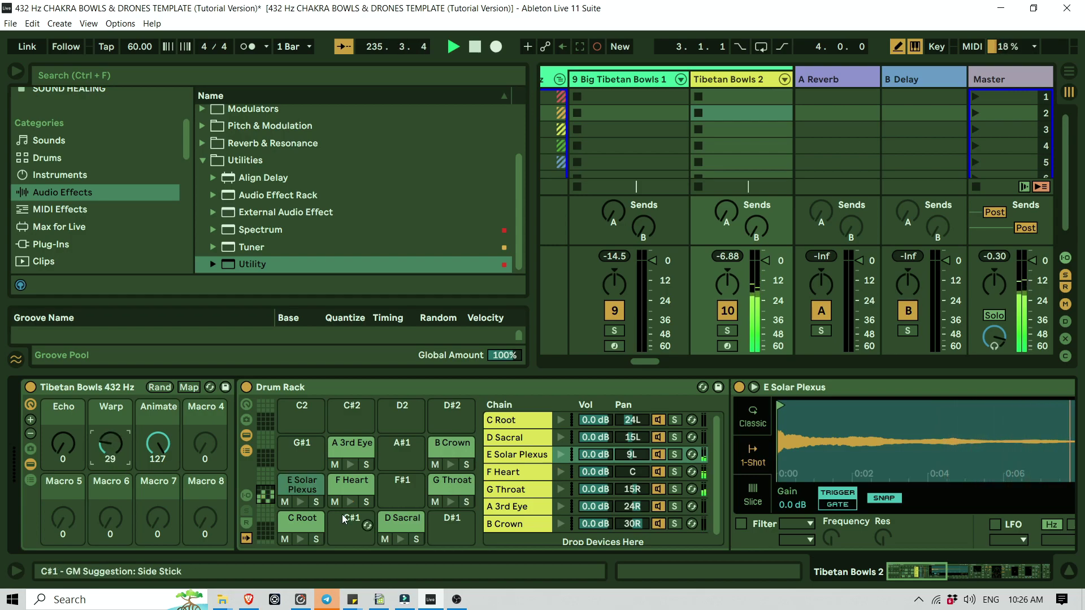
click(303, 540)
click(301, 501)
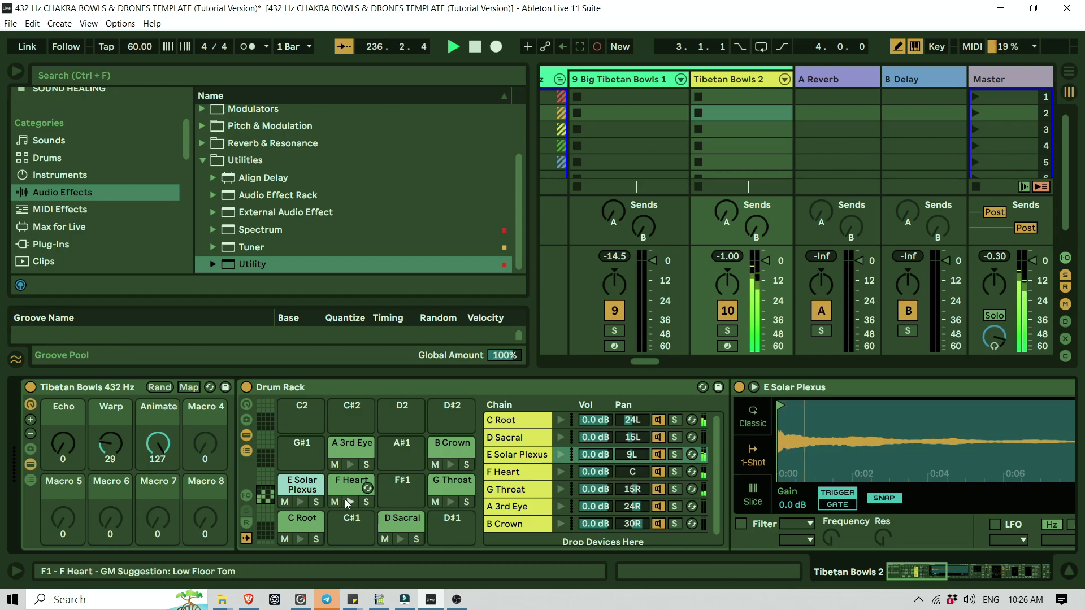
Move Animate through 84 and 125, lower Warp and Animate to 0, and play the G Throat and E Solar Plexus bowls
drag(119, 449, 158, 494)
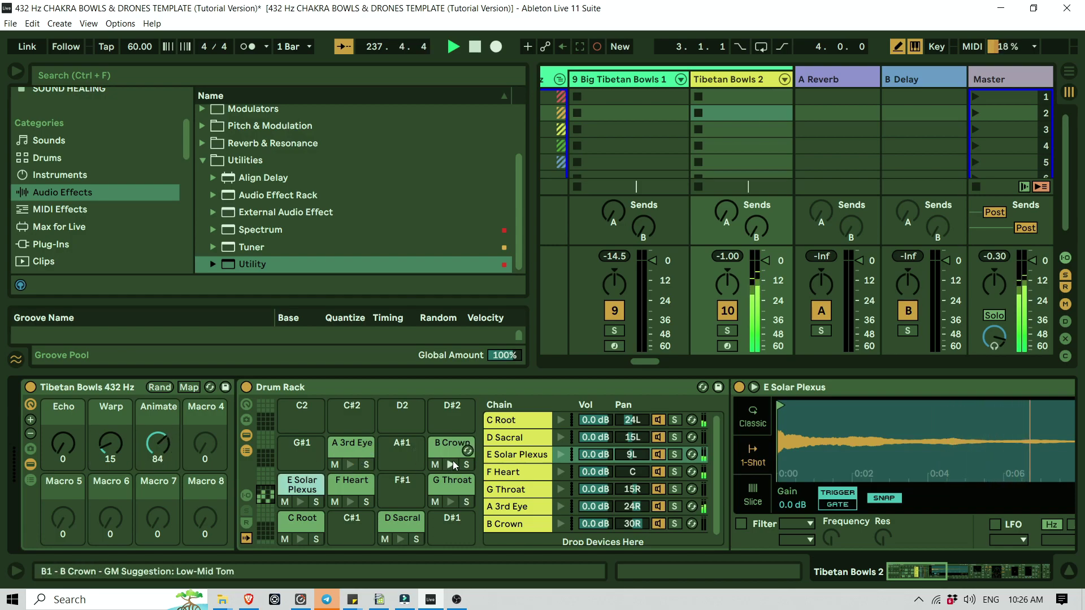
click(449, 501)
drag(165, 449, 165, 425)
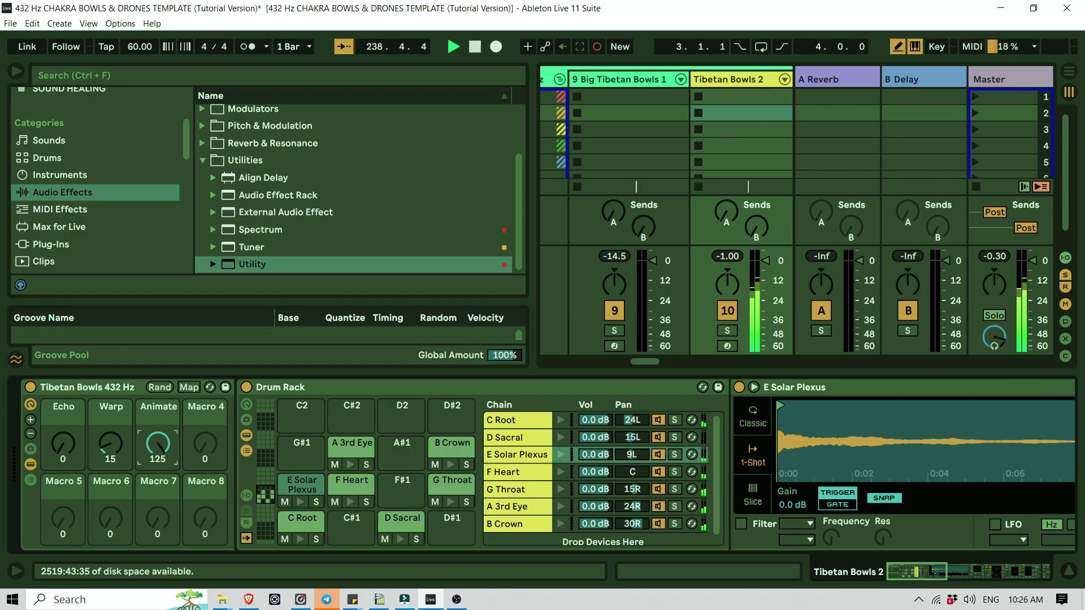
drag(158, 444, 158, 503)
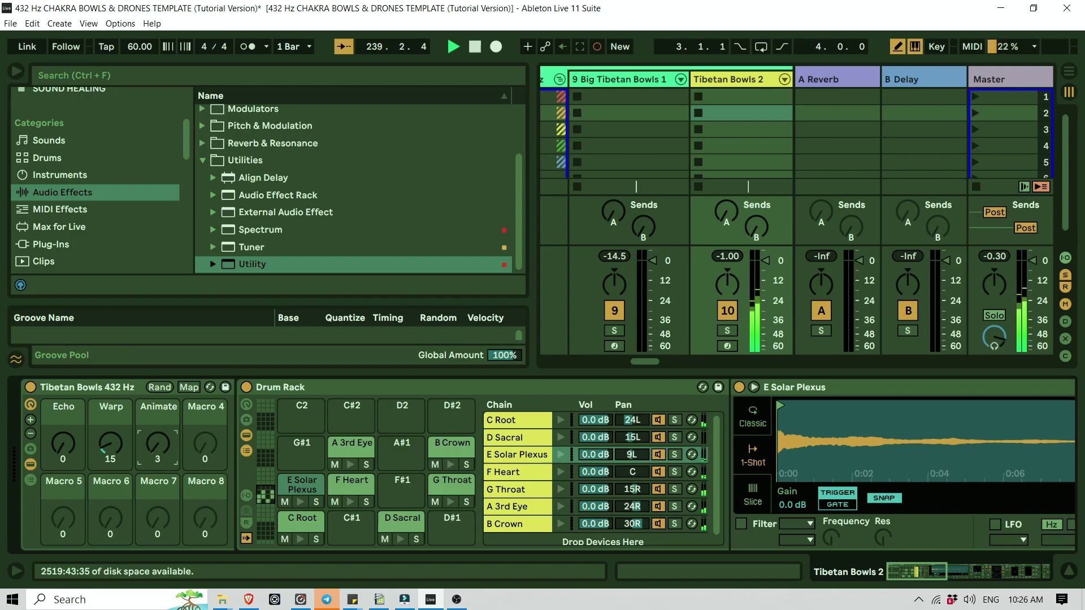
click(298, 503)
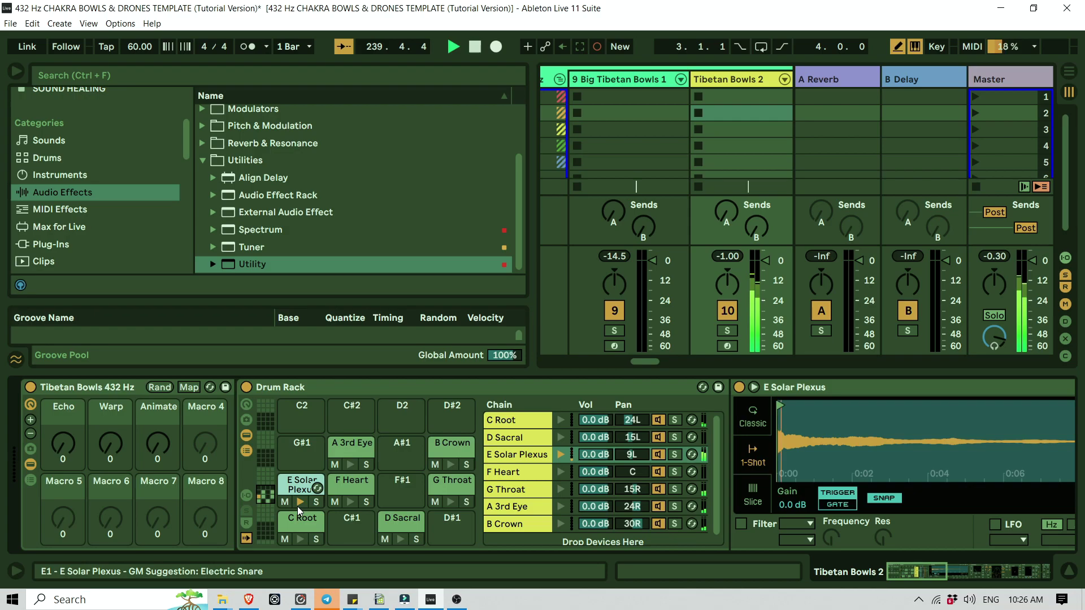
Set Echo to 55, Warp to 71 and Animate to 84, and play the A 3rd Eye, B Crown and G Throat bowls
drag(111, 446, 110, 406)
drag(49, 459, 51, 428)
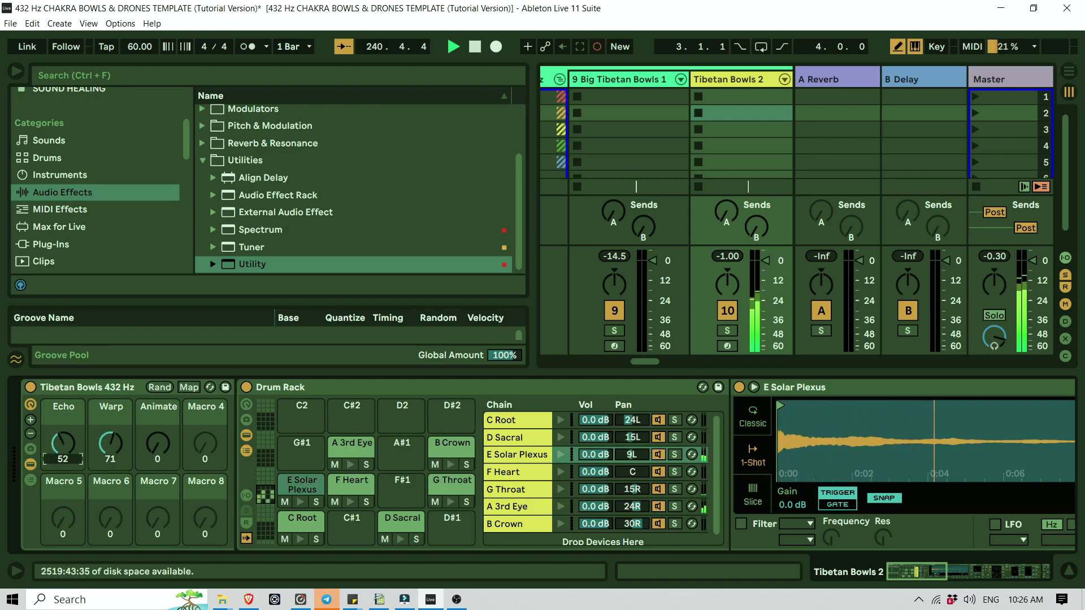
drag(164, 452, 164, 395)
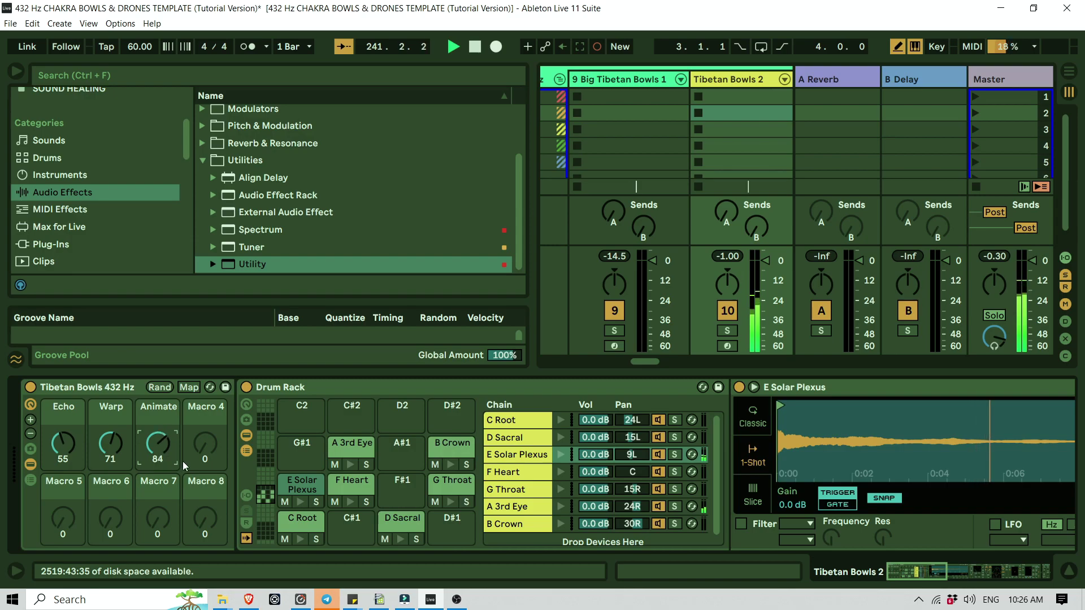
click(351, 464)
click(451, 464)
click(451, 501)
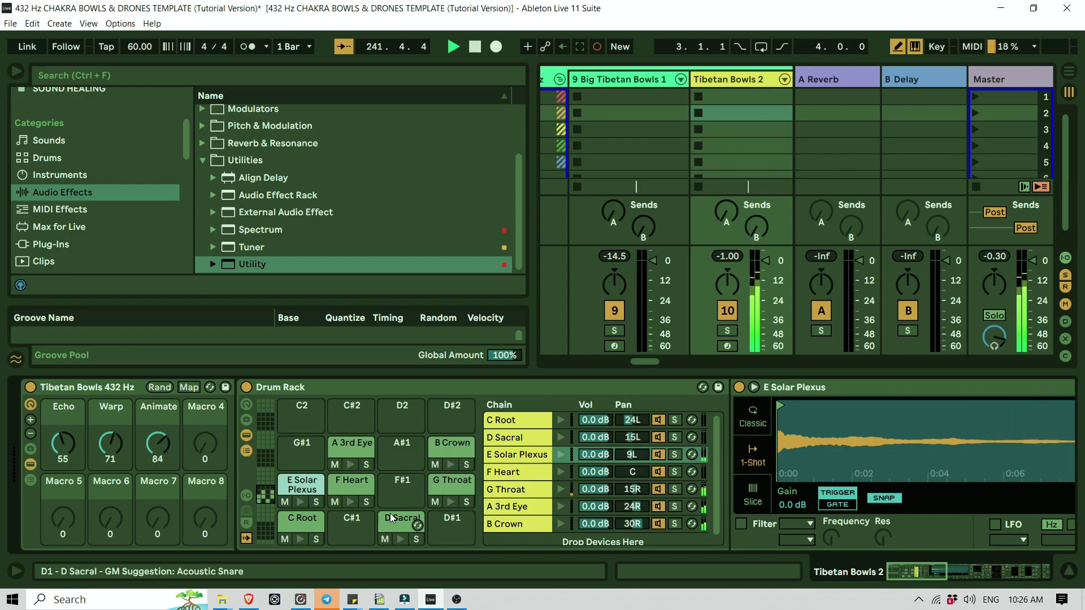
Raise Echo to 74, Warp to 85 and Animate to 94 while playing the E Solar Plexus, F Heart and G Throat bowls
drag(160, 450, 160, 447)
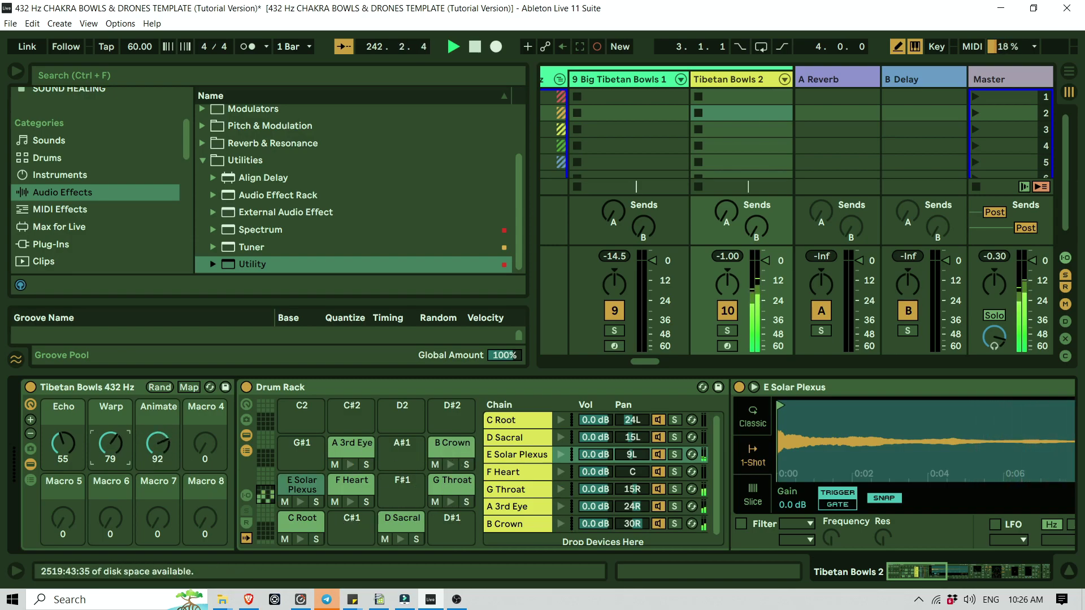
click(296, 502)
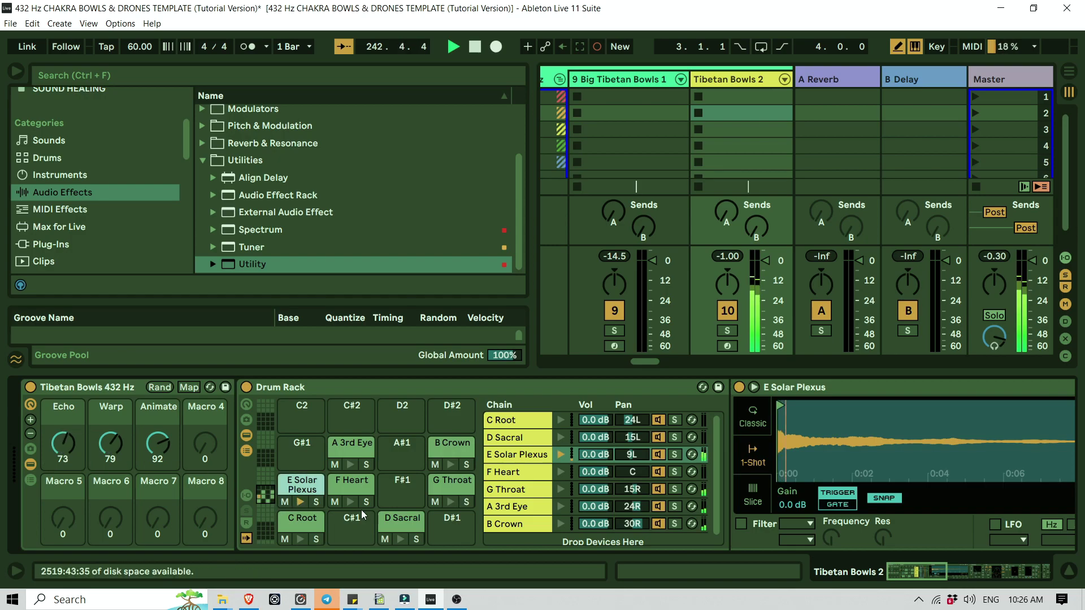
click(346, 503)
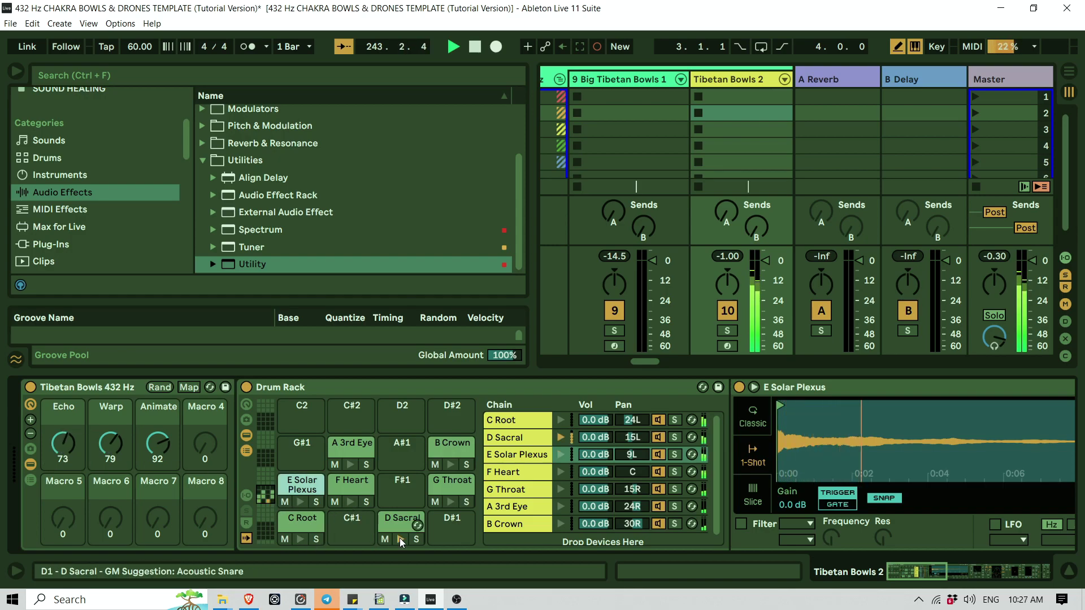
drag(161, 446, 63, 447)
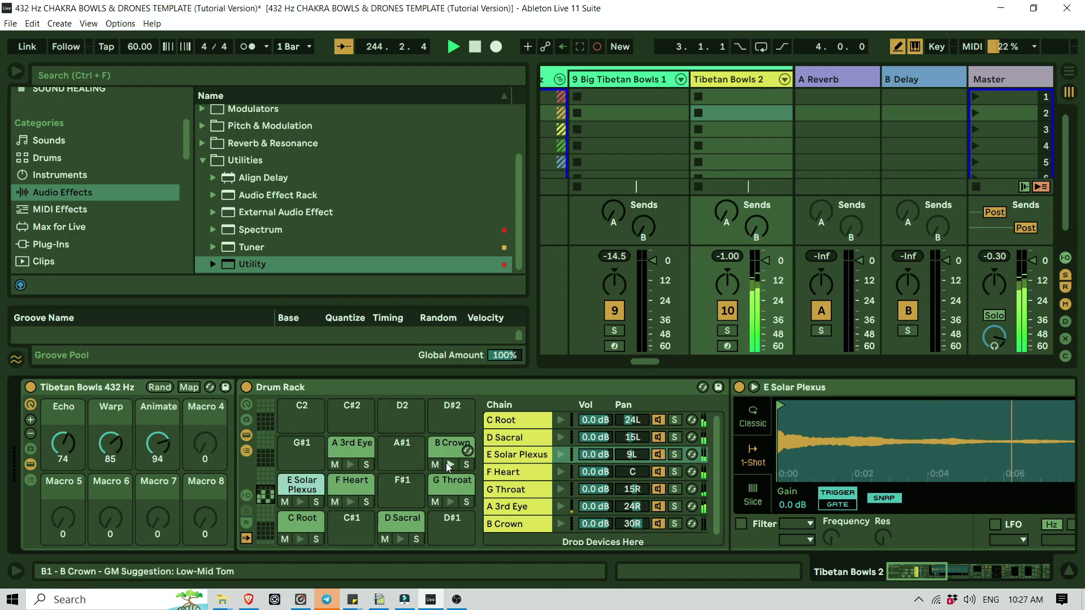
click(450, 499)
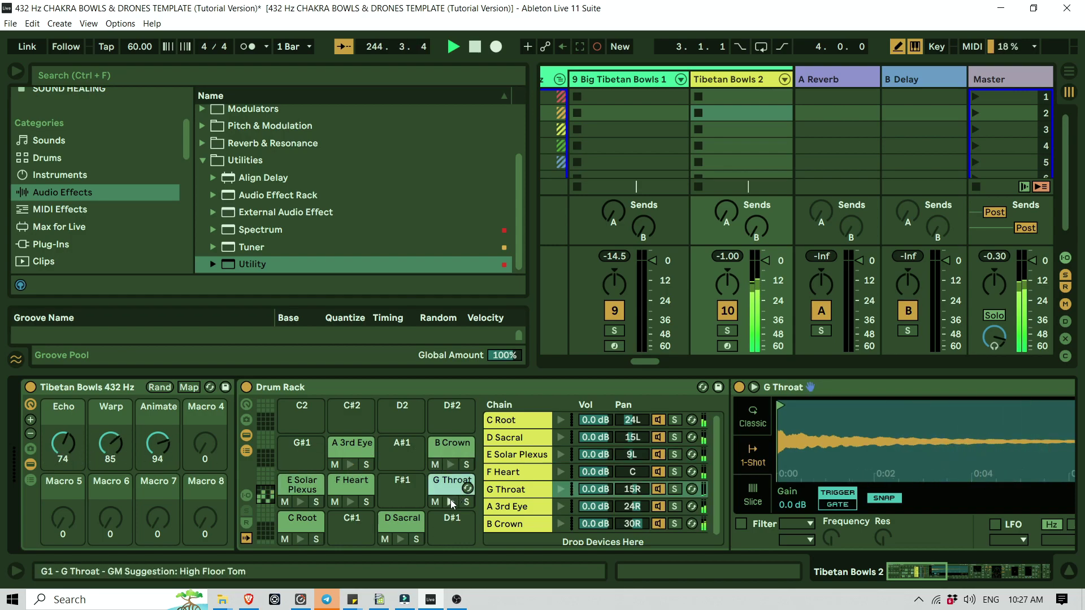
Bring the Animate, Warp and Echo macros of the Tibetan Bowls 2 rack down to 0
click(161, 446)
drag(161, 446, 161, 470)
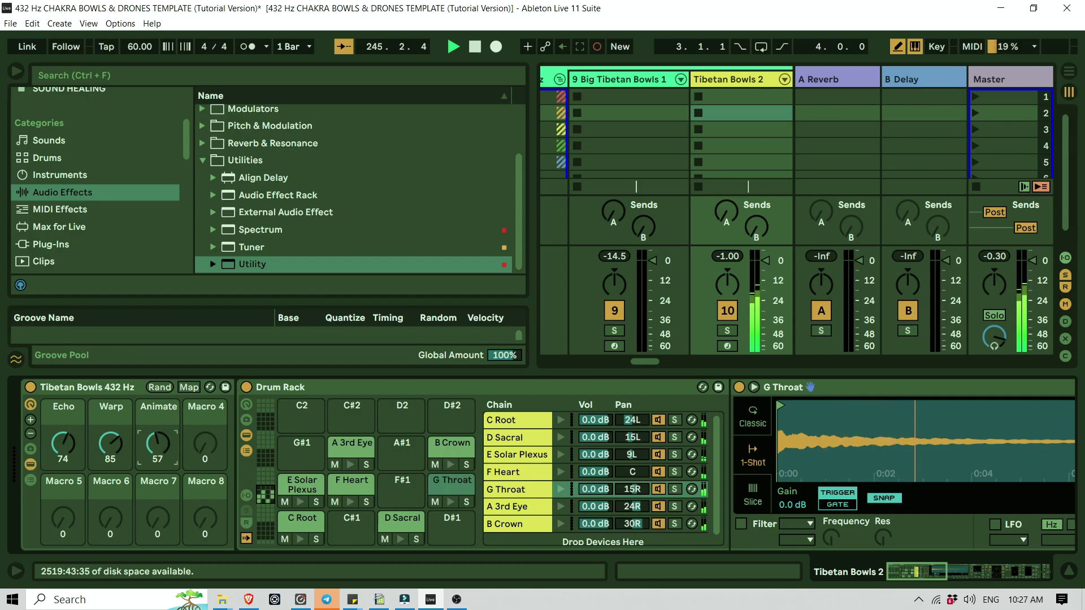
drag(103, 446, 103, 485)
drag(63, 446, 62, 472)
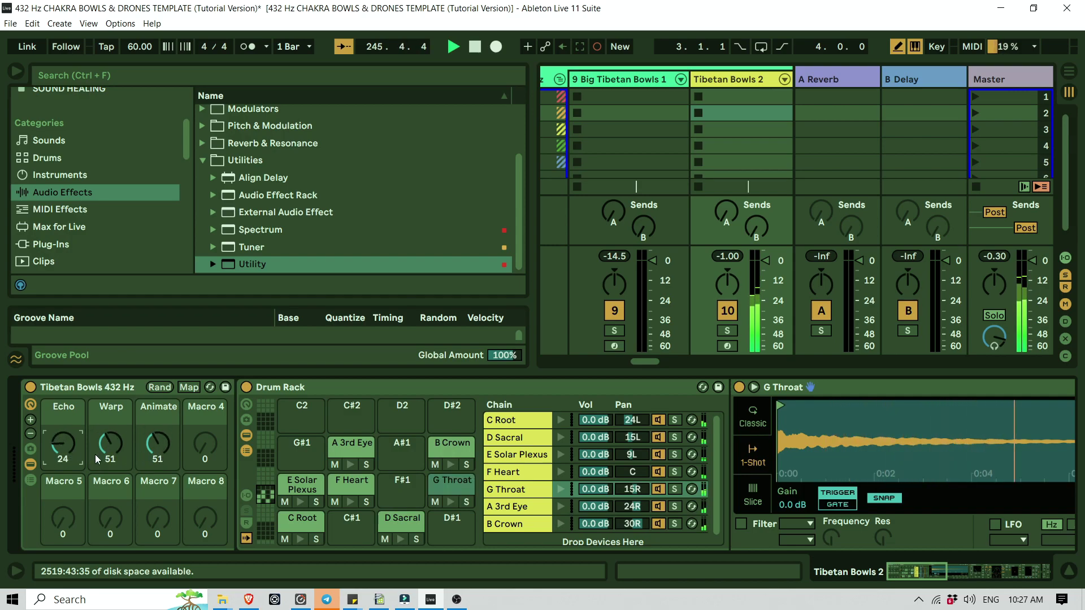
drag(169, 444, 168, 469)
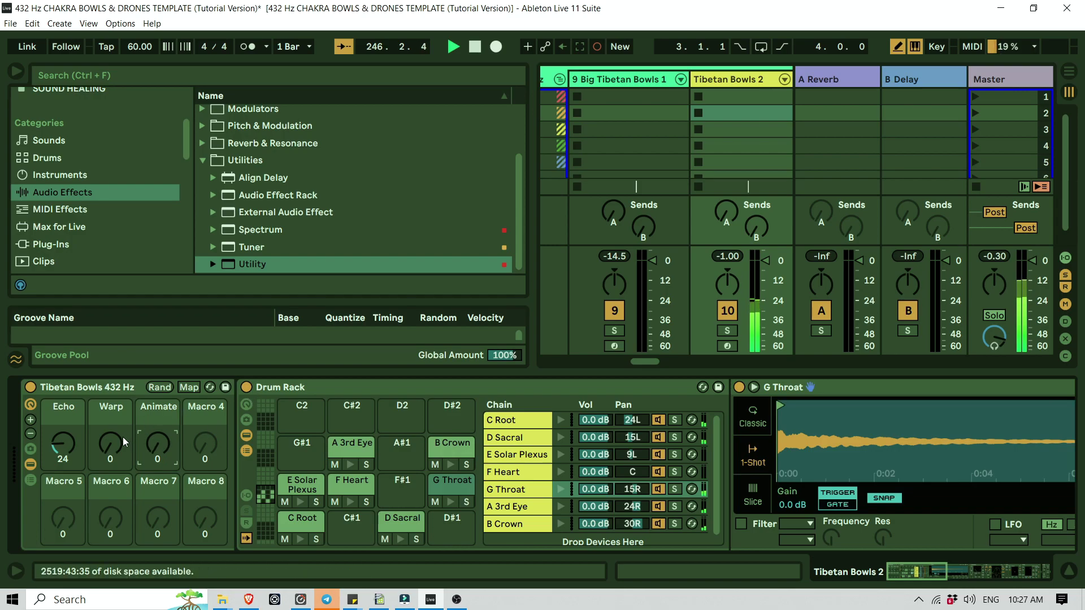
drag(67, 452, 67, 463)
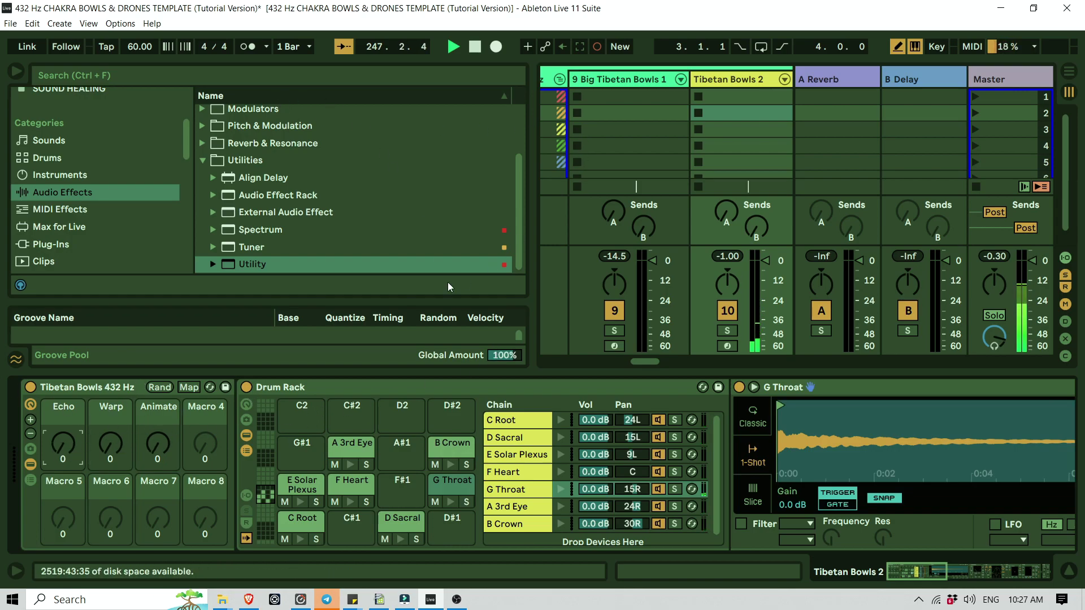
Hide the browser, open the Tibetan Bowl Rack track and look through its lower and upper chakra bowl pads
click(15, 70)
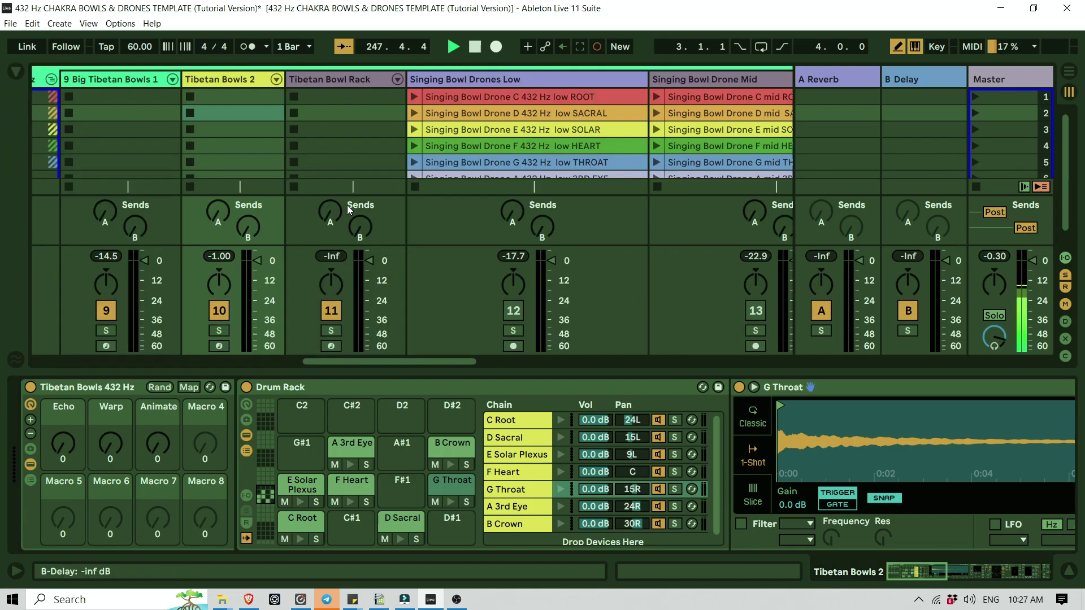
click(335, 80)
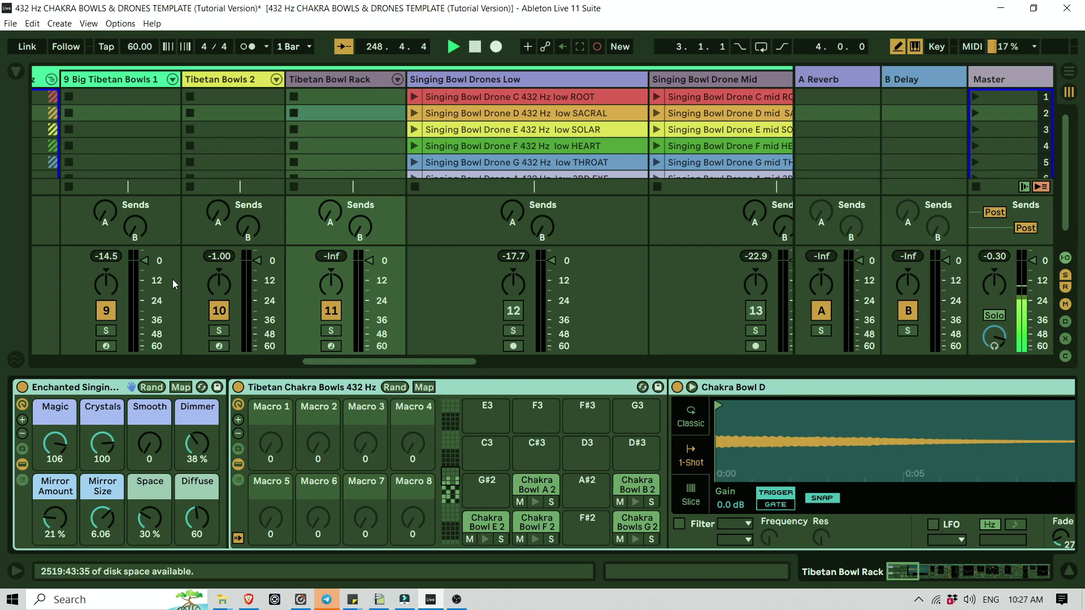
click(451, 486)
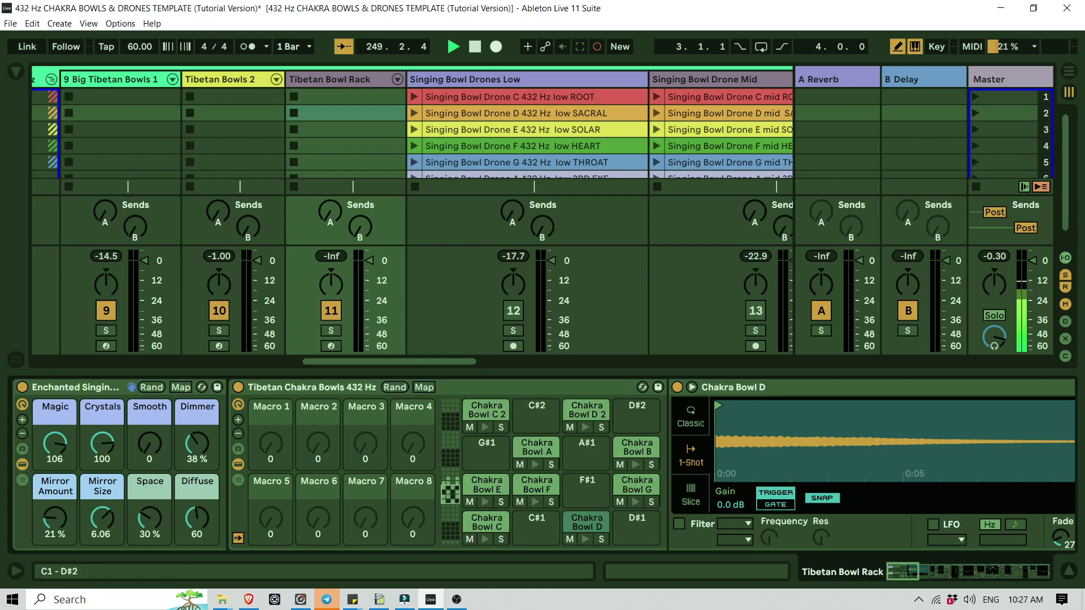
drag(451, 494, 451, 476)
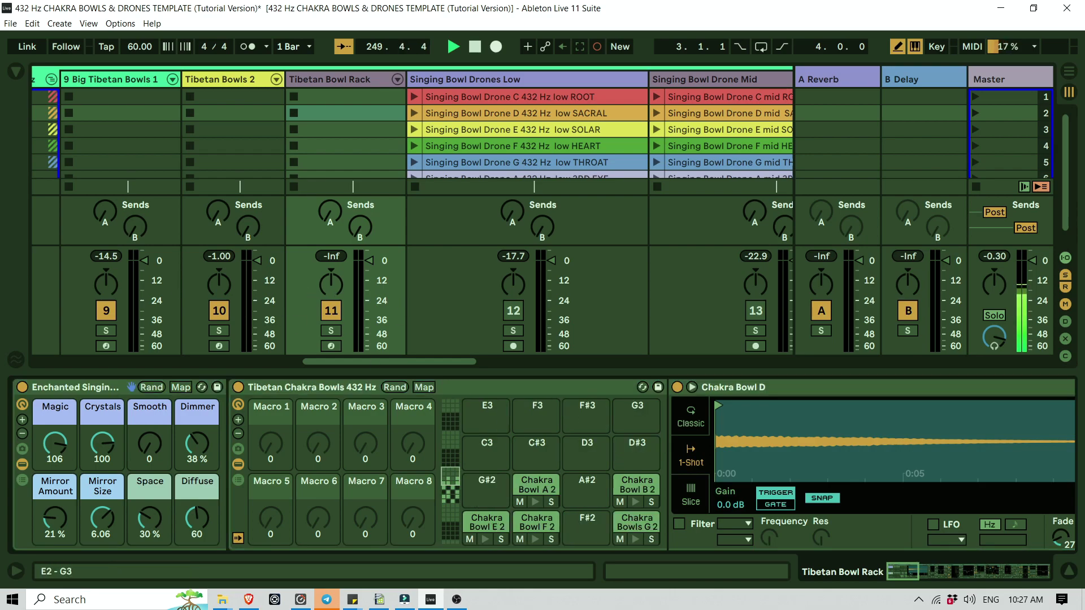
Reset the Magic, Crystals, Dimmer, Mirror Amount, Space and Diffuse macros of the Tibetan Bowl Rack to 0
double_click(58, 523)
key(Delete)
double_click(101, 446)
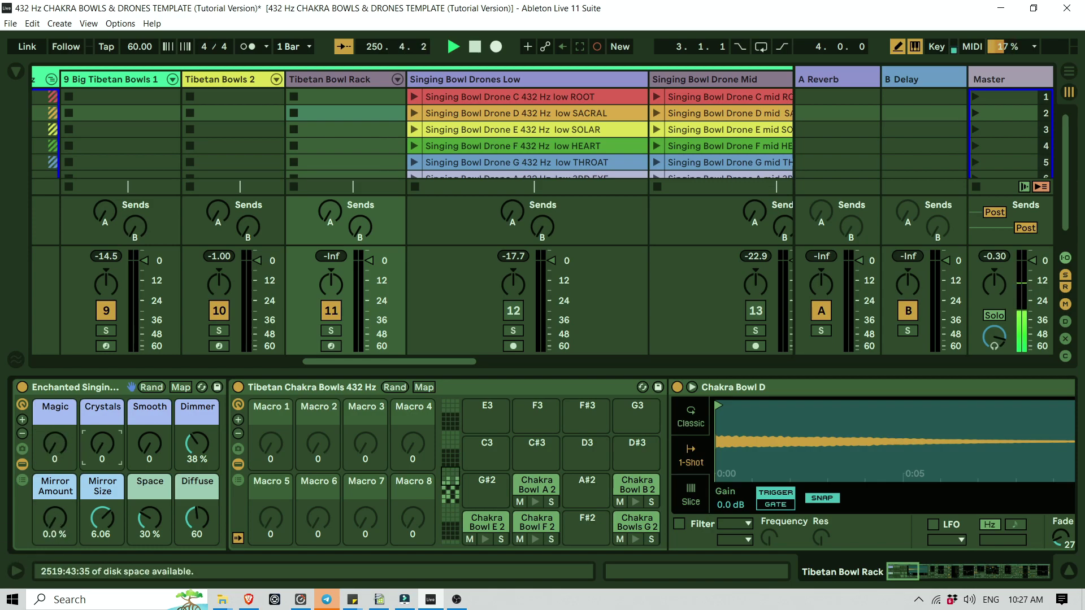
double_click(187, 436)
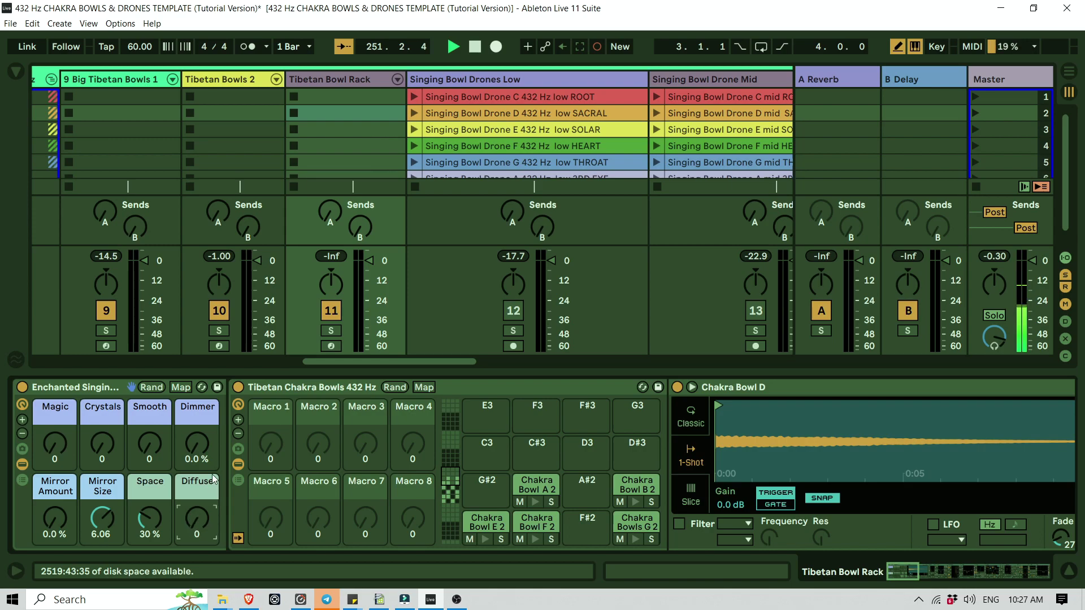
double_click(148, 517)
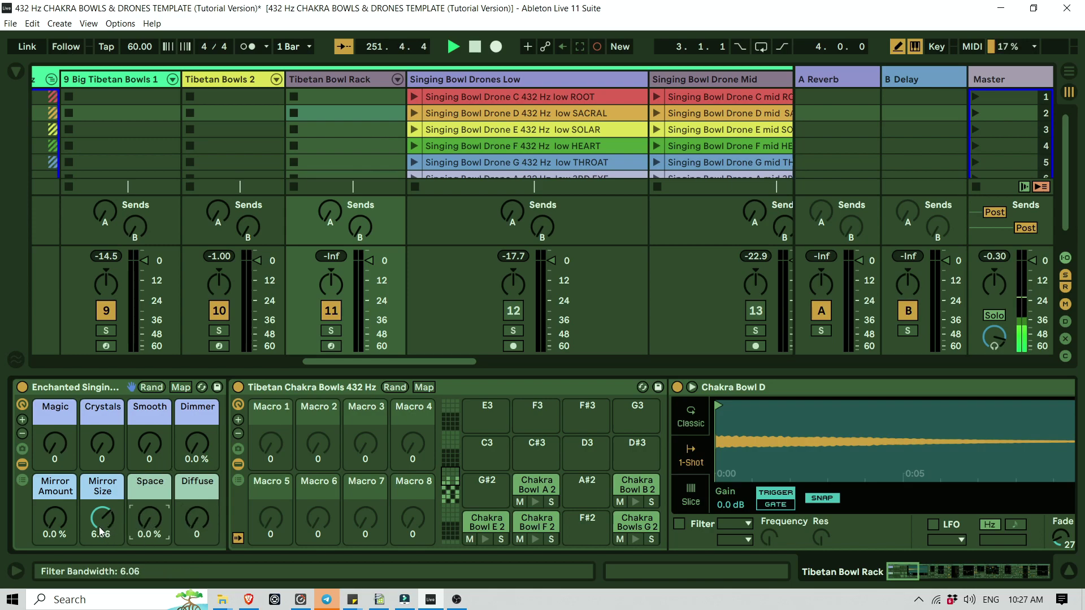
Play the Chakra Bowl D 2 pad and bring the upper E 2 to B 2 bowl pads into view
click(451, 496)
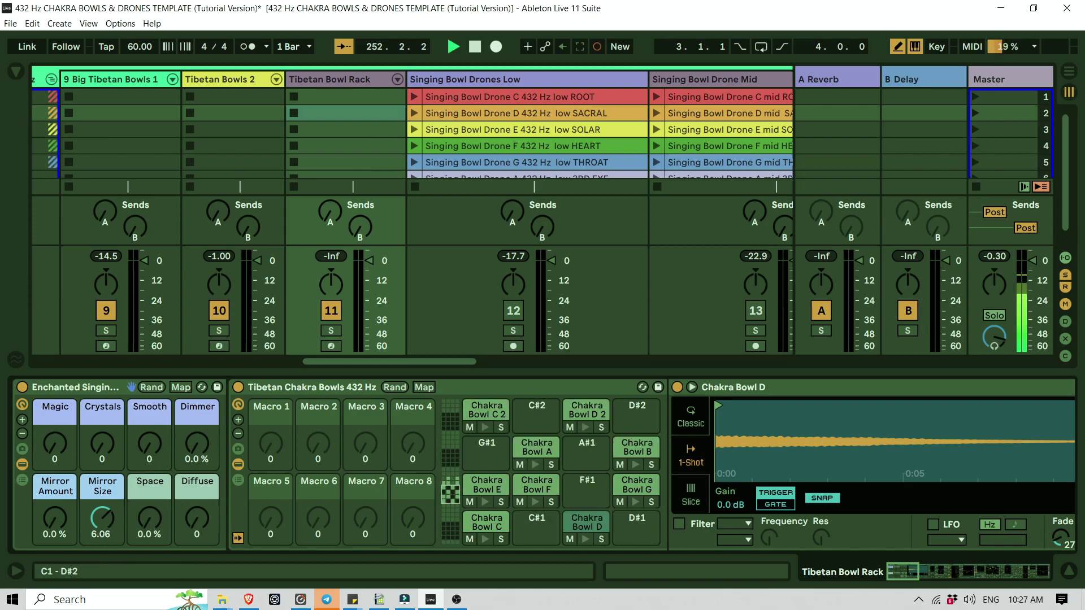
click(586, 428)
click(446, 492)
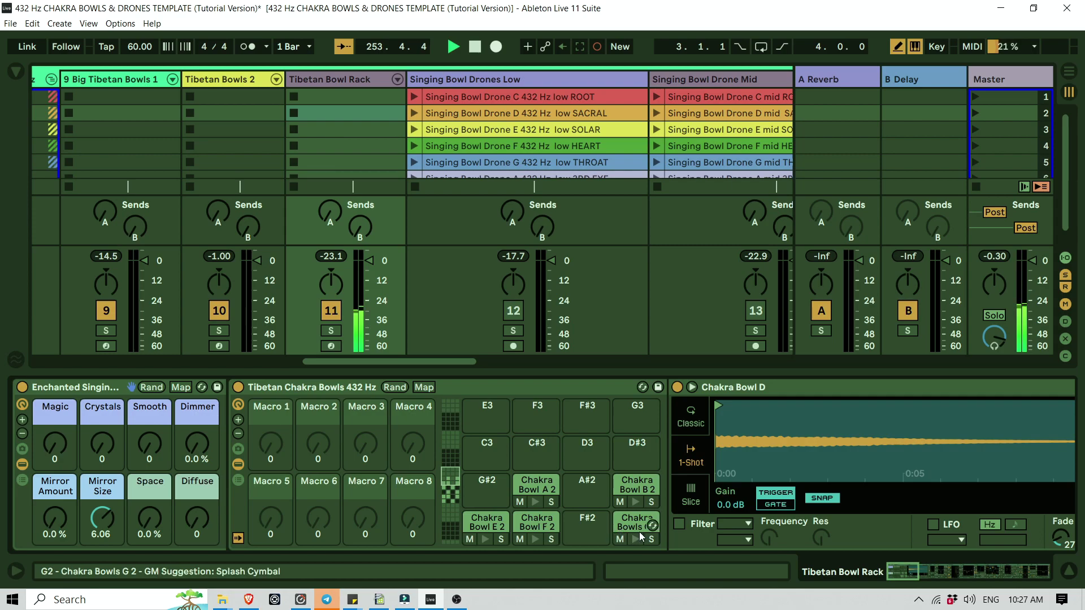
click(538, 501)
drag(907, 573, 1045, 581)
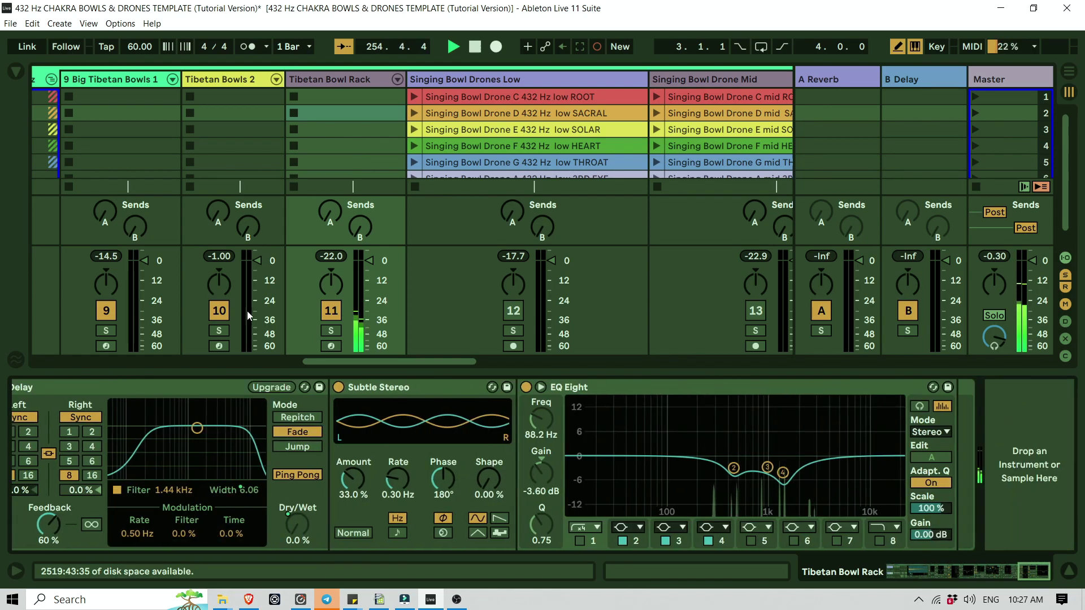
click(16, 71)
drag(286, 264, 1043, 435)
drag(1036, 566, 902, 571)
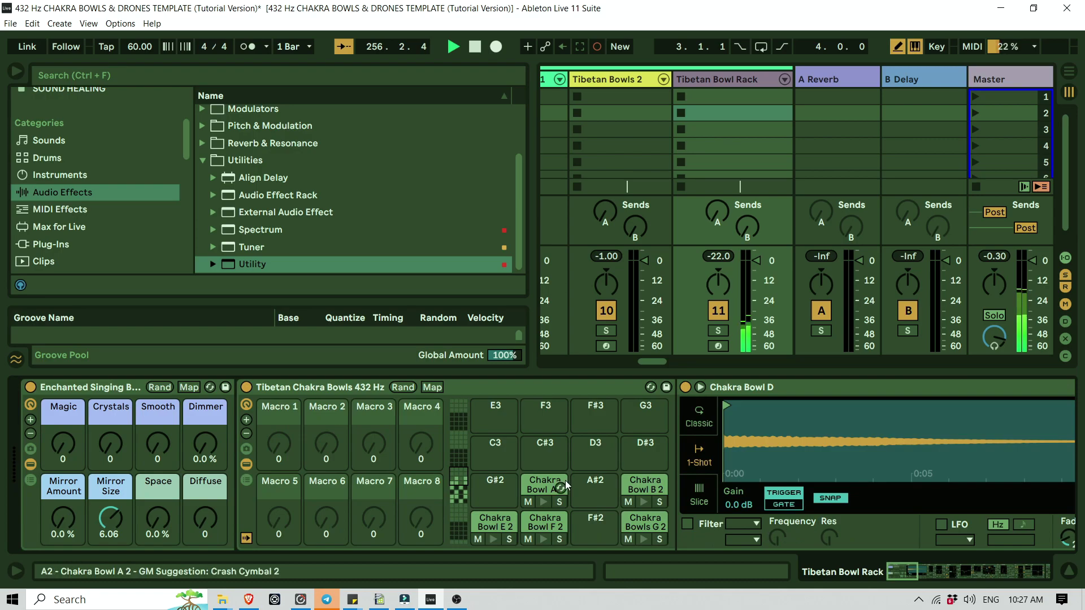
Play the Chakra Bowl B 2 pad, bring the lower bowl pads into view and play Chakra Bowl C and D repeatedly
click(644, 502)
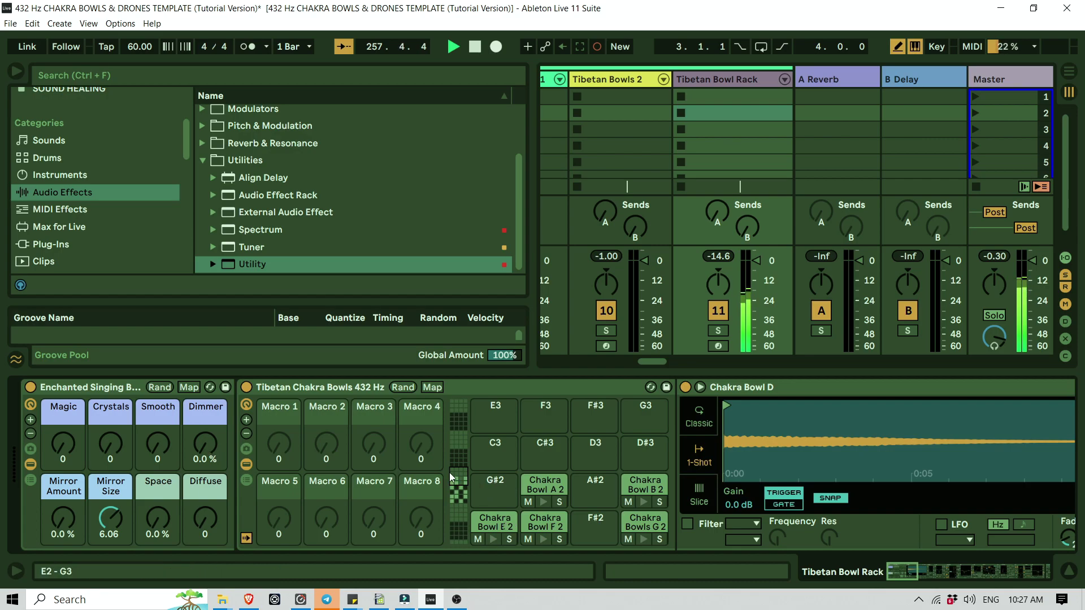
drag(458, 476, 458, 493)
click(493, 539)
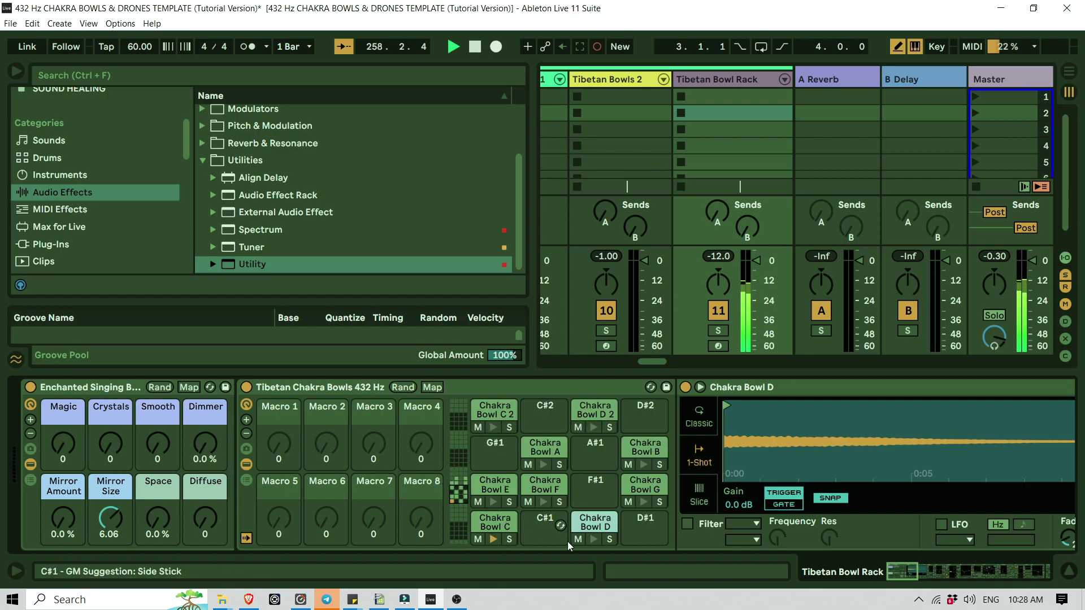
click(594, 537)
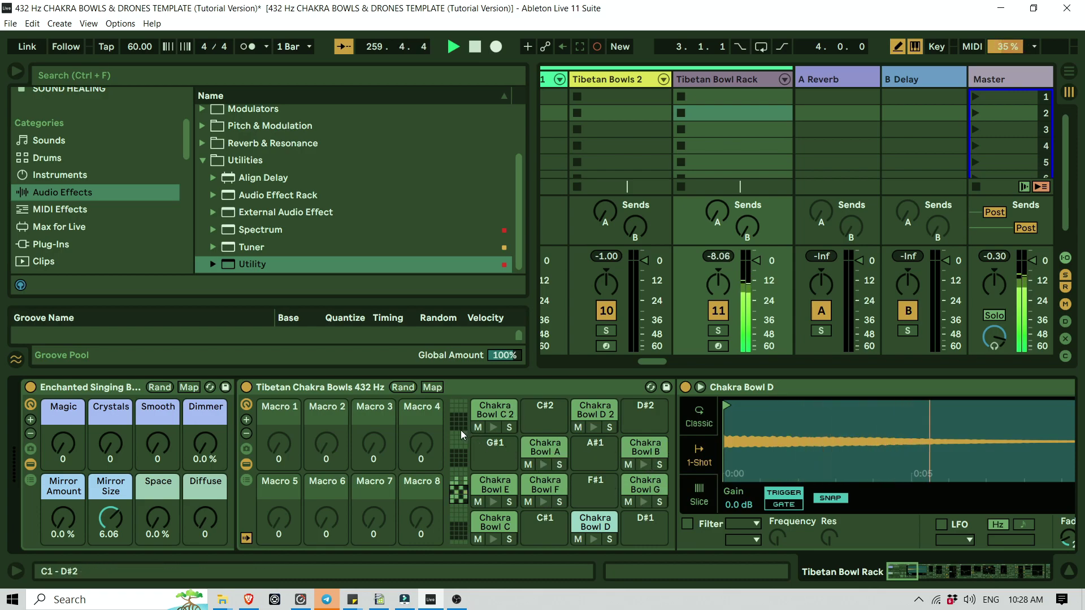
click(492, 540)
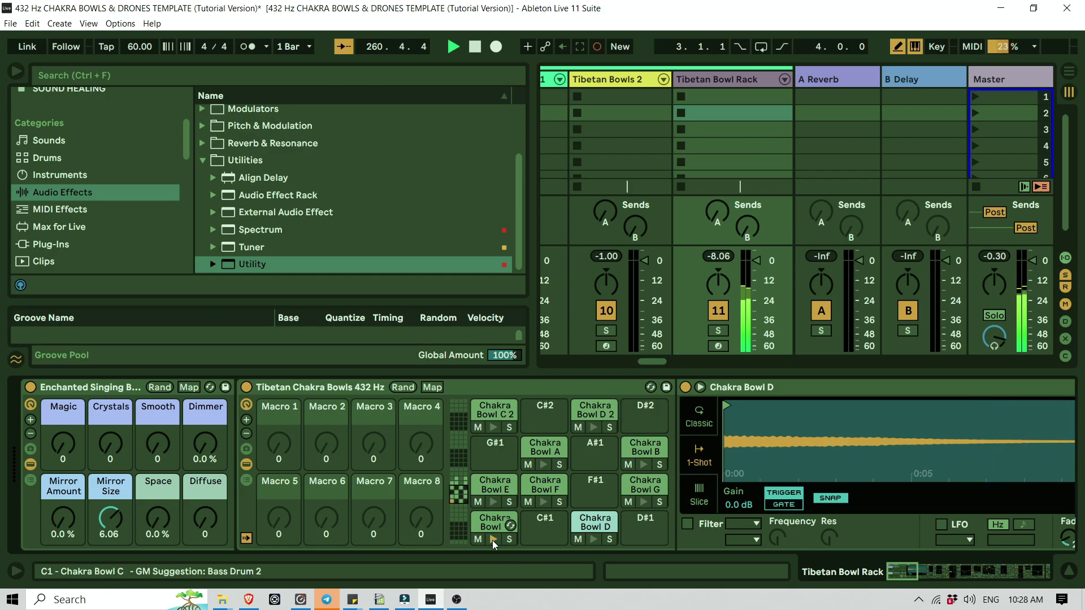
click(594, 540)
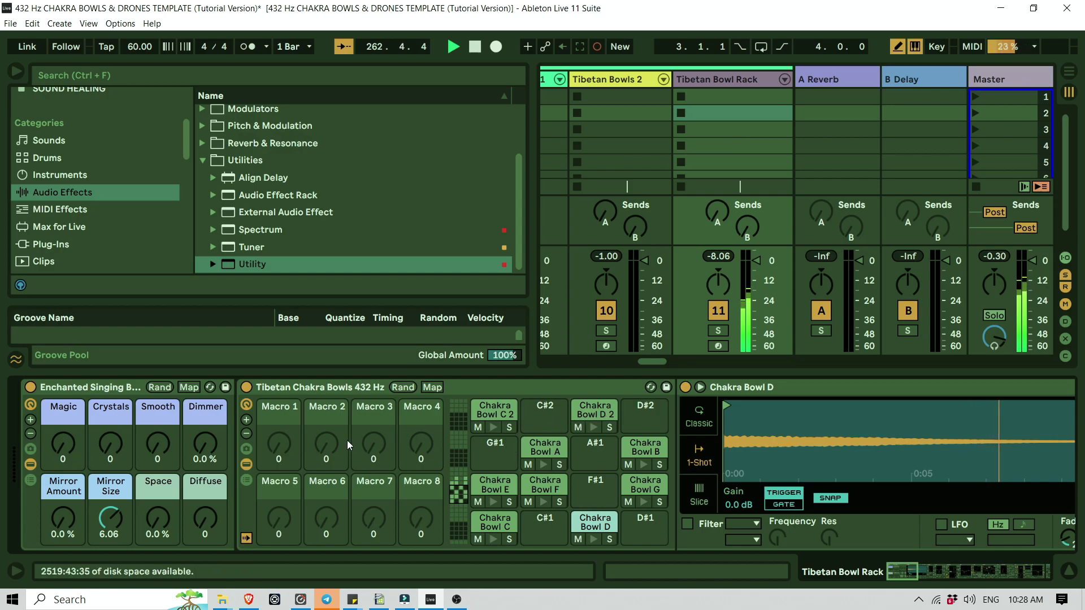
Raise the Magic and Crystals macros to 127 and play the Chakra Bowl D pad
drag(63, 444, 63, 372)
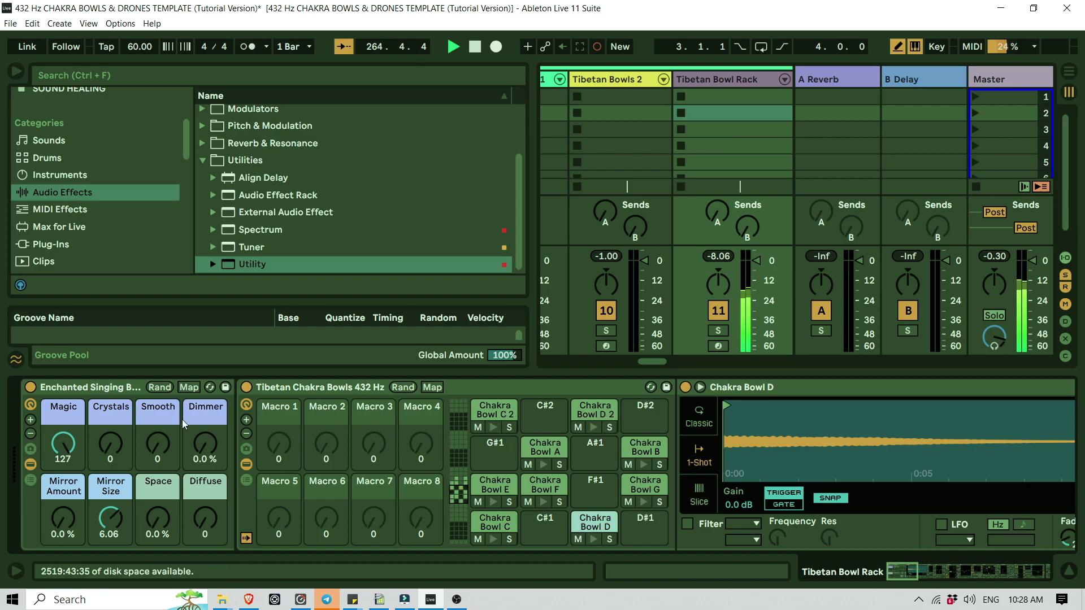
drag(110, 444, 111, 398)
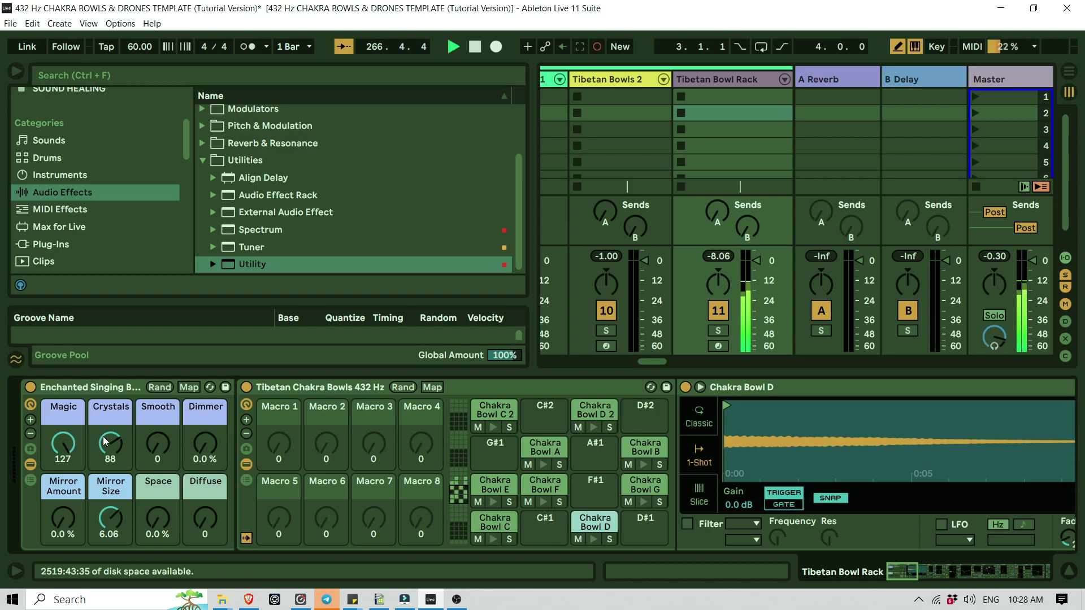
drag(105, 441, 104, 440)
drag(114, 445, 114, 444)
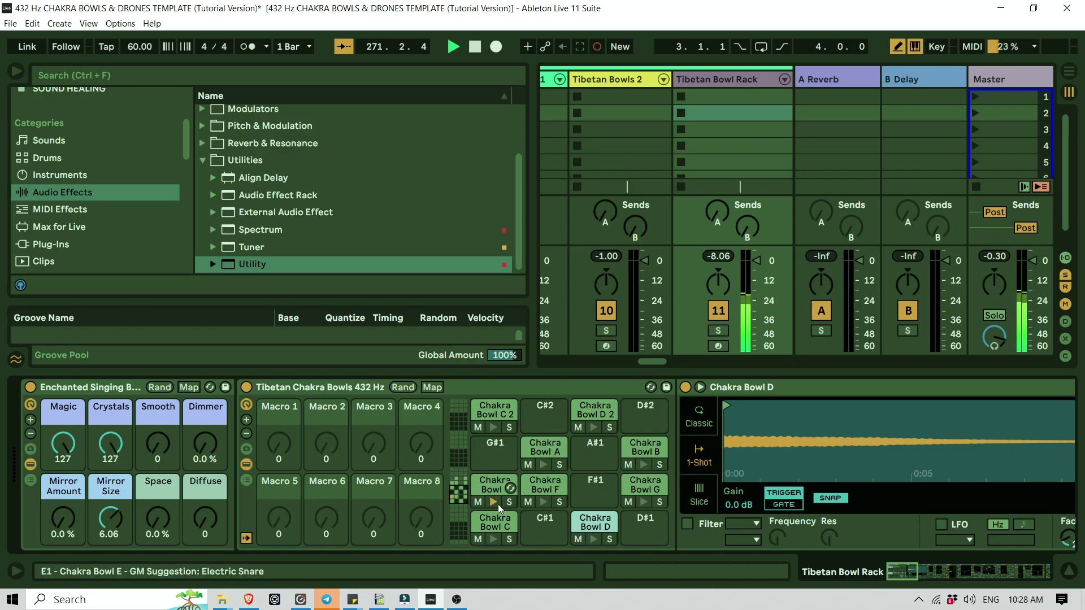
click(593, 540)
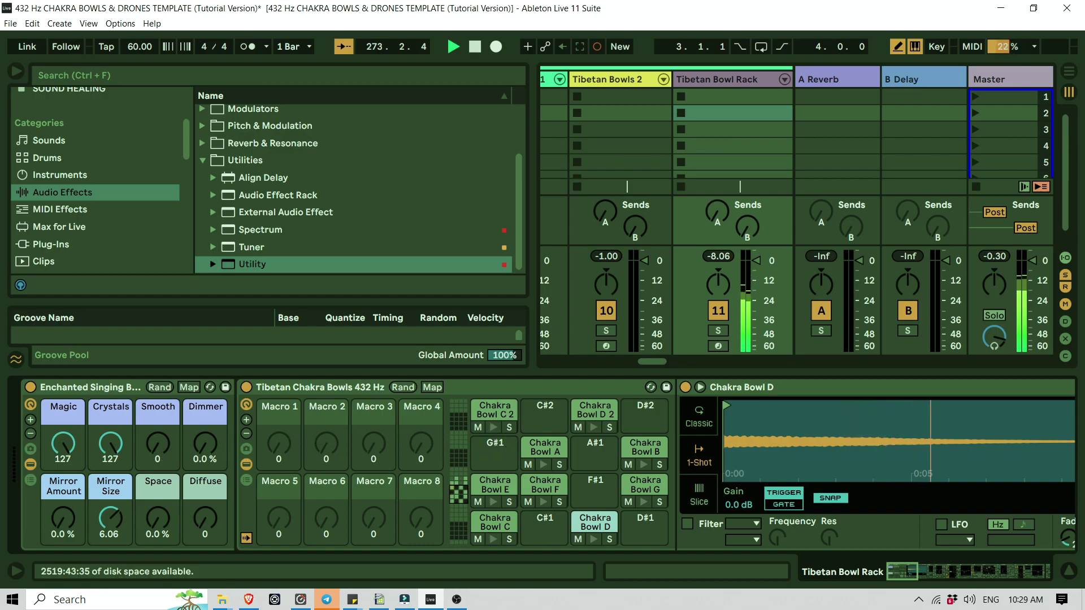
Try the Smooth macro at 69, 46 and 127, and turn it back down
drag(157, 443, 158, 407)
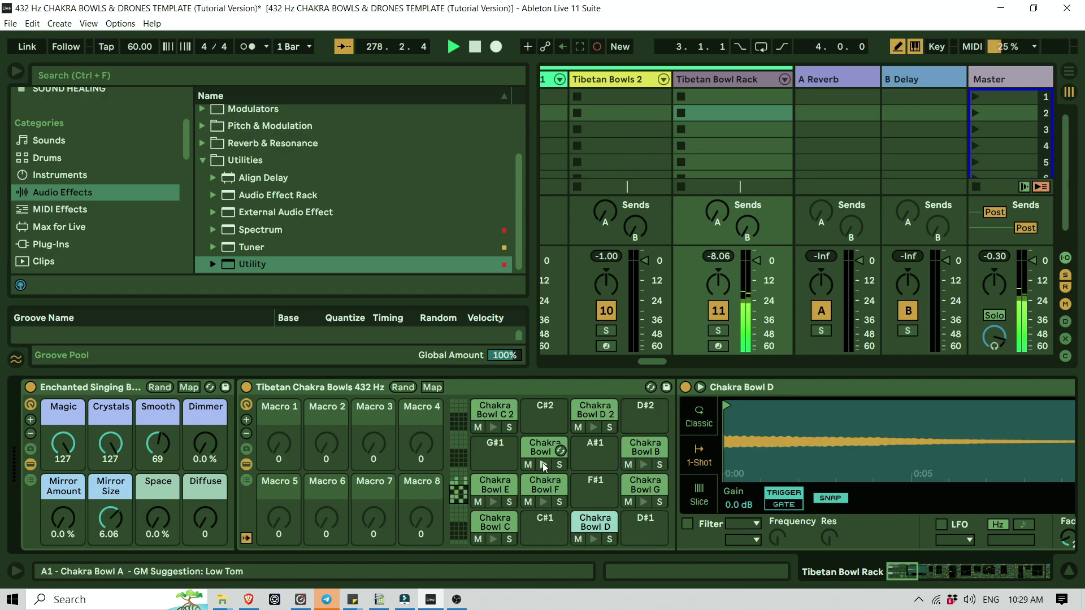
mouse_move(159, 439)
mouse_down()
mouse_move(159, 474)
mouse_move(159, 452)
mouse_up()
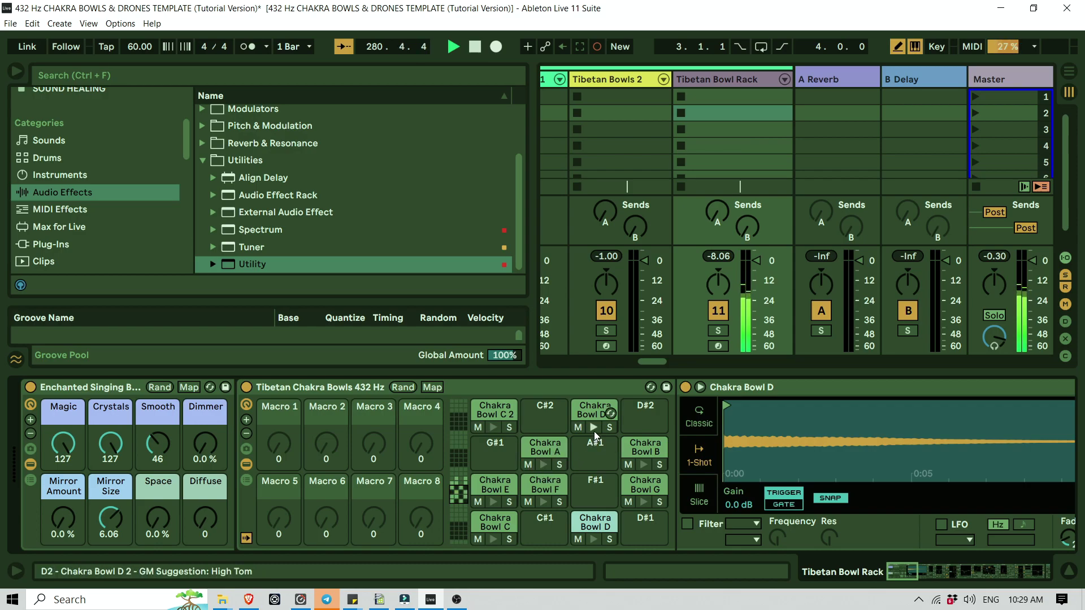
drag(158, 446, 158, 409)
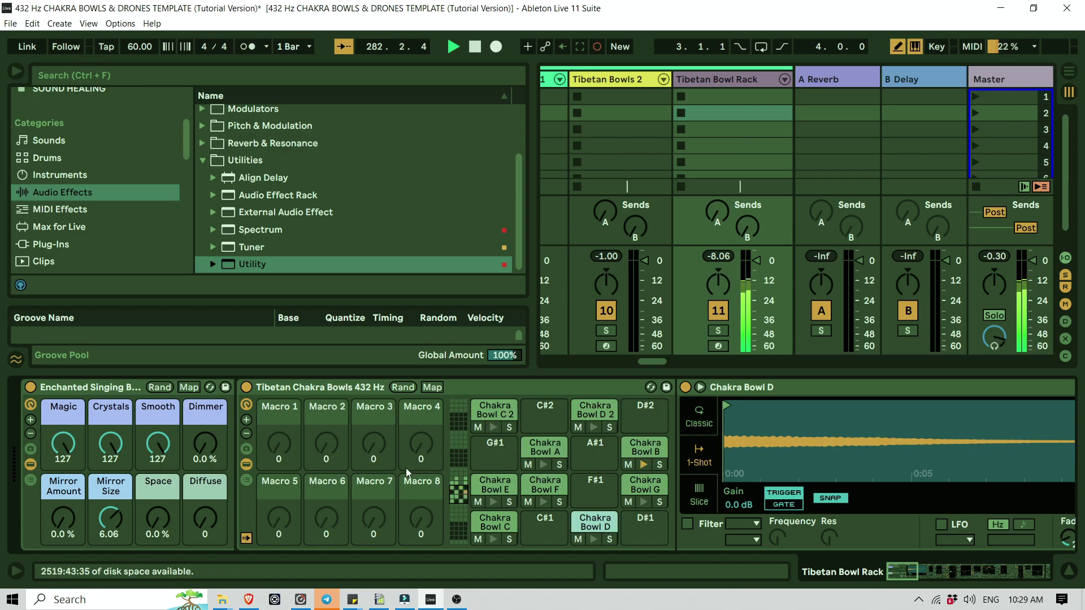
drag(150, 449, 151, 483)
Set Smooth to 30, raise Dimmer through 58% and 90% to 100%, and play the Chakra Bowl D pad
drag(155, 442, 205, 413)
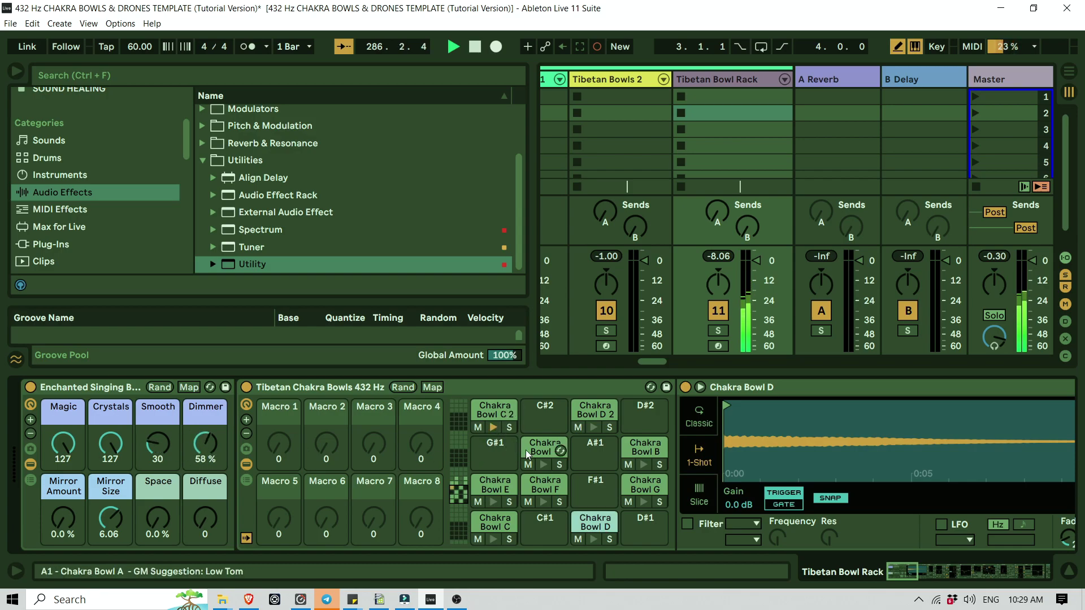
drag(197, 459, 196, 443)
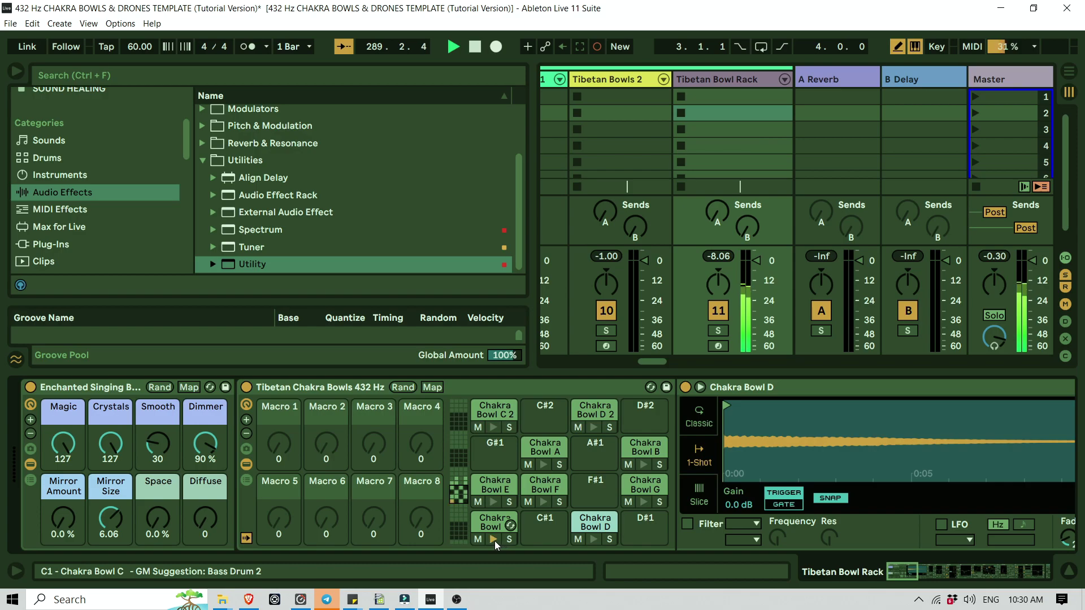
drag(209, 447, 209, 436)
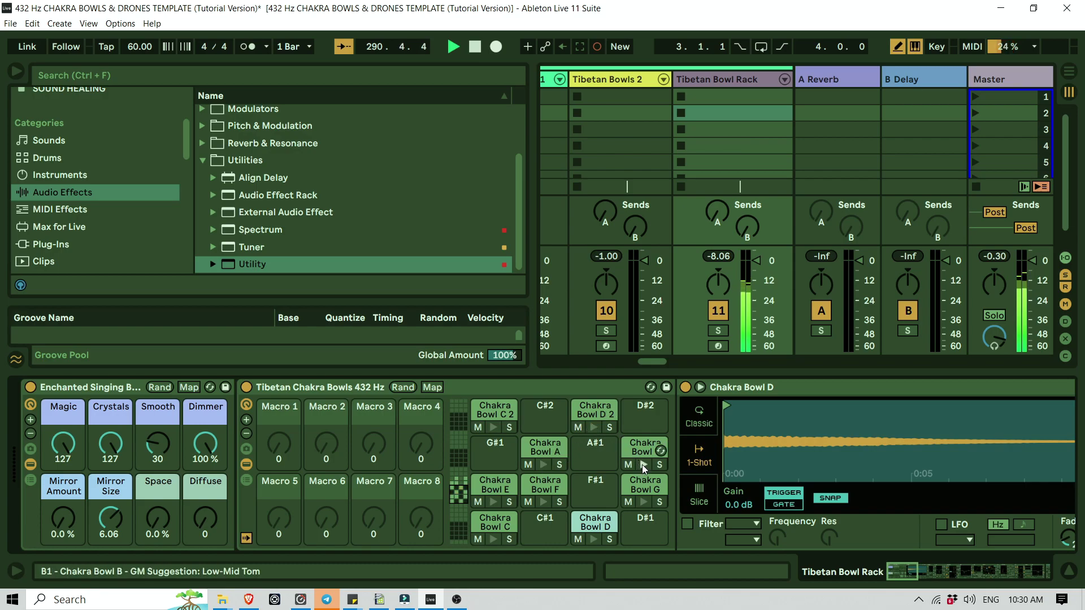
click(594, 539)
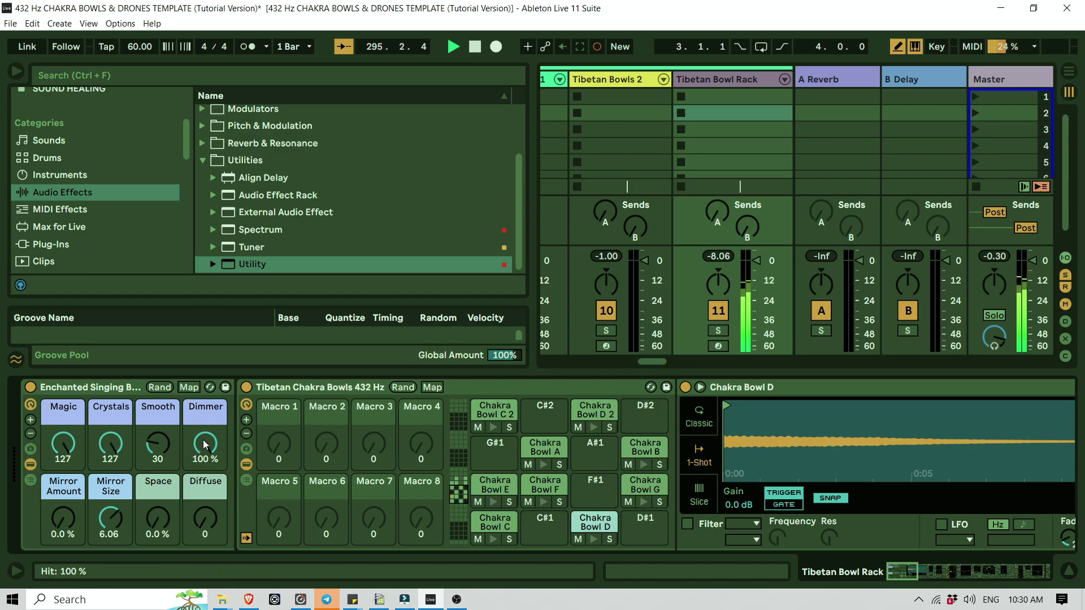
Try Smooth at 97, and gradually lower Smooth to 30 and Dimmer to 19%
drag(155, 445, 155, 401)
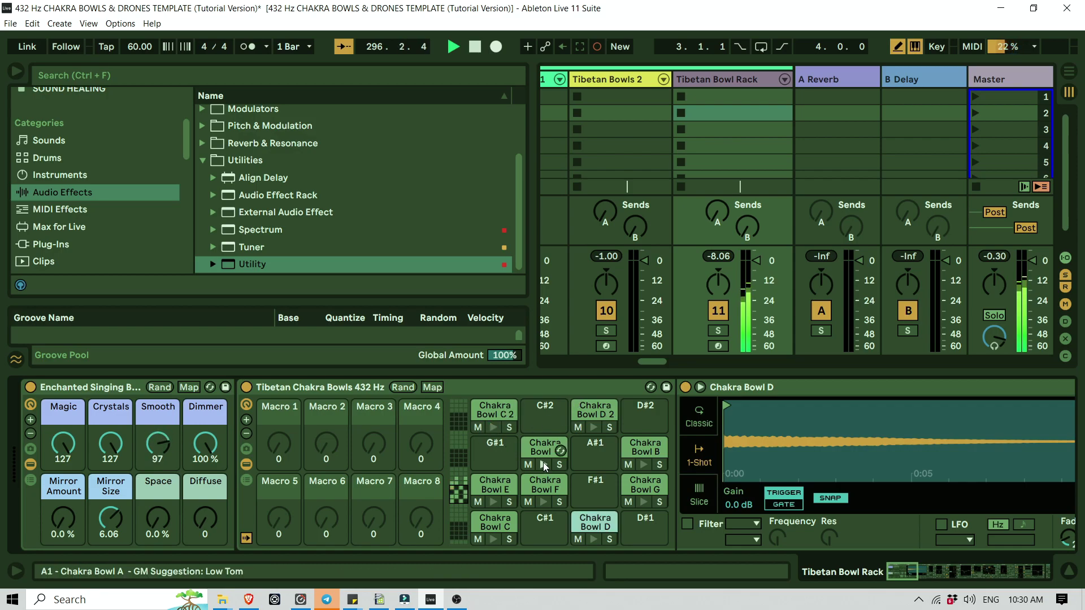
mouse_move(205, 443)
mouse_down()
mouse_move(205, 474)
mouse_move(158, 463)
mouse_move(221, 451)
mouse_up()
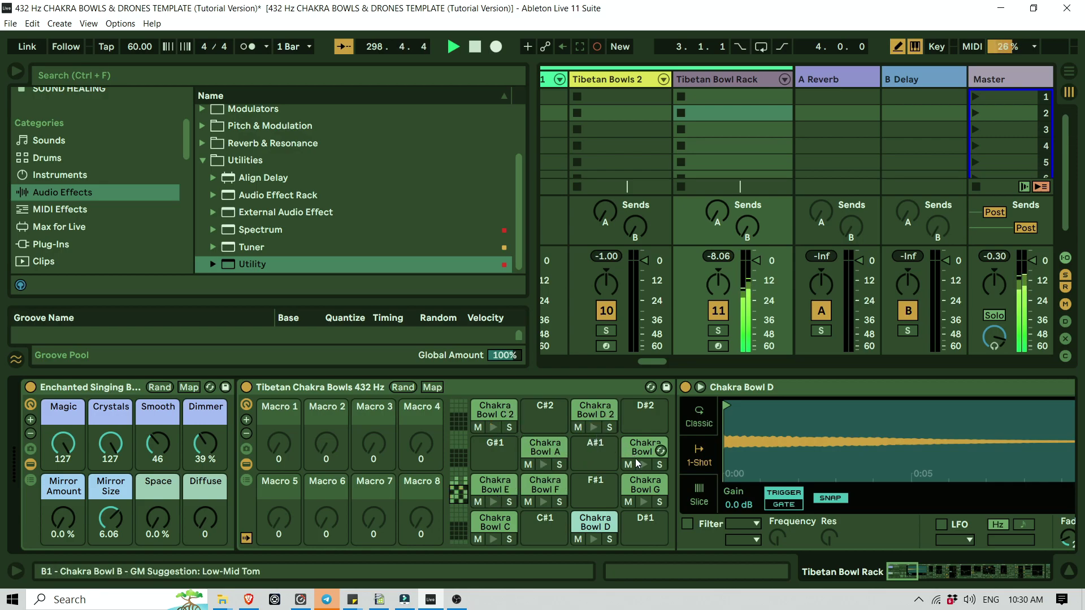
drag(158, 446, 209, 460)
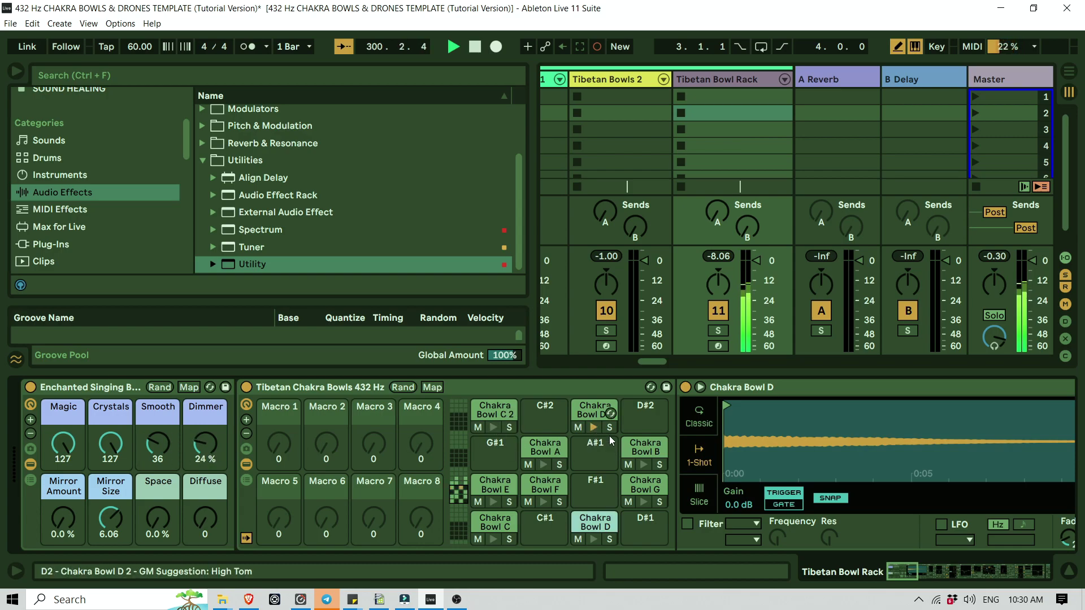
drag(157, 447, 200, 458)
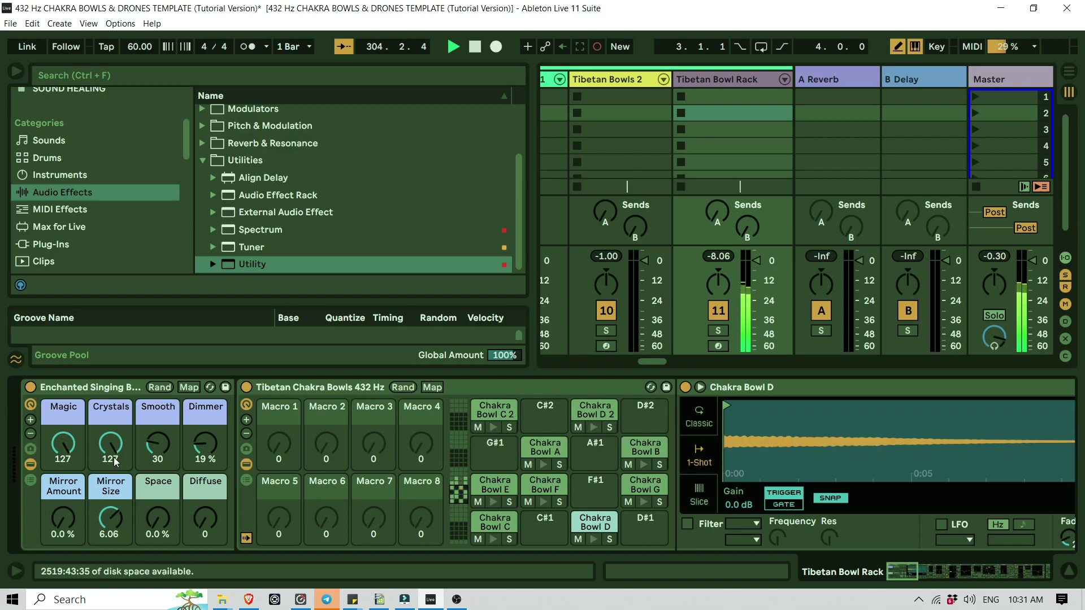
Set the Mirror Amount macro to 80%, play the Chakra Bowl C 2 and F pads and select the Chakra Bowl E pad
drag(64, 517, 63, 507)
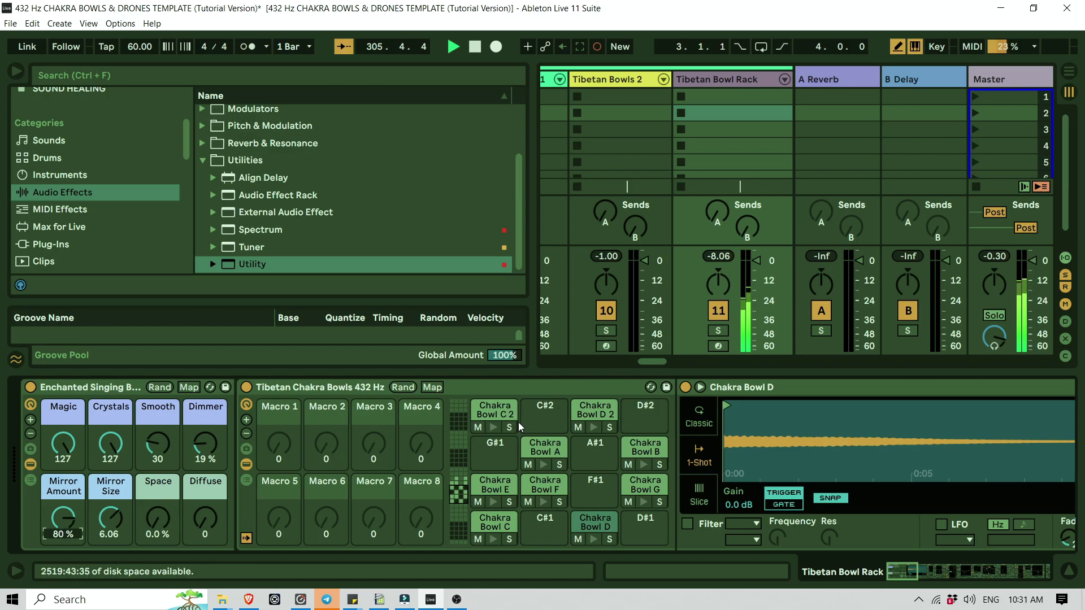
click(484, 425)
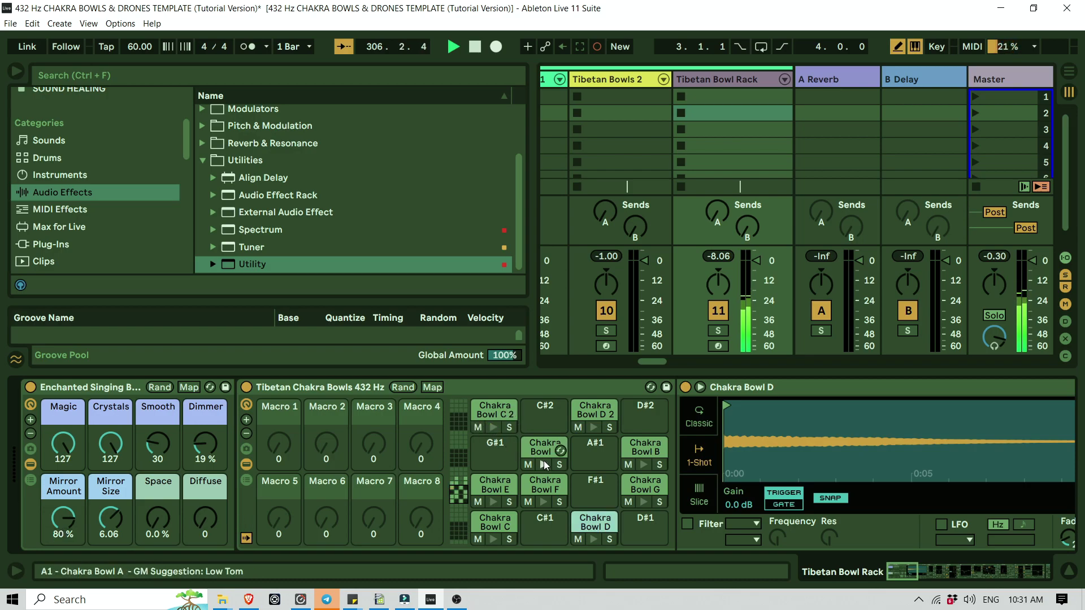
click(487, 488)
click(542, 502)
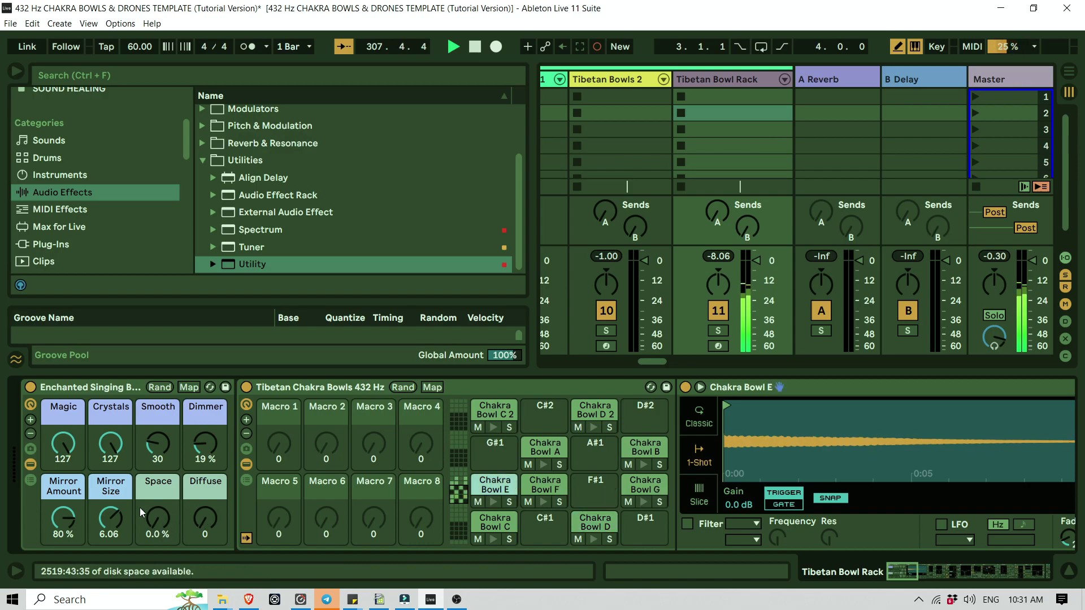
Try the Mirror Size macro at 4.58 and 1.91, play the Chakra Bowl E pad, and raise Mirror Size to 8.67
click(110, 517)
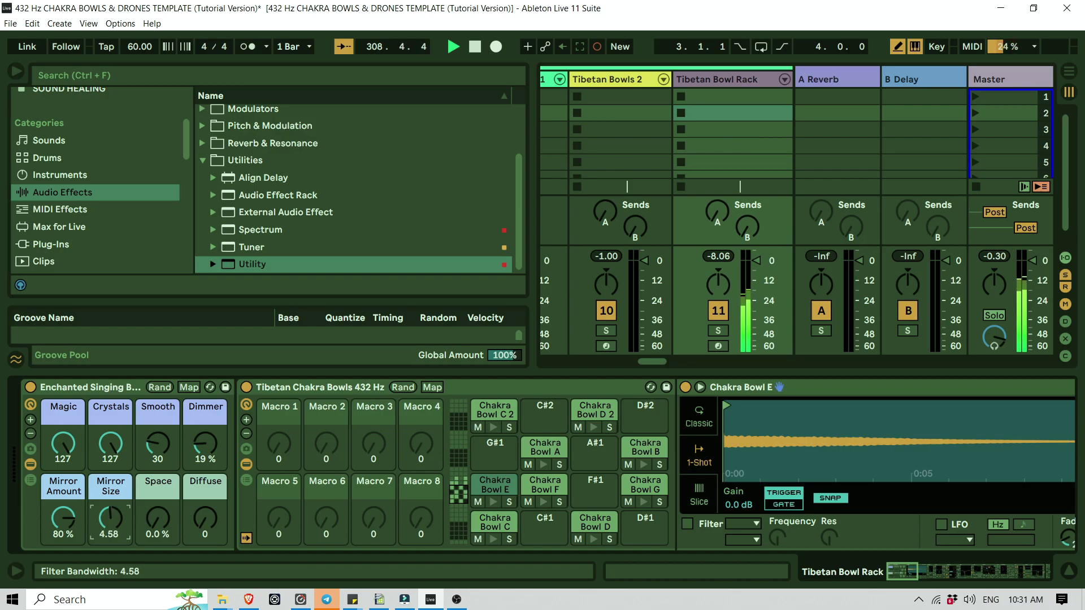
drag(110, 517, 110, 521)
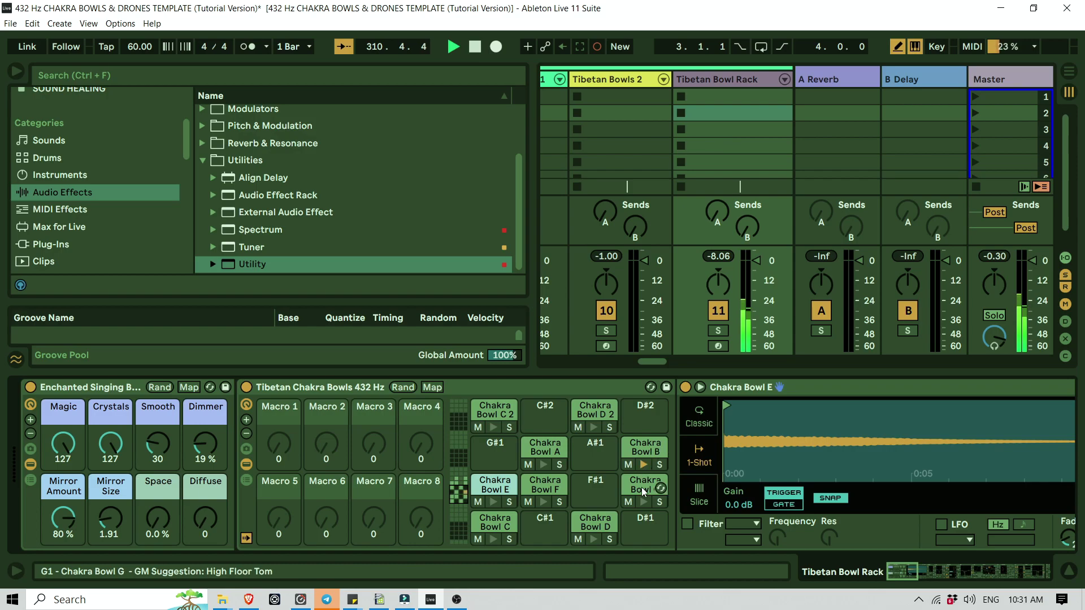
click(493, 500)
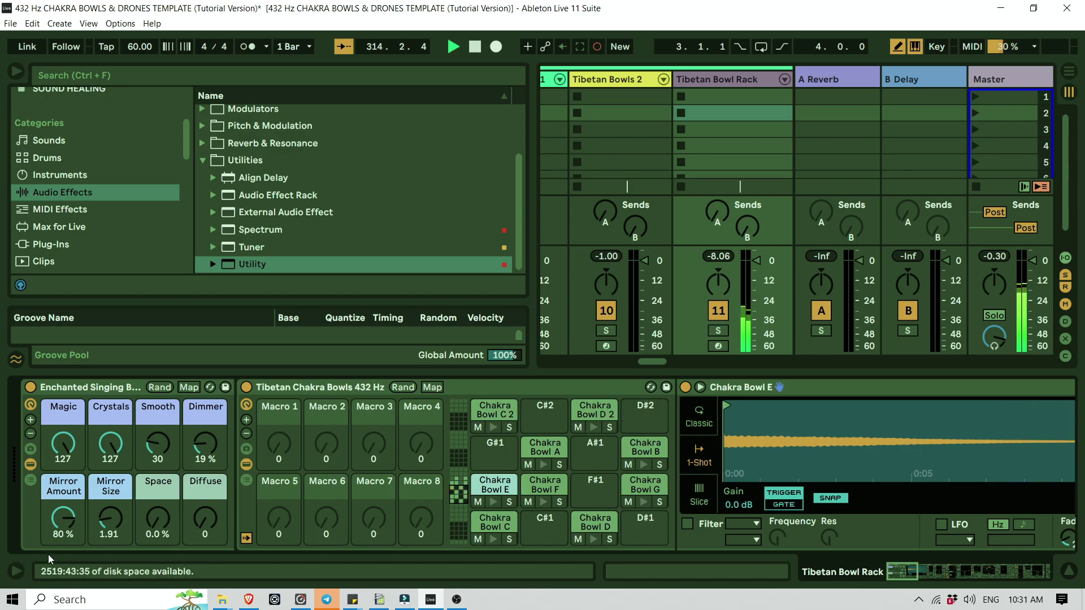
drag(104, 528, 104, 508)
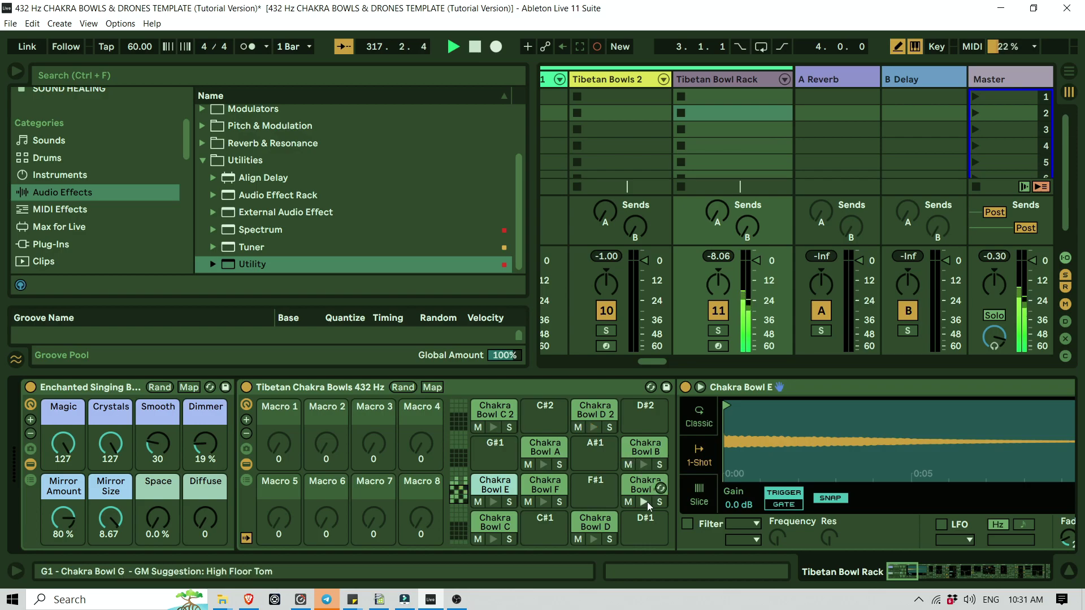
Raise Mirror Size to 9.00 and Mirror Amount to 100%, and play the Chakra Bowl E pad
click(111, 517)
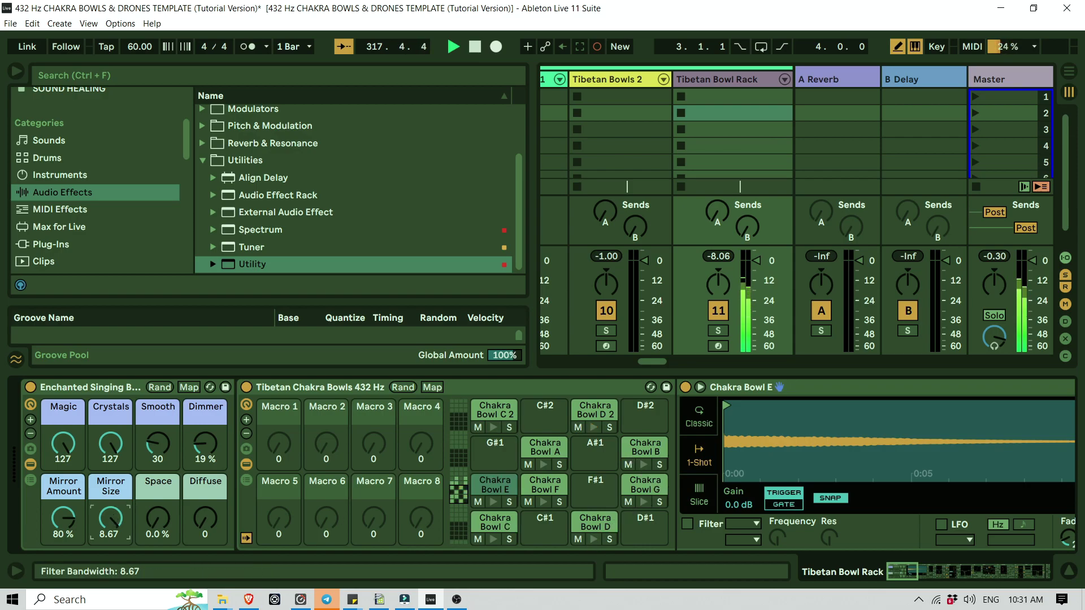
click(49, 513)
drag(63, 517, 64, 498)
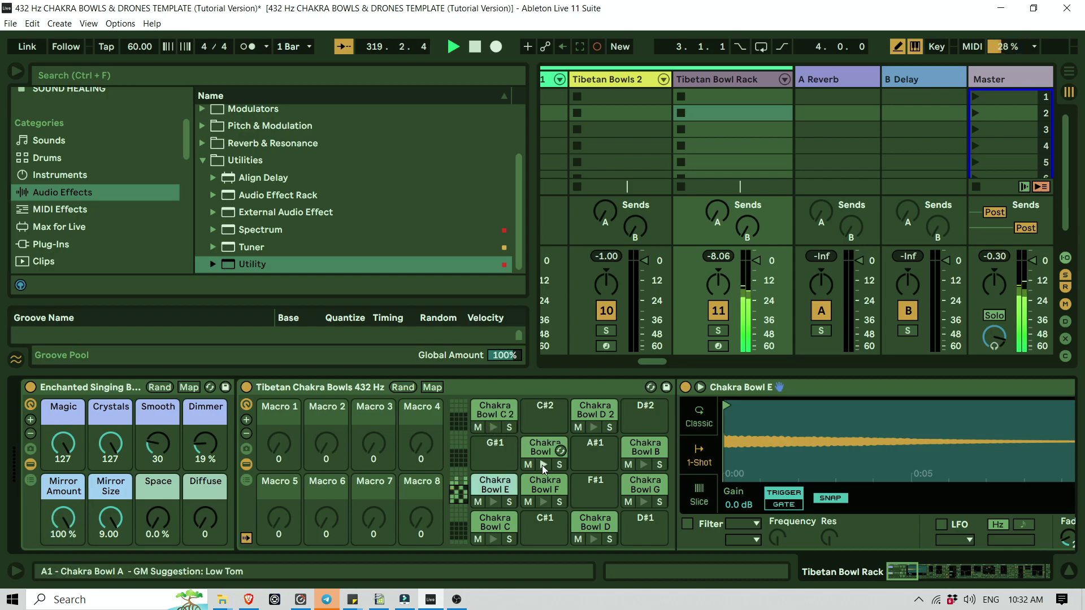
click(492, 502)
click(493, 501)
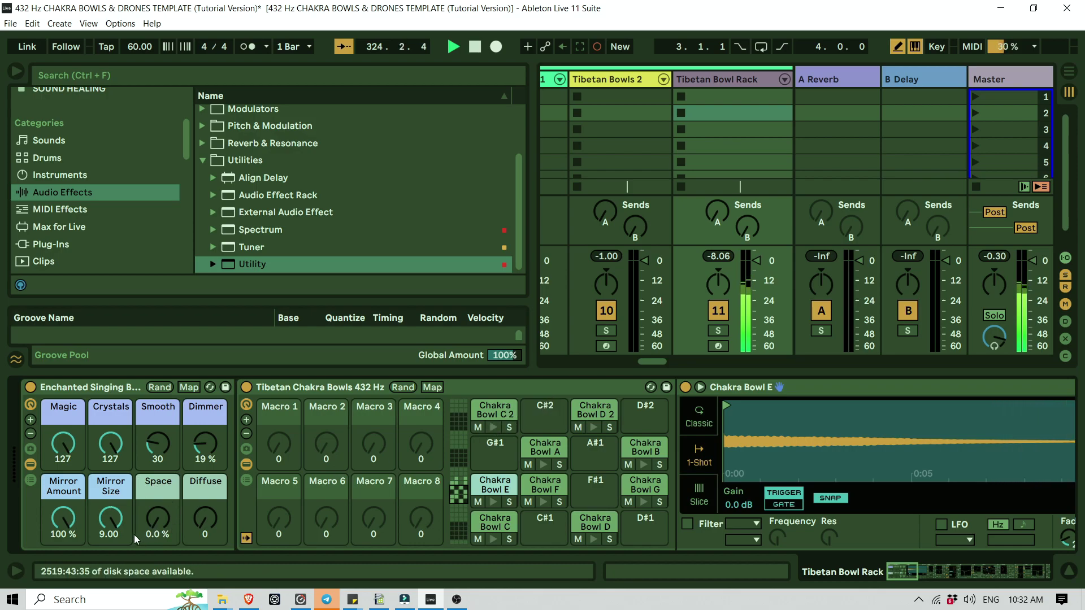
Lower Mirror Amount to 0% and Mirror Size to 0.50, and raise the Space macro to 79%
drag(63, 517, 128, 531)
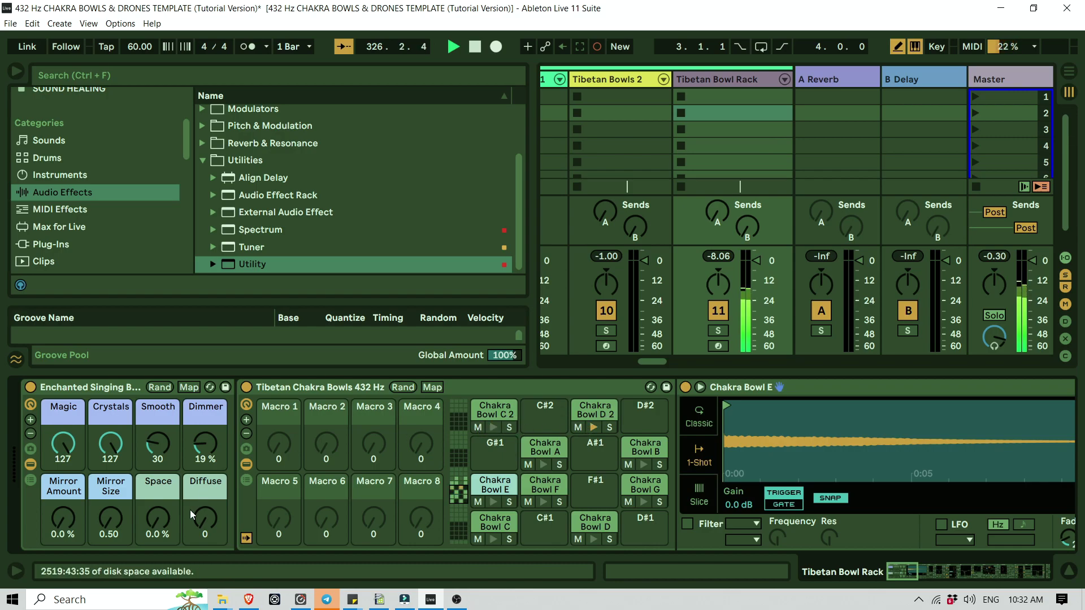
drag(161, 525, 160, 490)
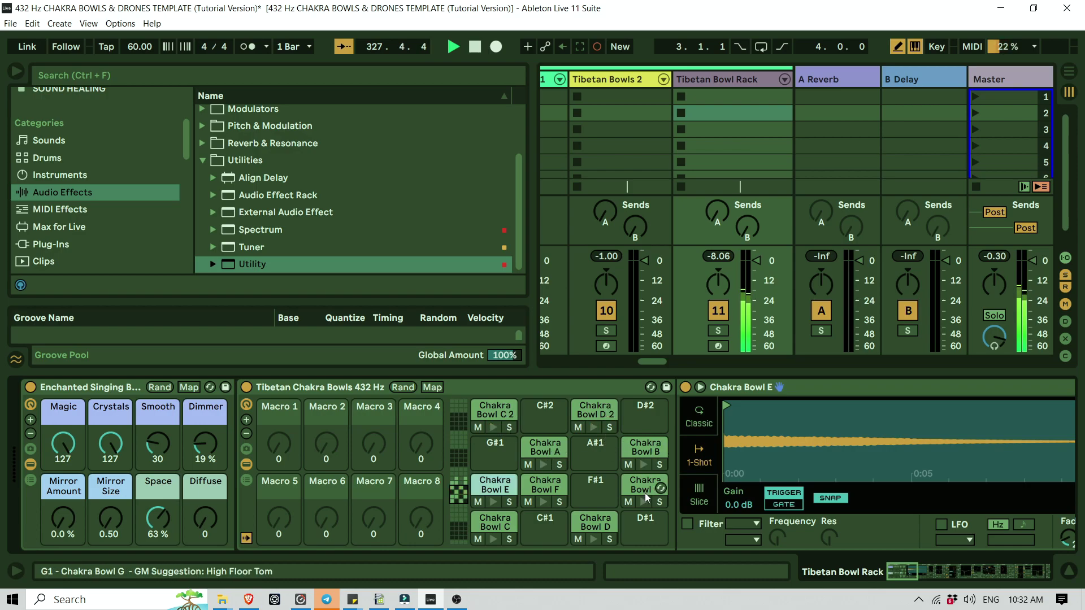
drag(158, 518, 158, 512)
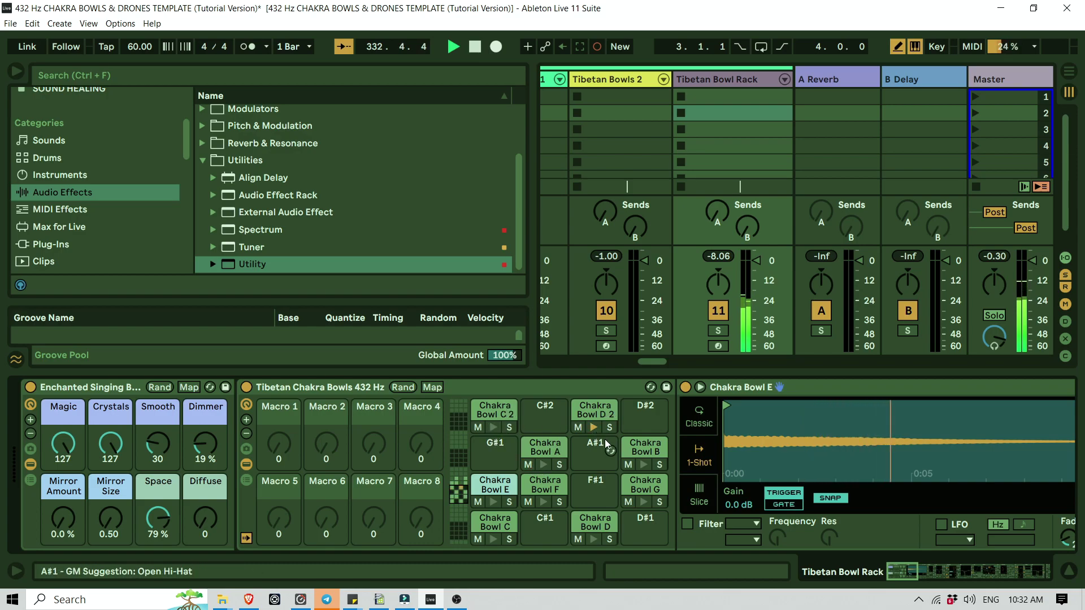
Try the Space macro at 88%, lower it to 0%, and raise the Diffuse macro to 90 and up to 127
drag(148, 525, 177, 522)
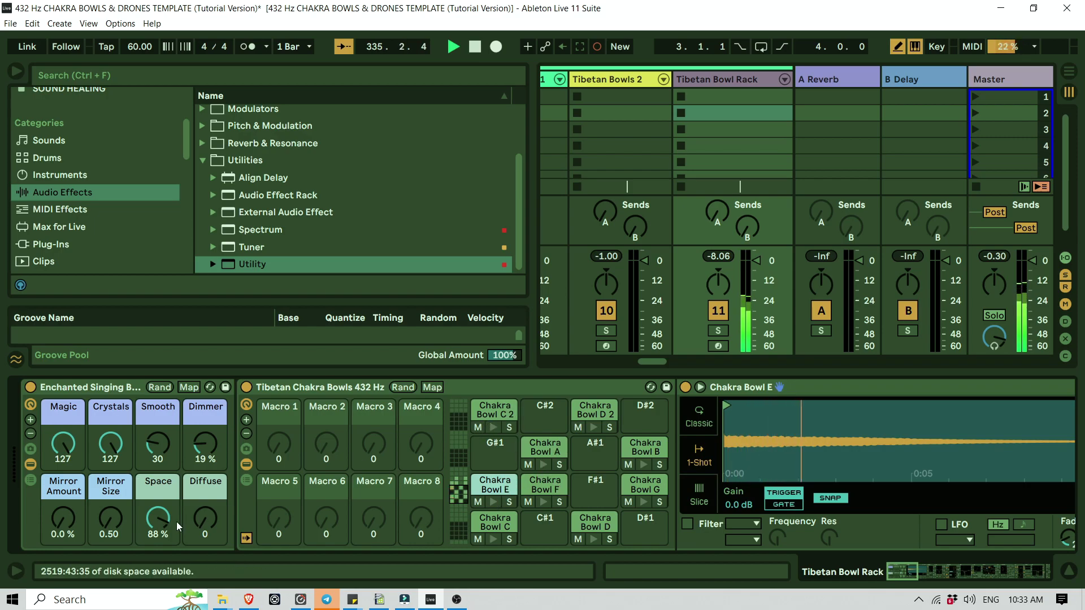
drag(153, 517, 154, 565)
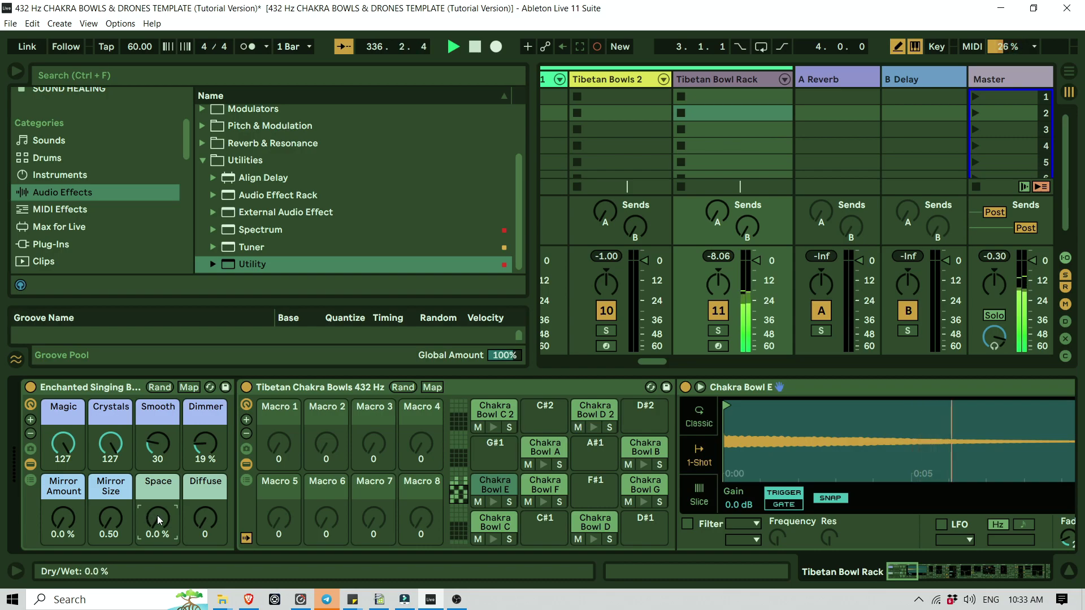
drag(215, 504, 215, 474)
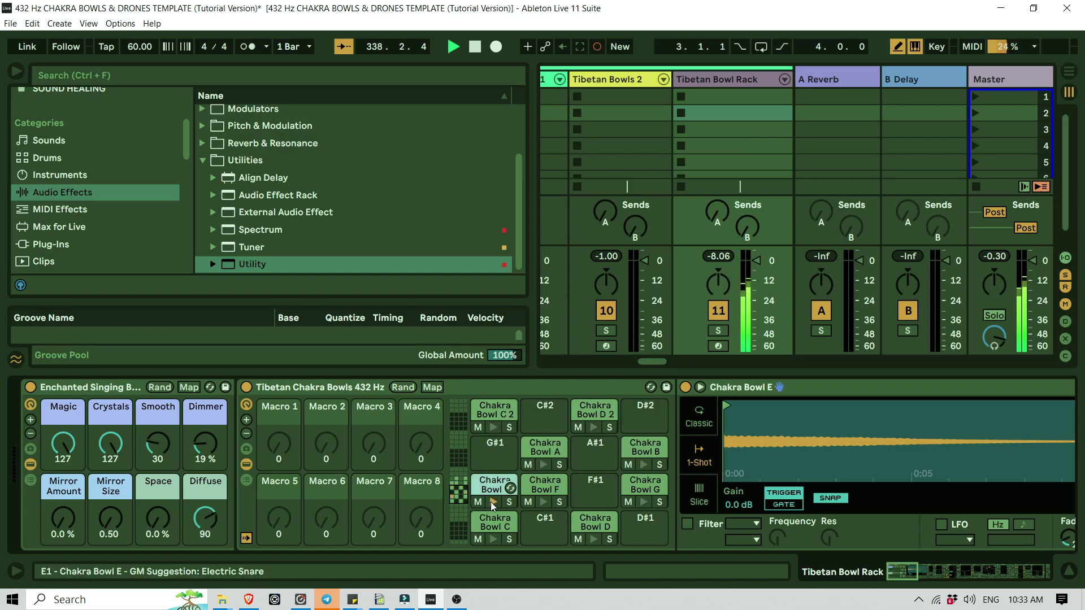
drag(203, 518, 204, 497)
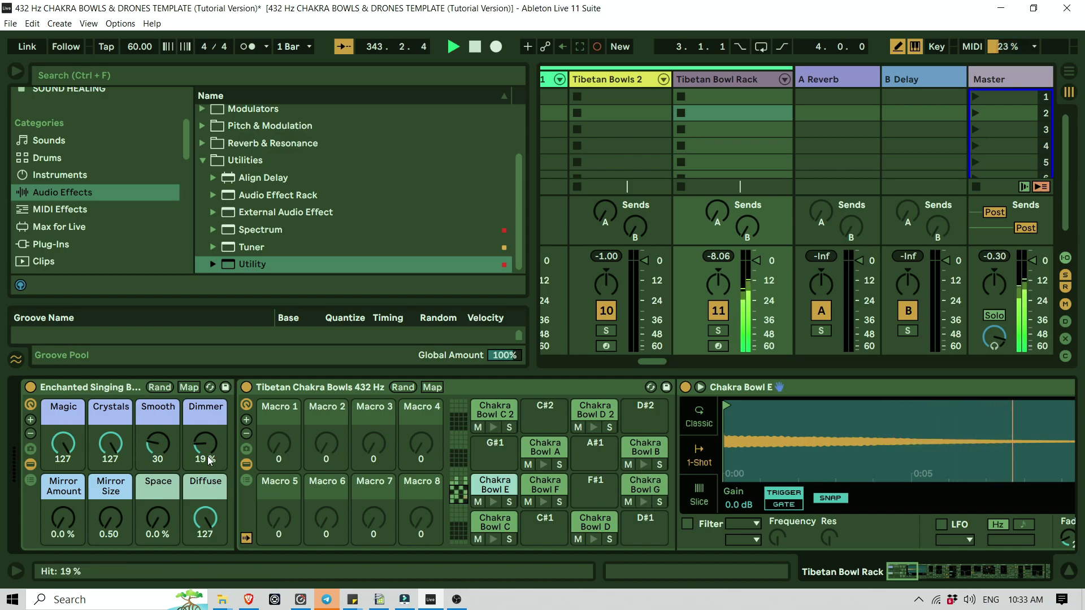
Lower Dimmer to 0%, and raise Smooth from 0 through 21, 50 and 92 to 112 while playing the Chakra Bowl E pad
drag(195, 452, 177, 448)
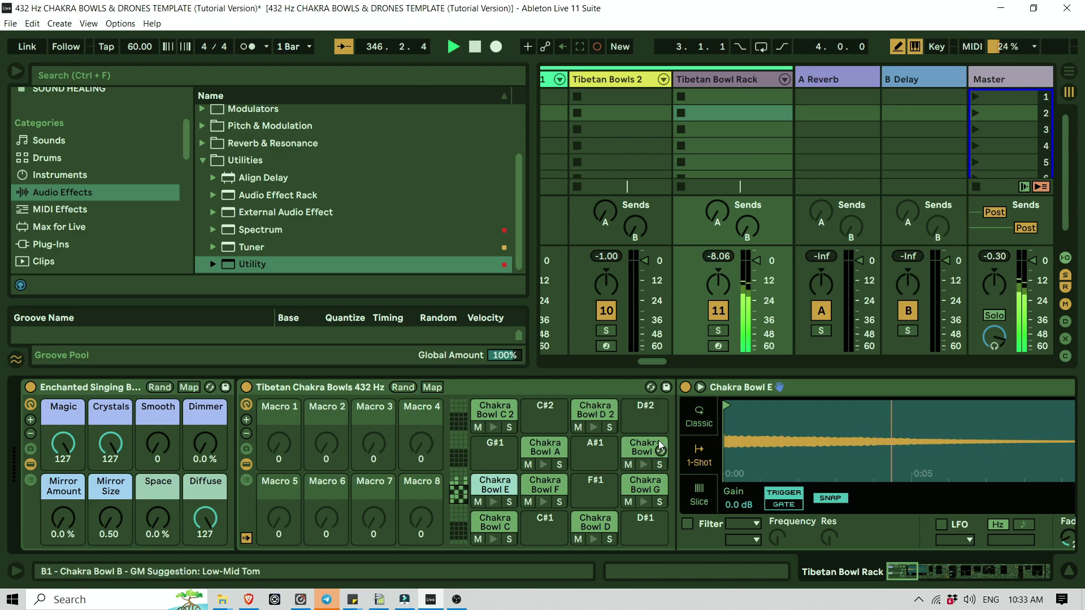
drag(157, 444, 158, 430)
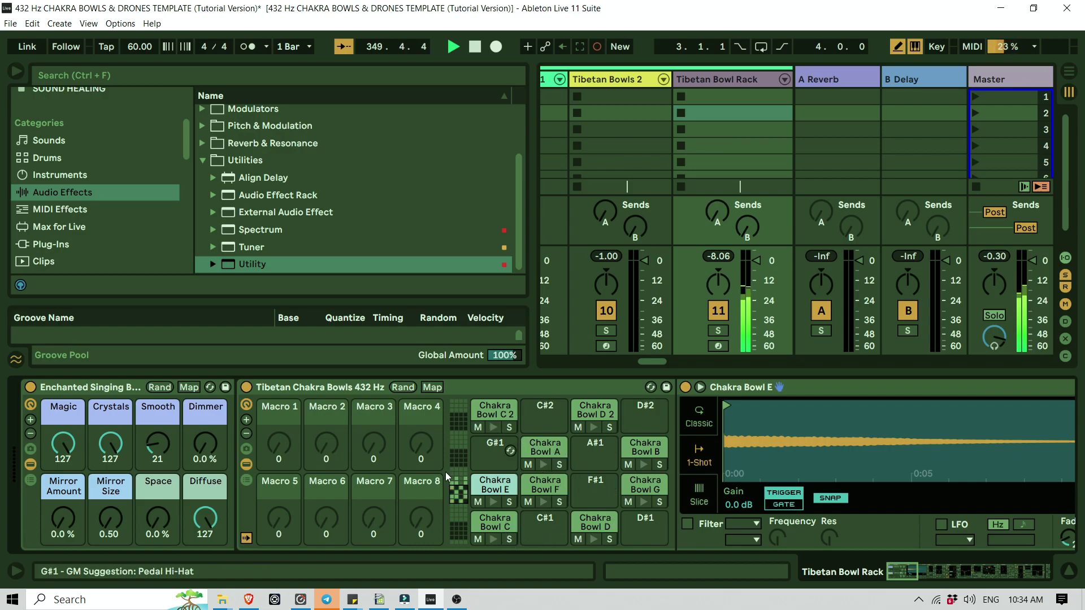
drag(168, 442, 168, 432)
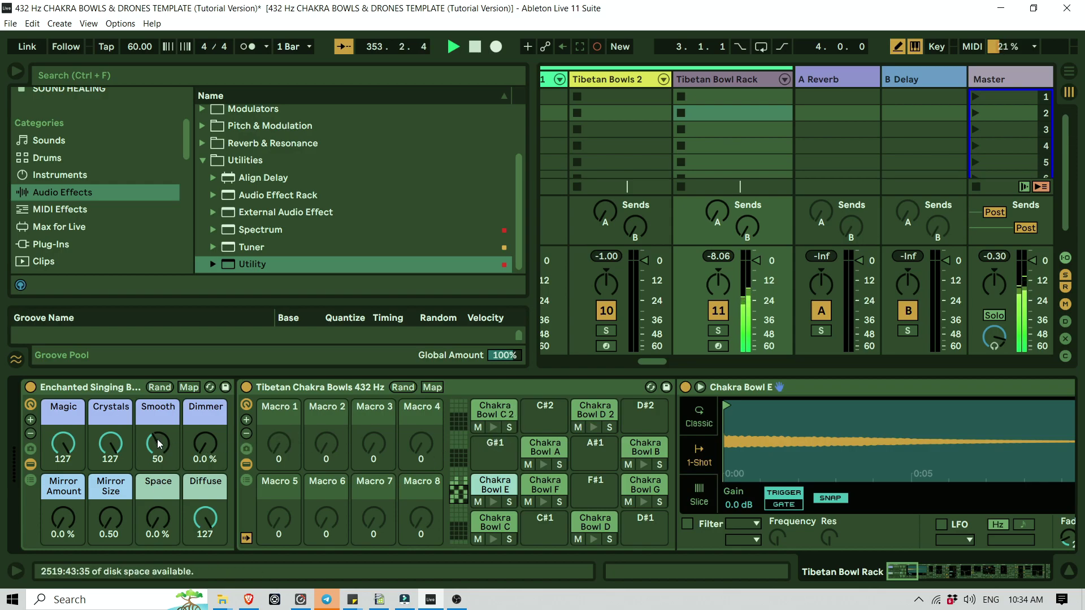
click(493, 501)
drag(162, 450, 162, 426)
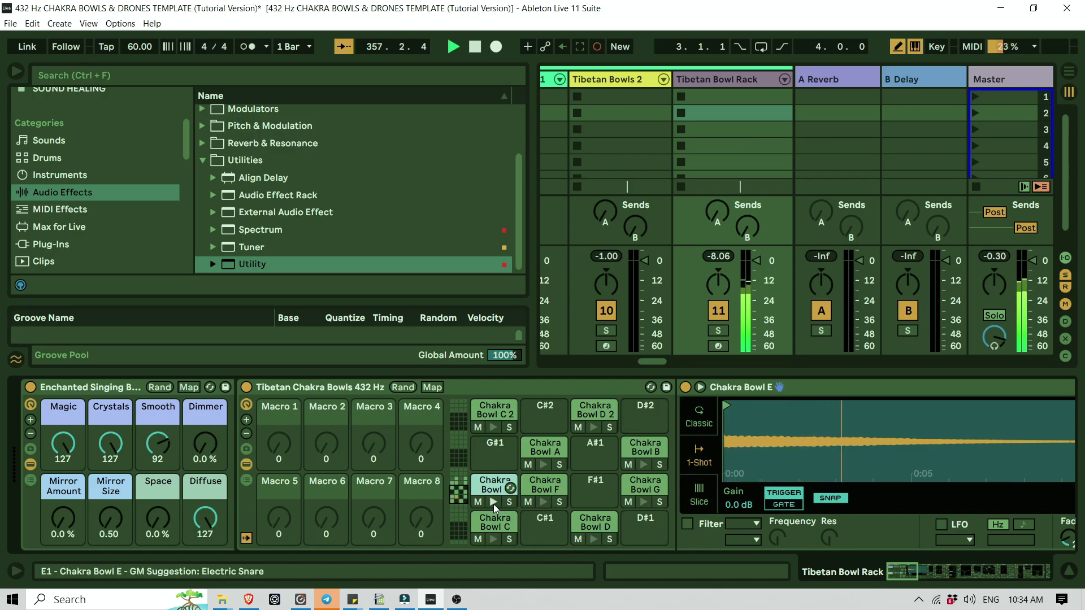
drag(157, 451, 157, 440)
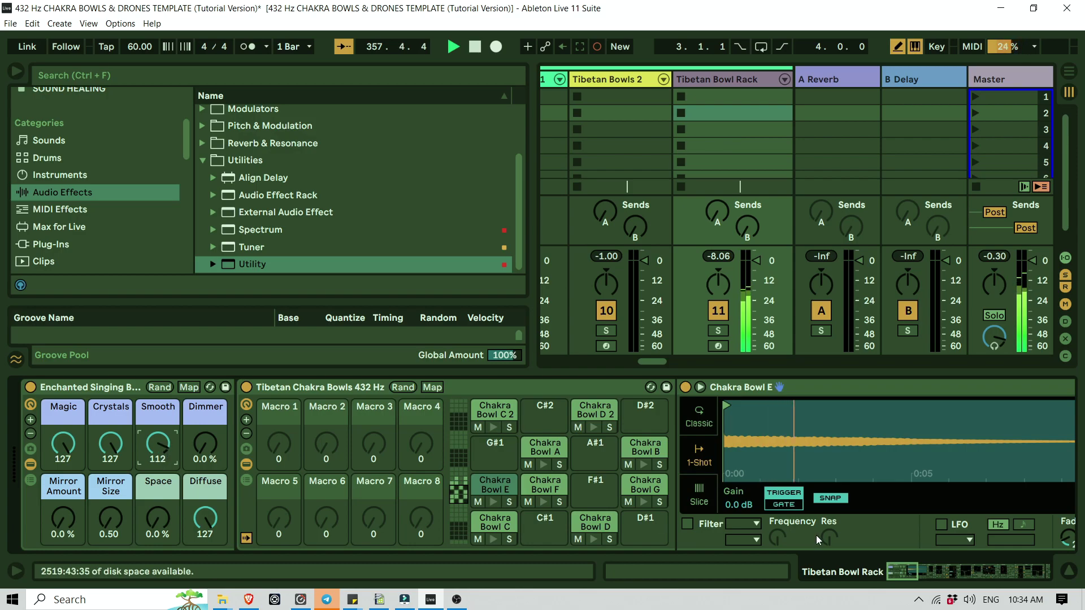
Select the Loop Rhythmic Changer device, and lower the Magic macro to 0 after playing the Chakra Bowl C 2 and Chakra Bowl E pads
drag(894, 569, 959, 555)
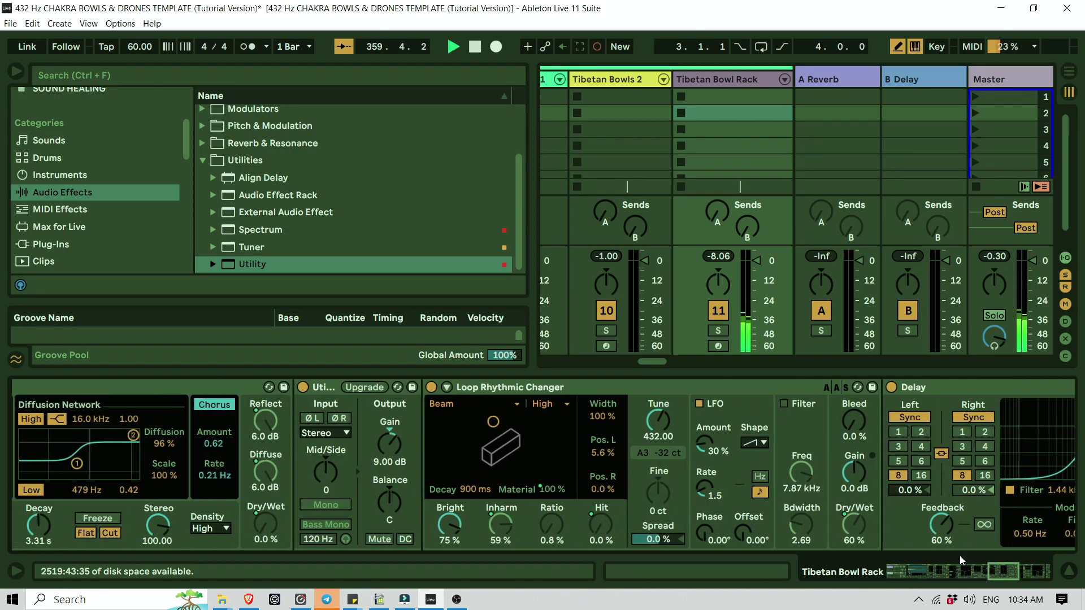
click(669, 388)
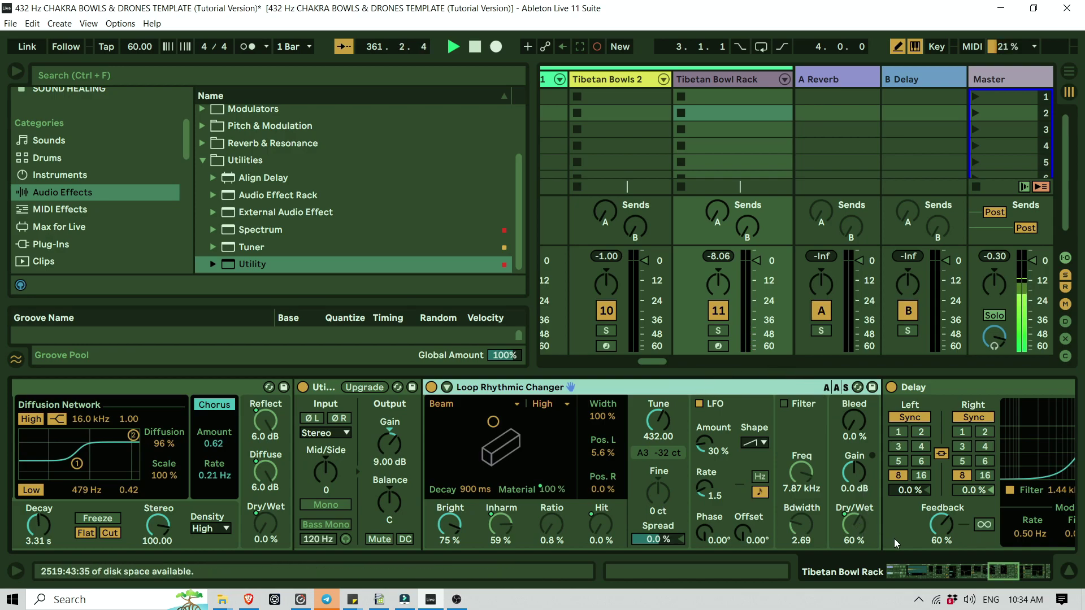
drag(1002, 574, 902, 572)
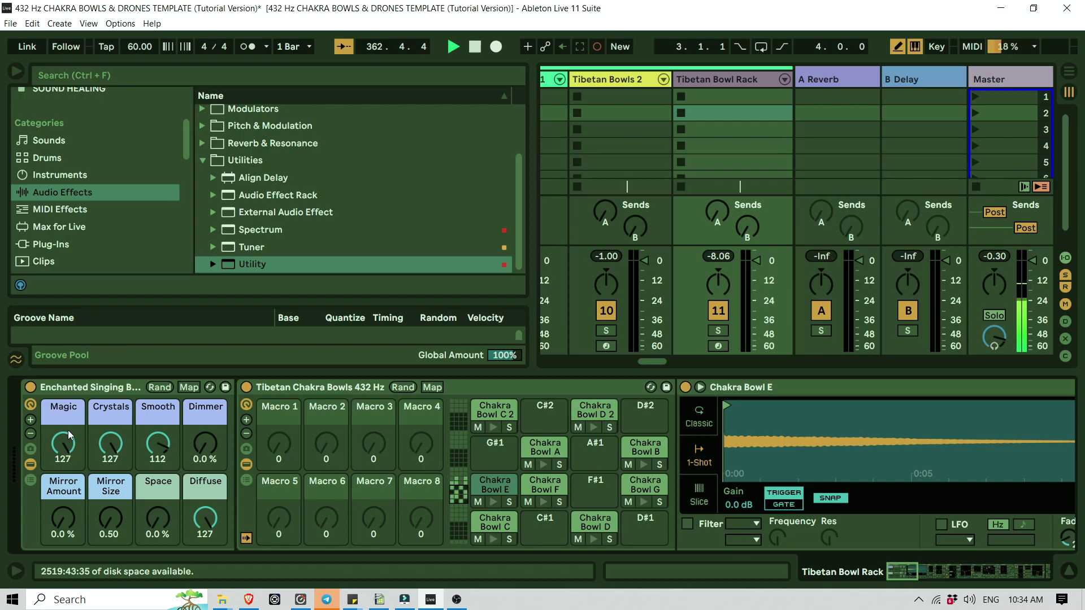
mouse_move(57, 442)
mouse_down()
mouse_move(57, 486)
mouse_move(56, 441)
mouse_up()
click(493, 428)
click(494, 502)
drag(62, 443, 62, 540)
Review the Loop Rhythmic Changer, Delay and Bright Long Verb devices in the Tibetan Bowl Rack chain, and lower the Diffuse macro to 0
drag(899, 563, 1003, 585)
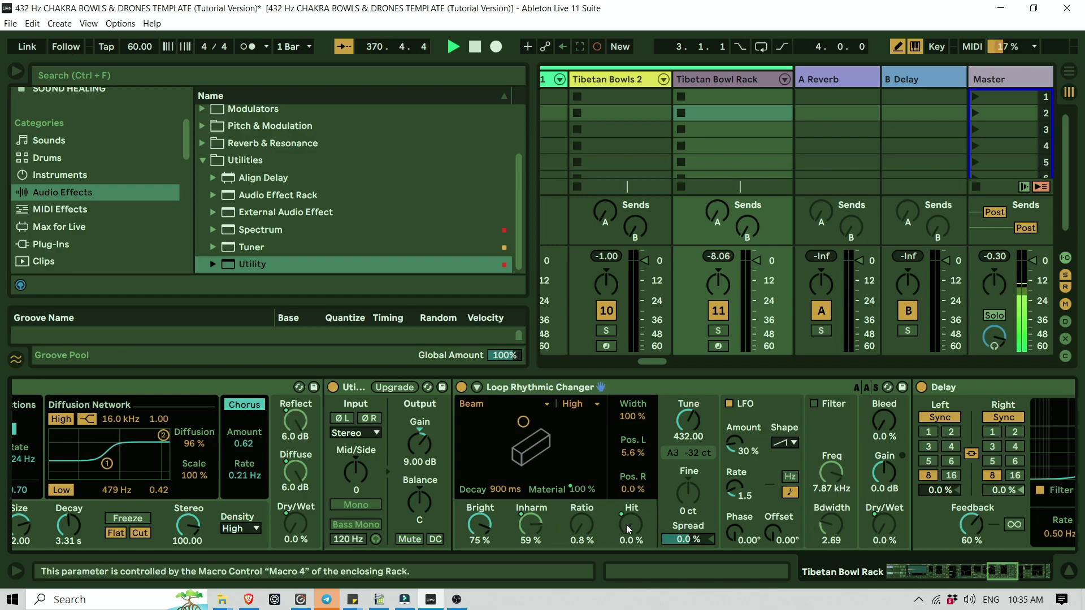
key(ctrl)
click(902, 571)
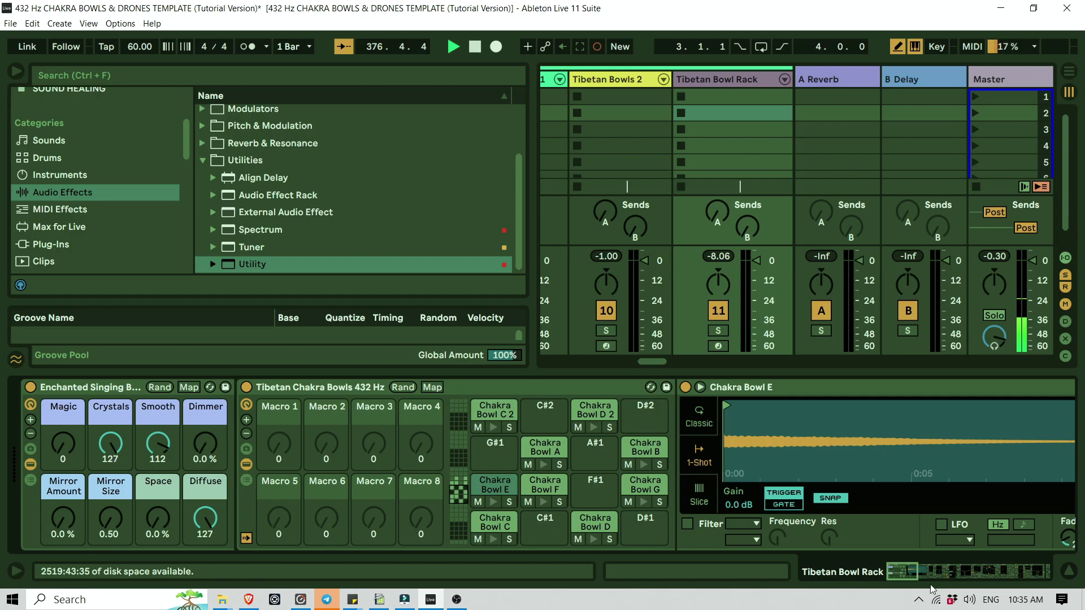
drag(907, 572, 1014, 584)
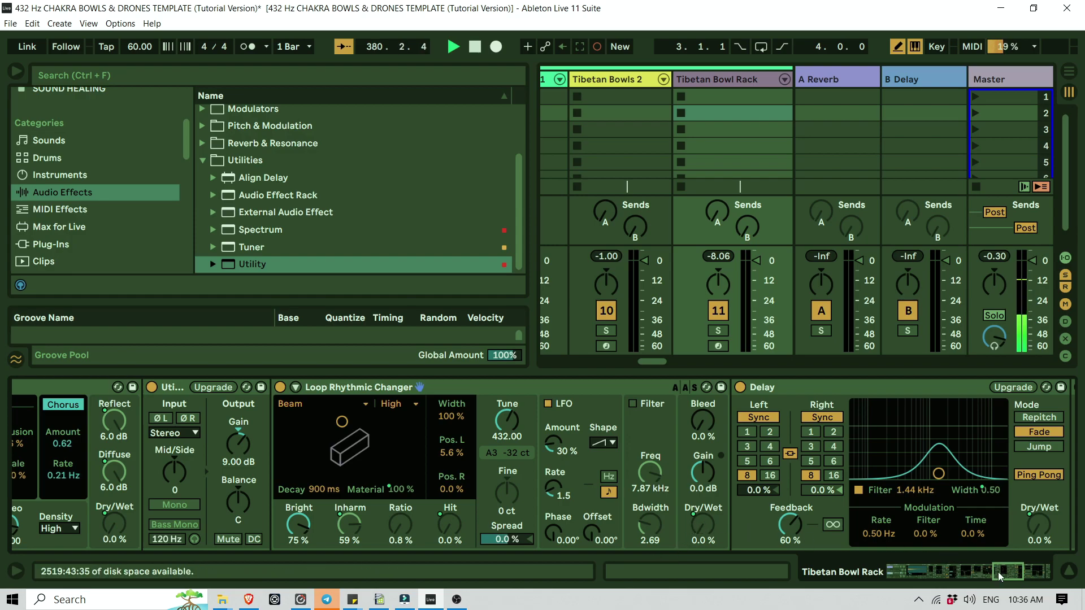
drag(1015, 571, 993, 575)
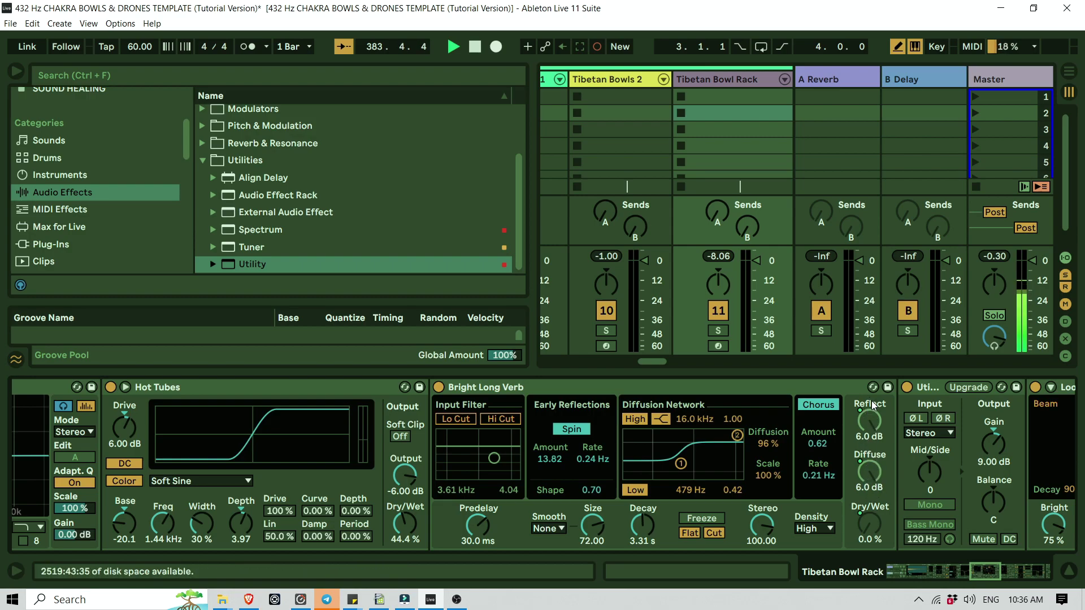
scroll(947, 557, up, 10)
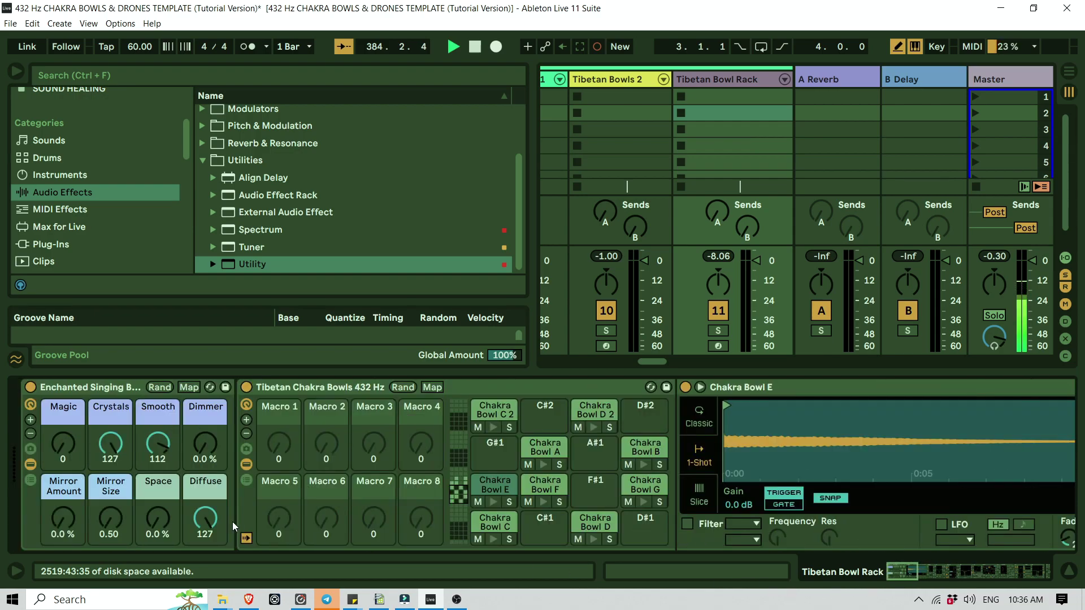
drag(206, 518, 205, 477)
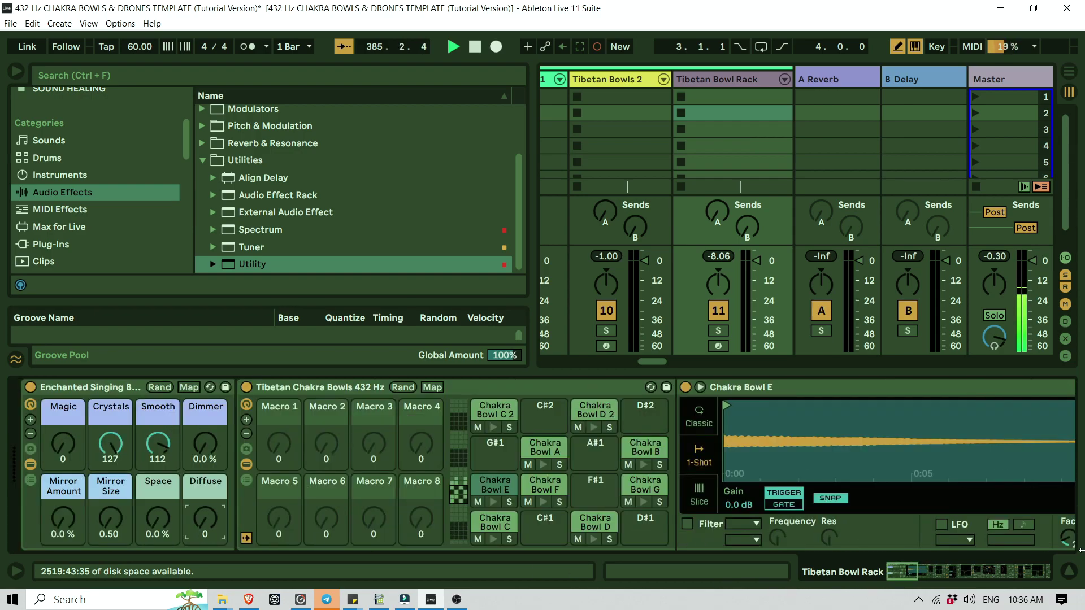
Hide and restore the devices inside the Enchanted Singing rack, and hide the pad devices of the Tibetan Chakra Bowls 432 Hz rack
drag(913, 572, 846, 571)
click(99, 388)
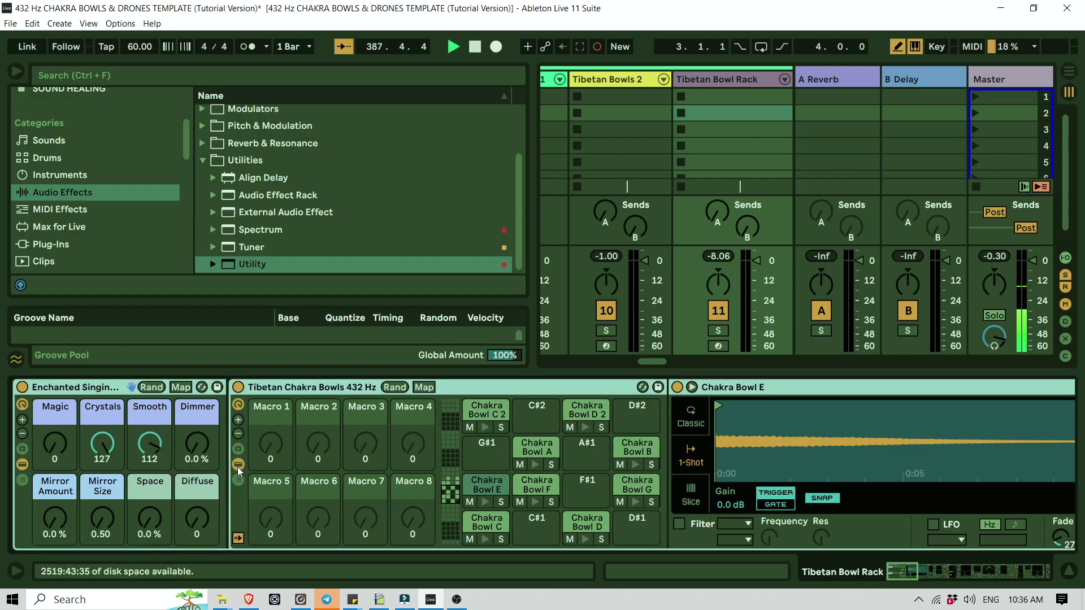
click(23, 465)
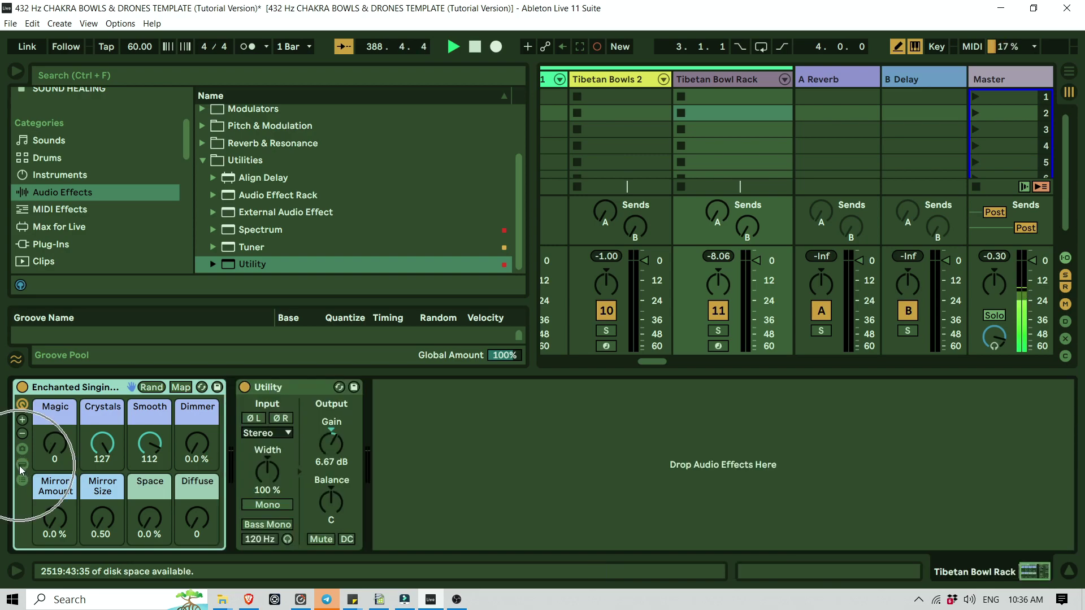
click(21, 464)
click(20, 465)
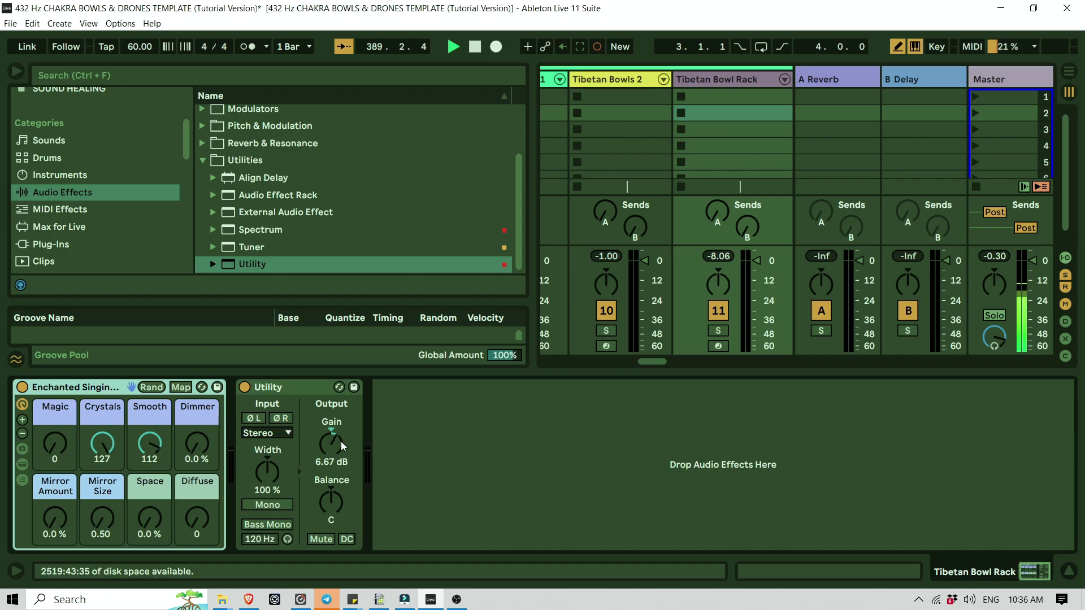
click(21, 465)
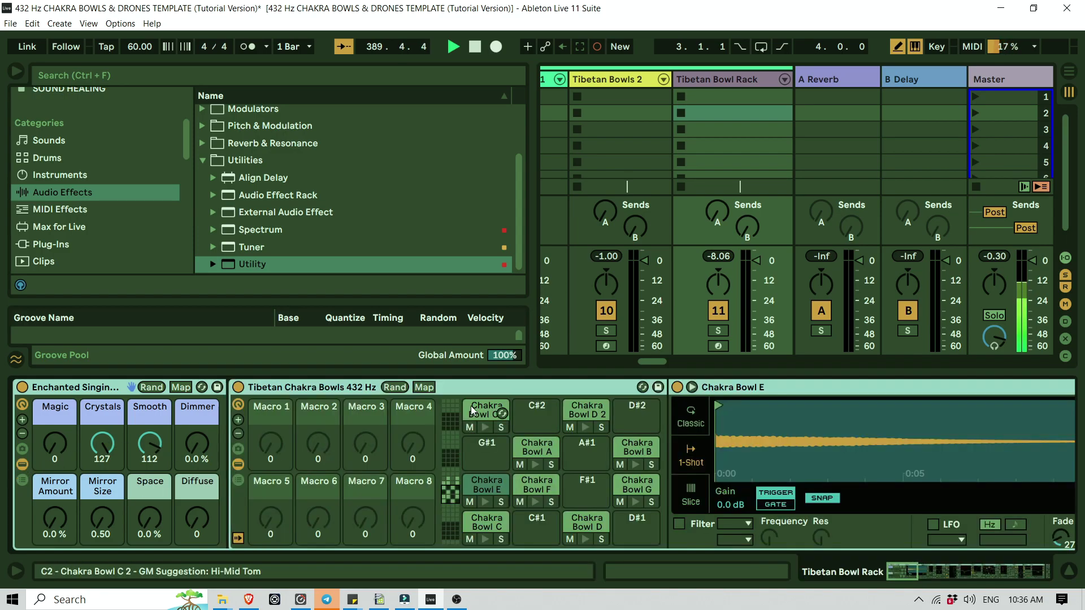
click(236, 467)
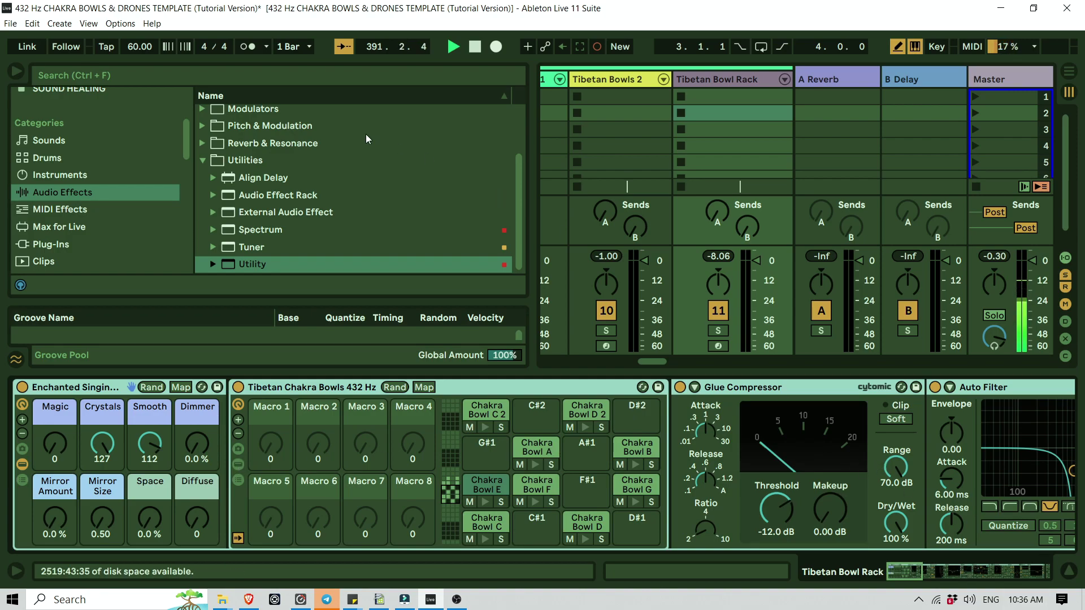
Hide the browser and device view, and collapse the Chakra Chrystal Bowls 432 Hz and Chakra Singing Bowls 432 Hz track groups
click(17, 73)
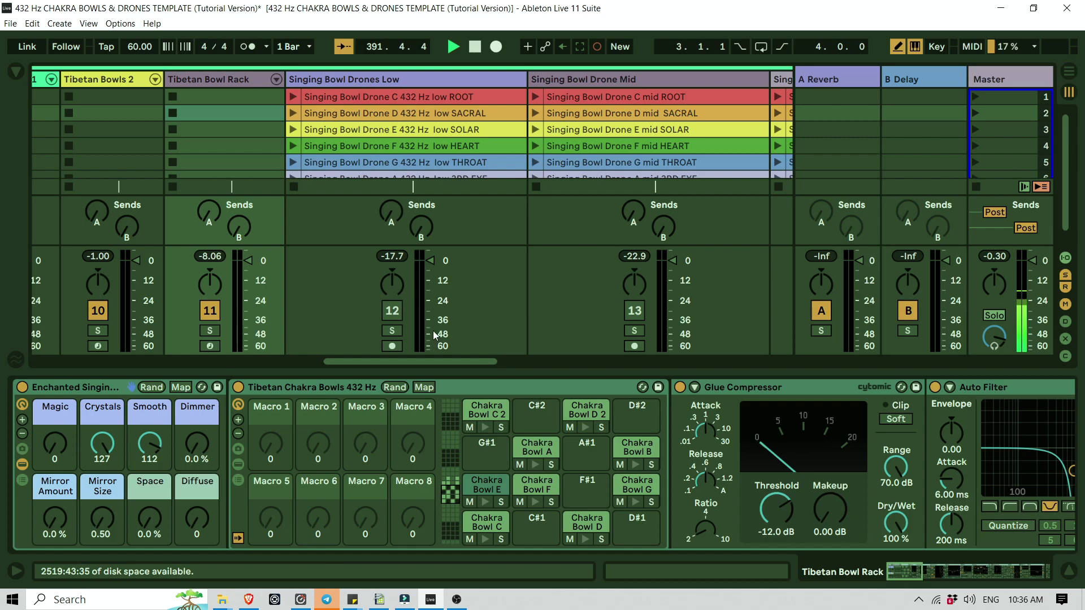
drag(455, 360, 88, 318)
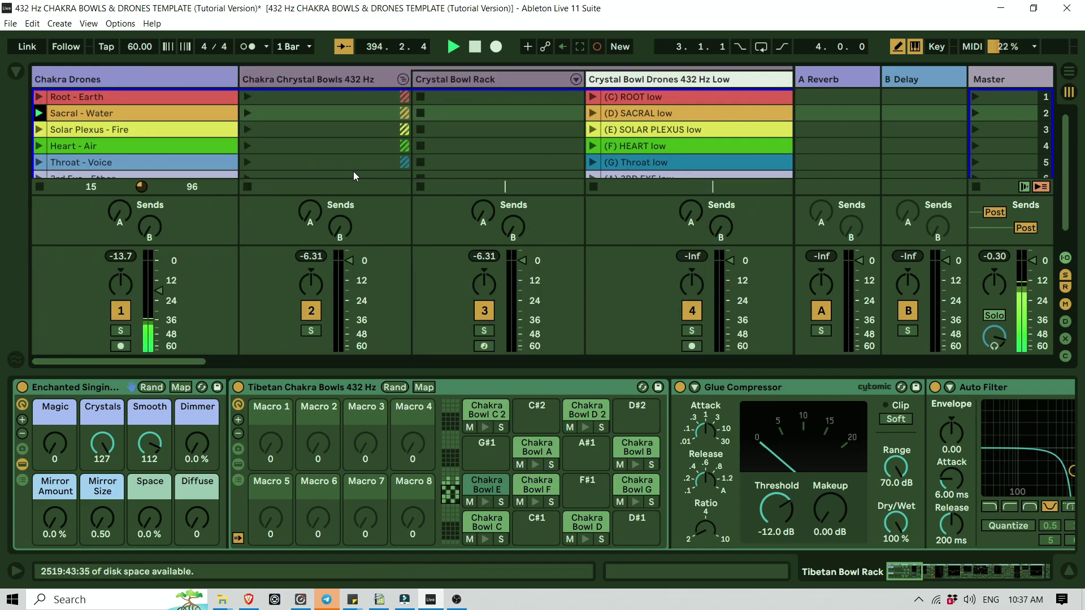
click(1070, 572)
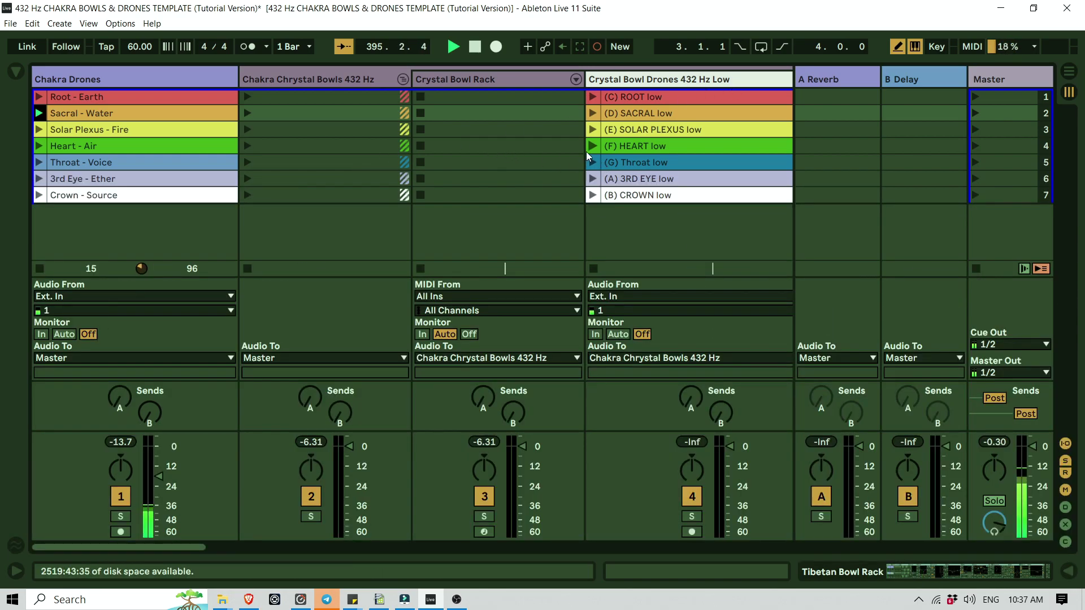
click(402, 79)
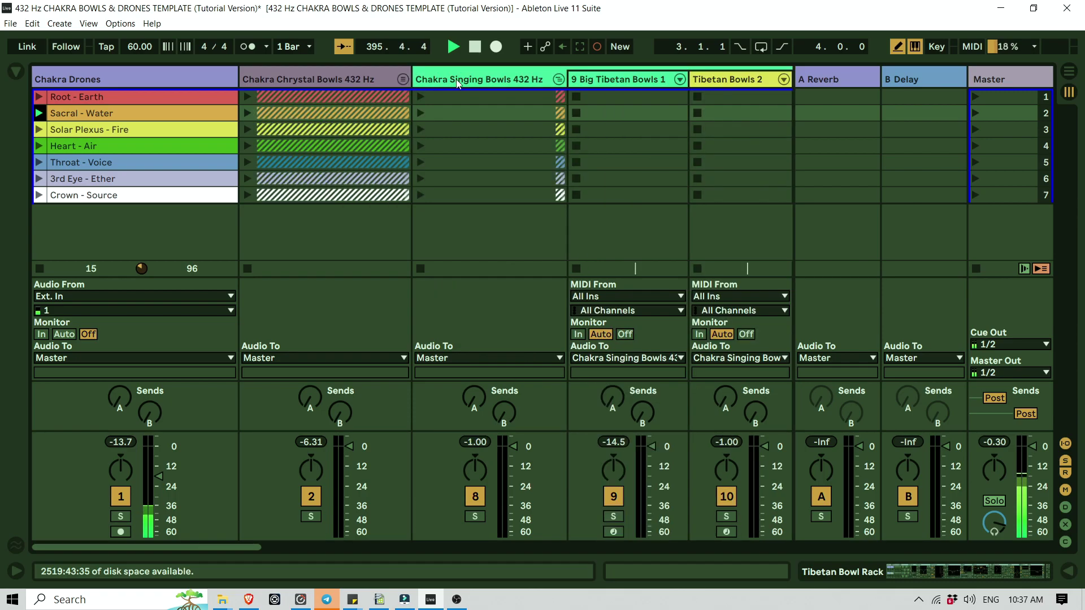
click(558, 79)
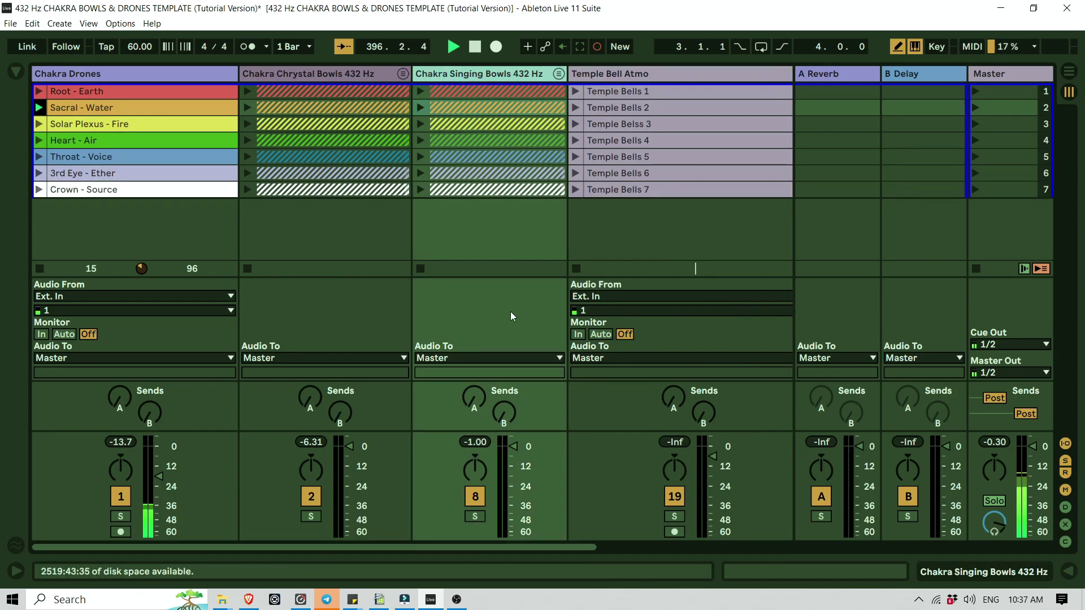